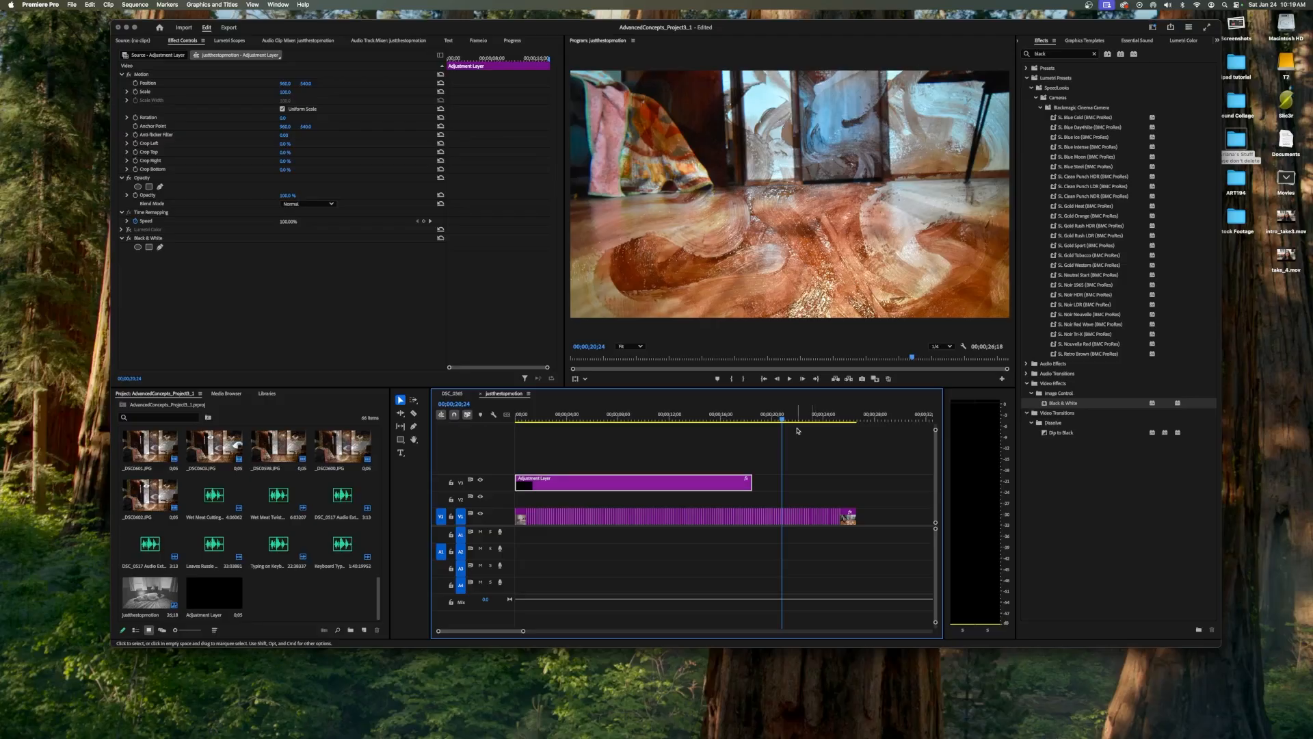
# - Replay the black-and-white section of the sequence from around 20 seconds to review it
pyautogui.moveTo(783, 420); pyautogui.dragTo(741, 420)
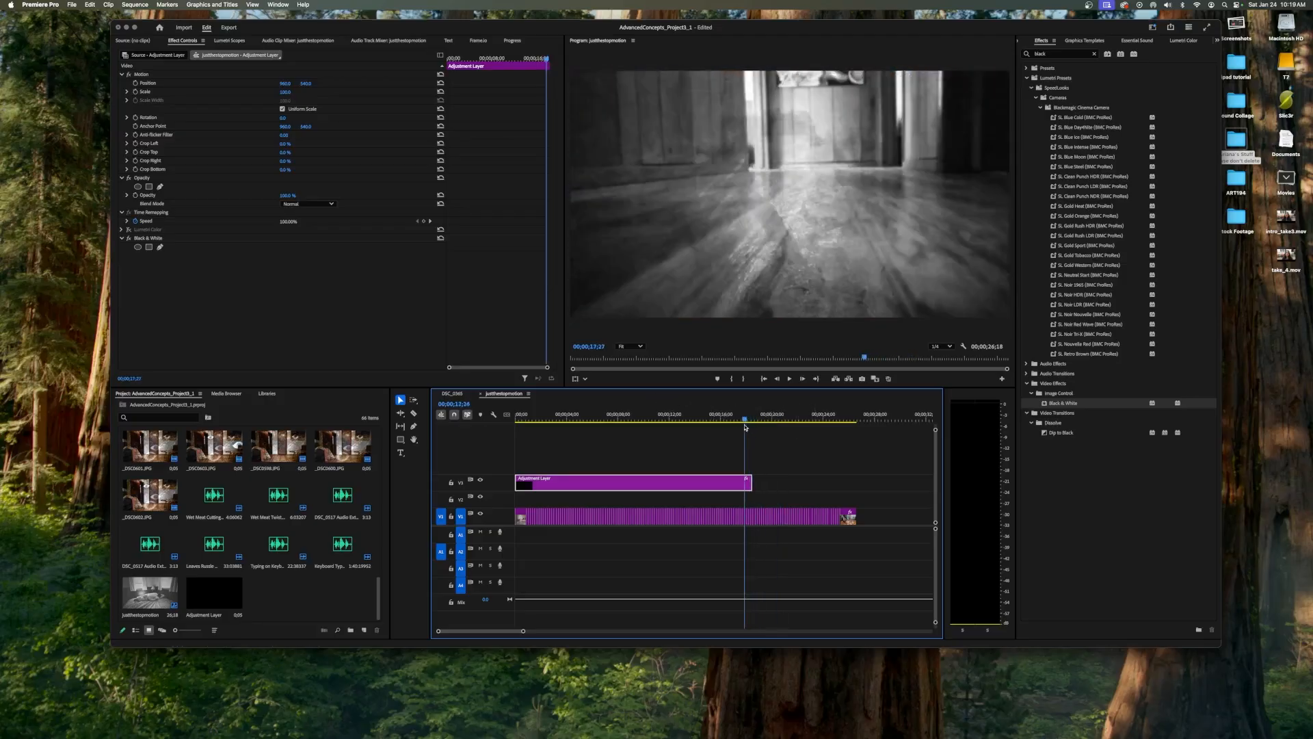
pyautogui.press('space')
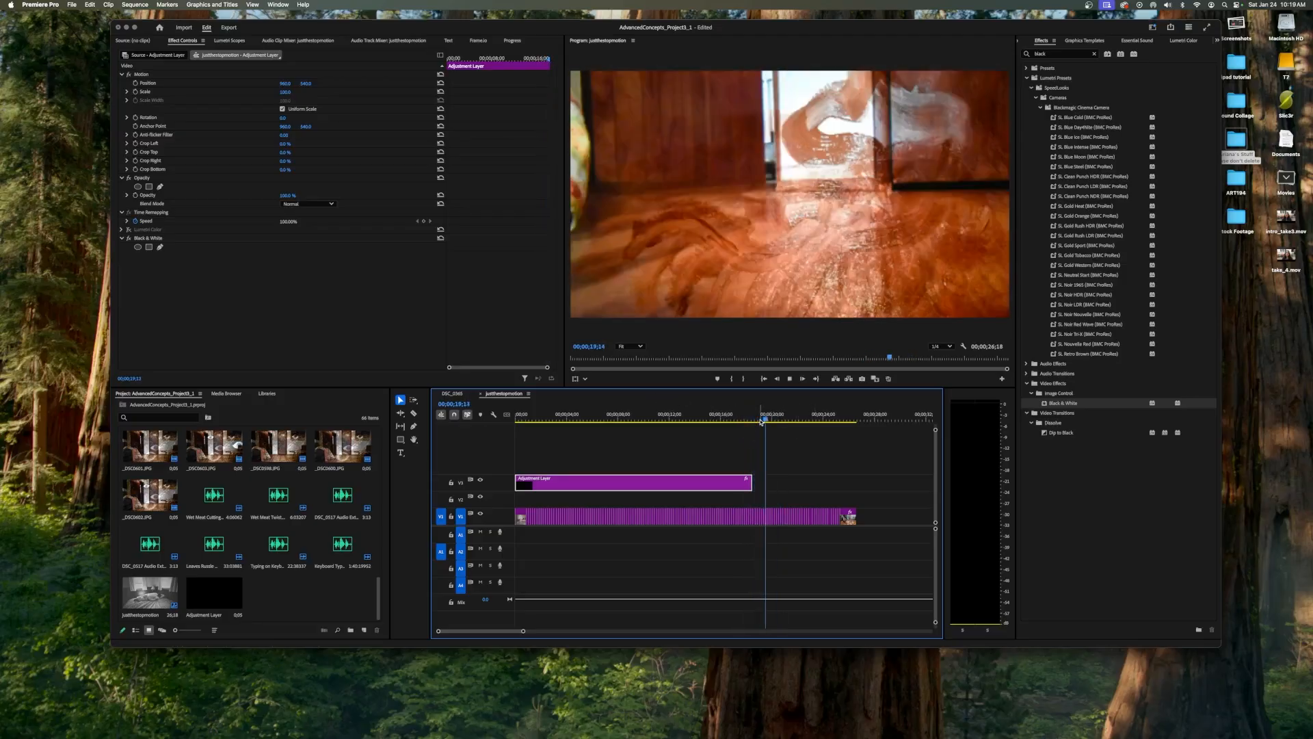
pyautogui.press('space')
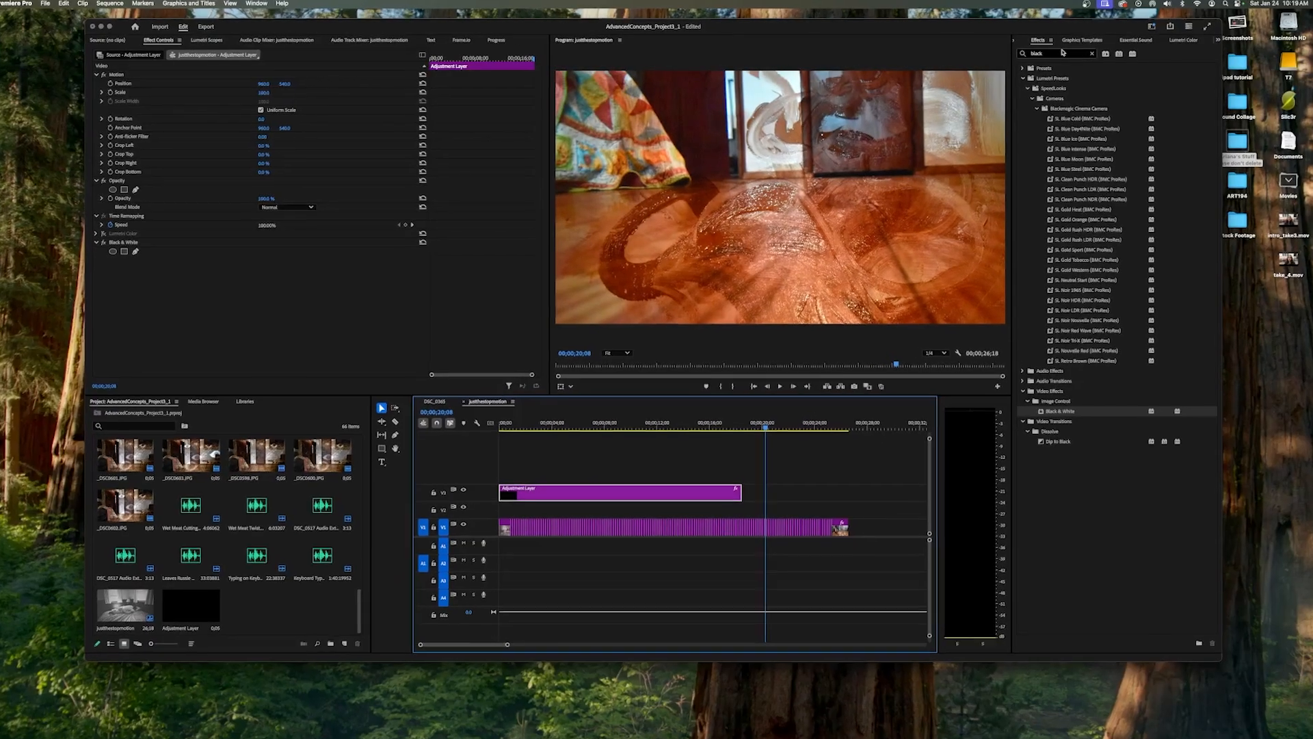
# - Replace the Effects search with 'trans' and scroll to the Dissolve transitions
pyautogui.click(1062, 55)
pyautogui.press('BackSpace')
pyautogui.press('BackSpace')
pyautogui.press('BackSpace')
pyautogui.press('BackSpace')
pyautogui.press('BackSpace')
pyautogui.write('trans')
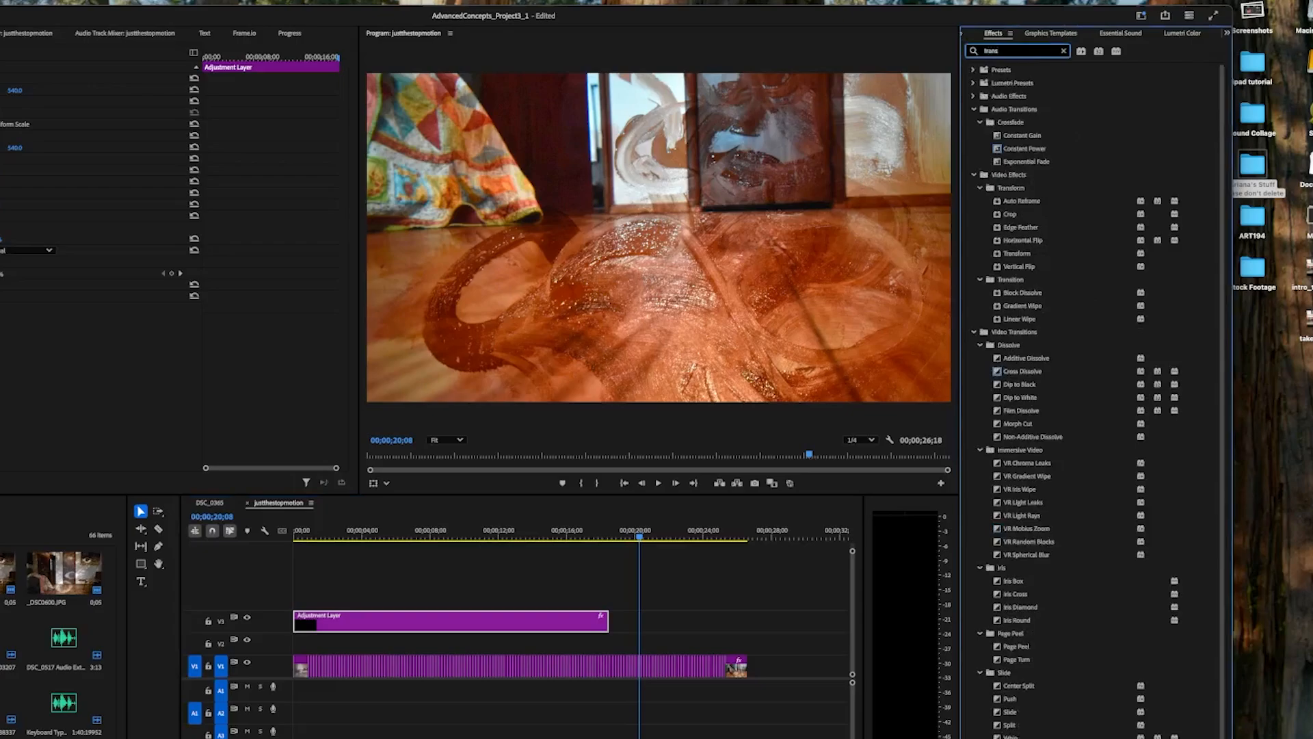
pyautogui.scroll(-1, 1094, 397)
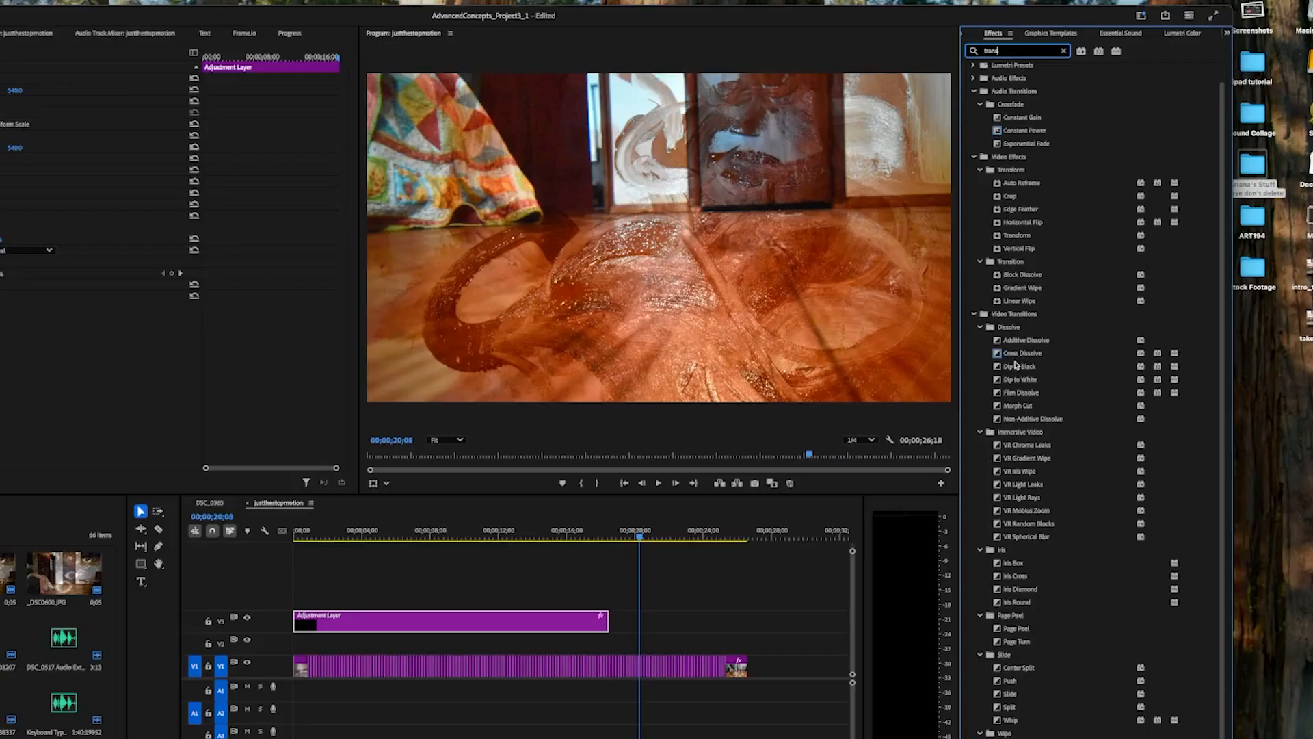
pyautogui.rightClick(608, 624)
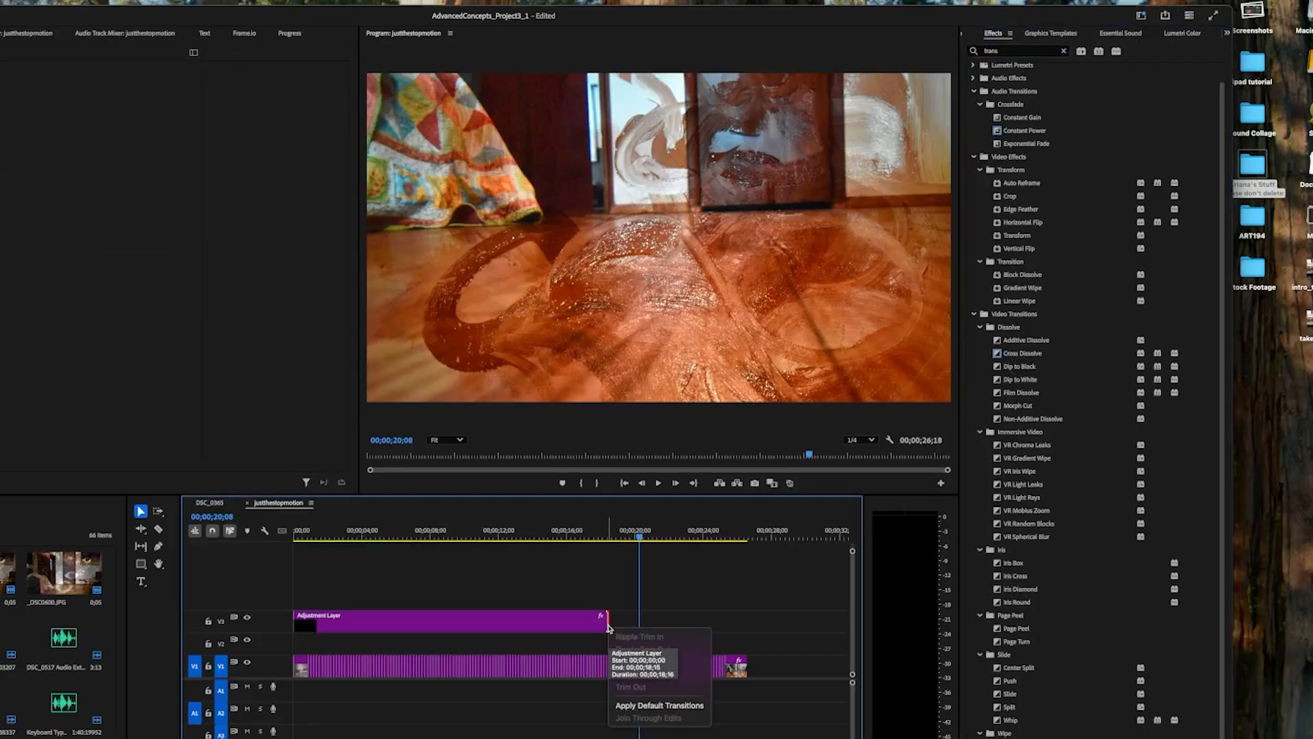
pyautogui.click(630, 705)
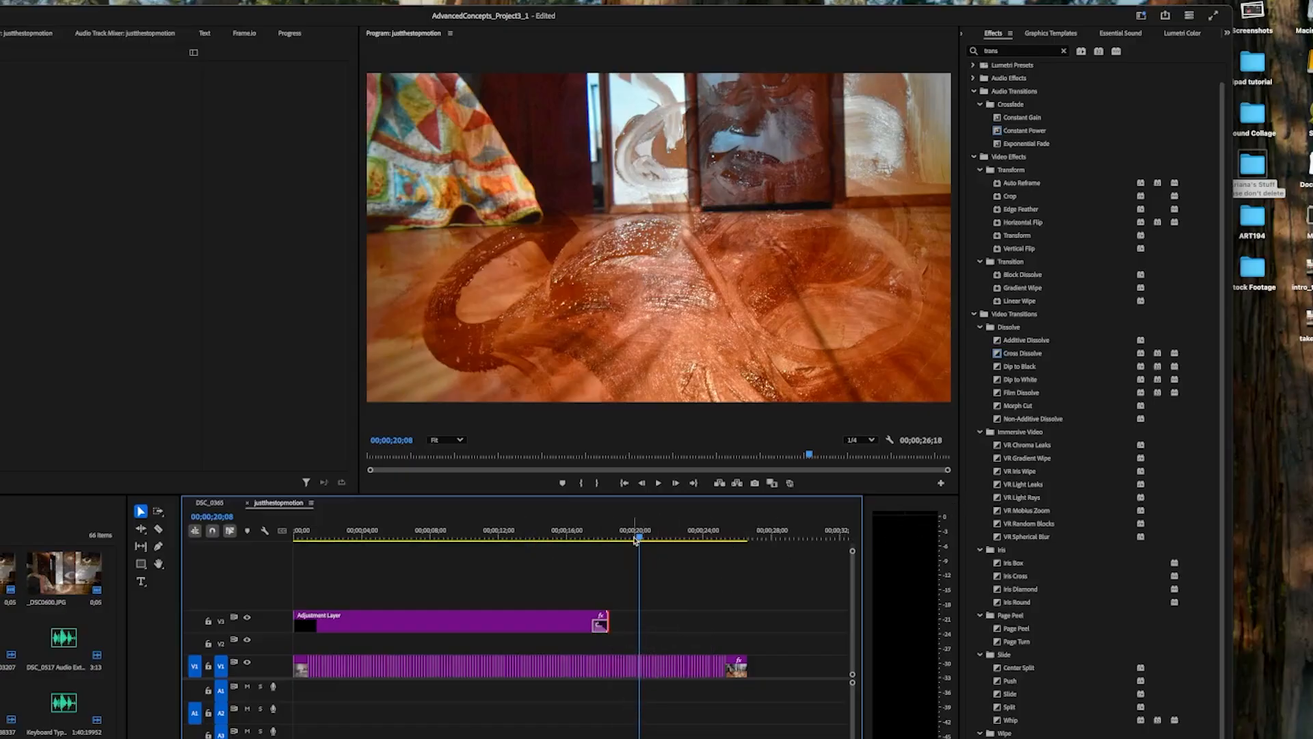
pyautogui.moveTo(638, 537); pyautogui.dragTo(596, 542)
pyautogui.press('space')
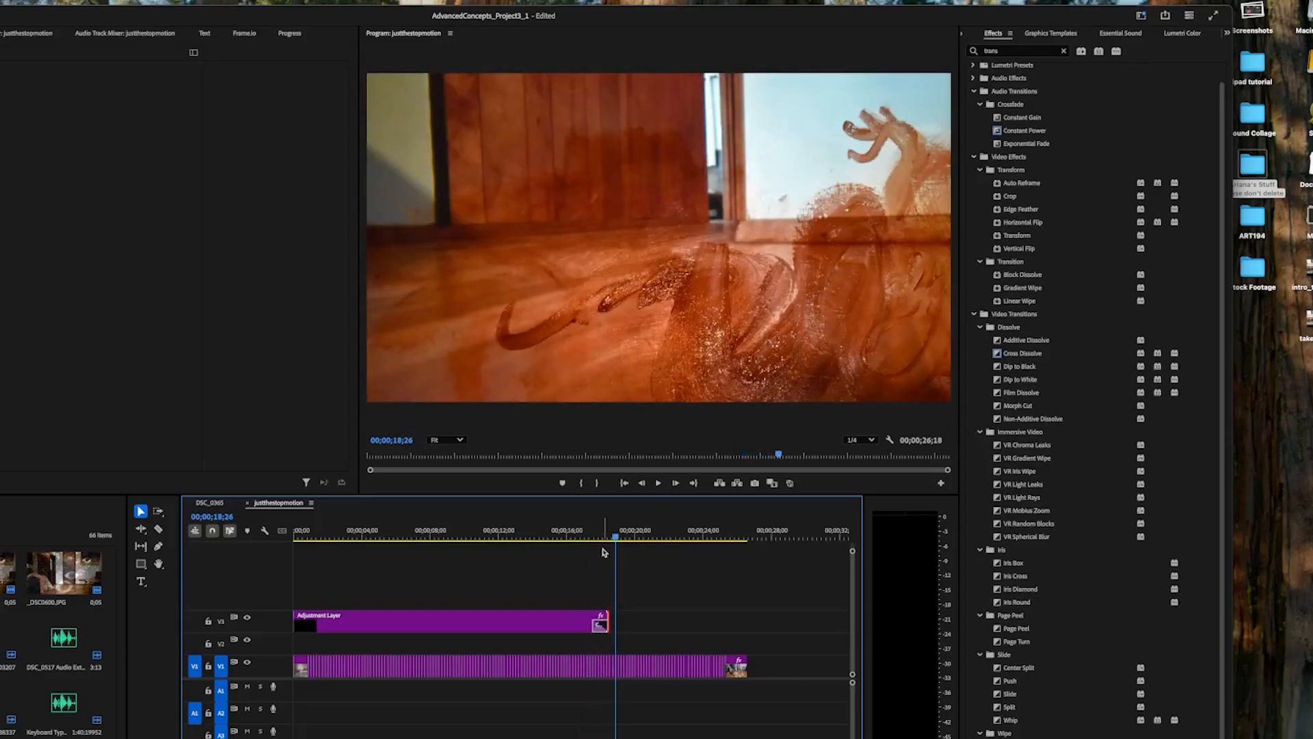
pyautogui.moveTo(617, 540); pyautogui.dragTo(586, 539)
pyautogui.click(602, 624)
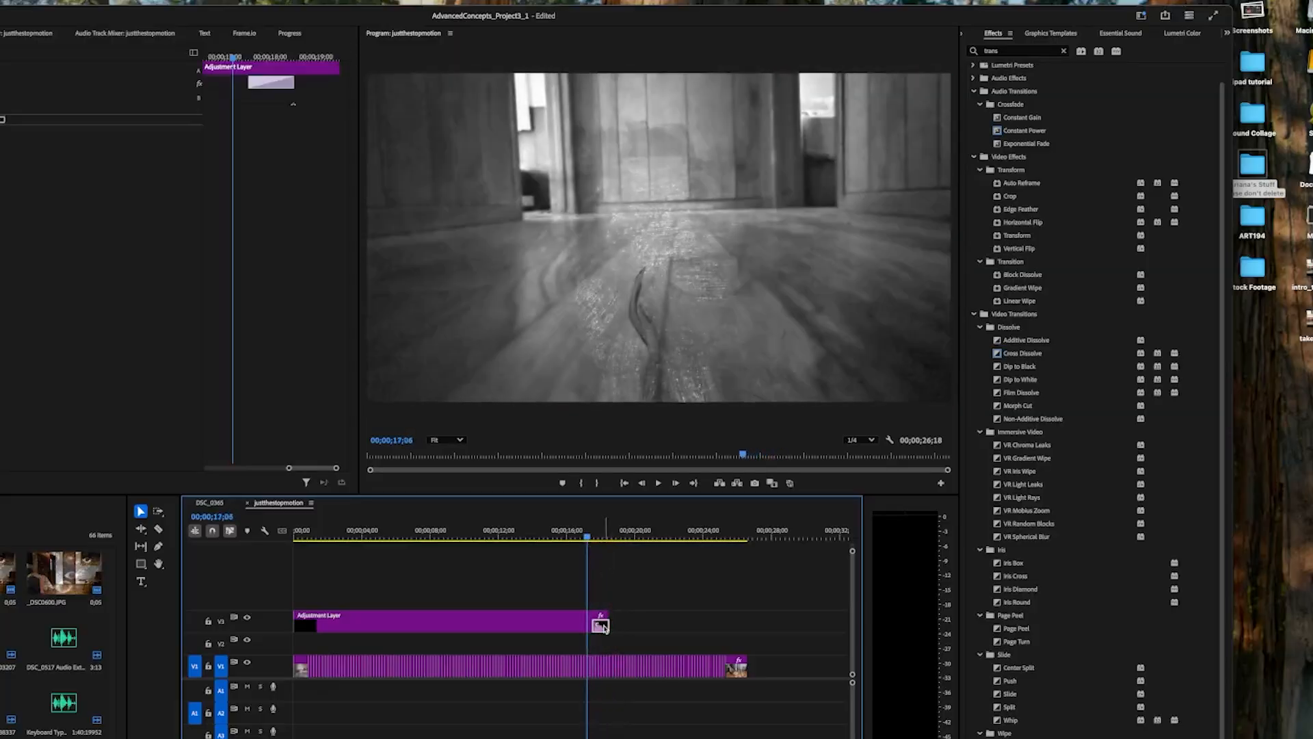
pyautogui.rightClick(604, 628)
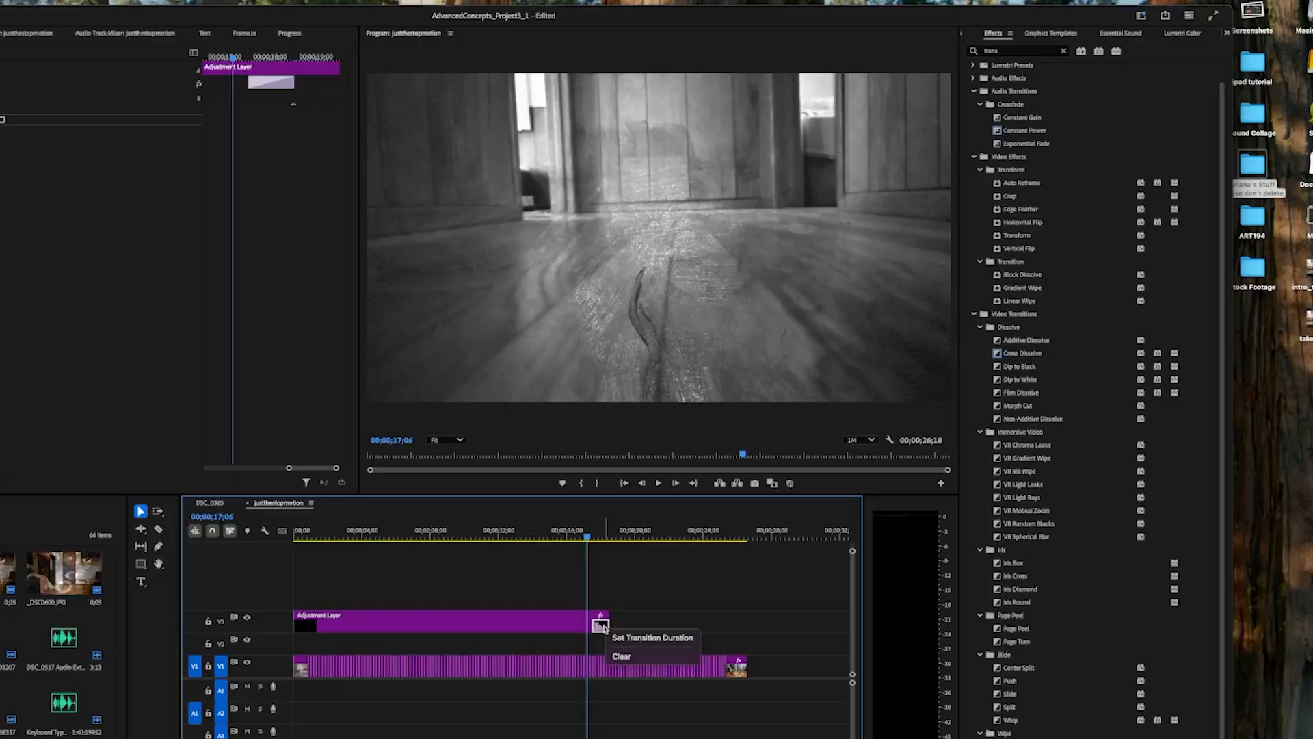
pyautogui.click(624, 657)
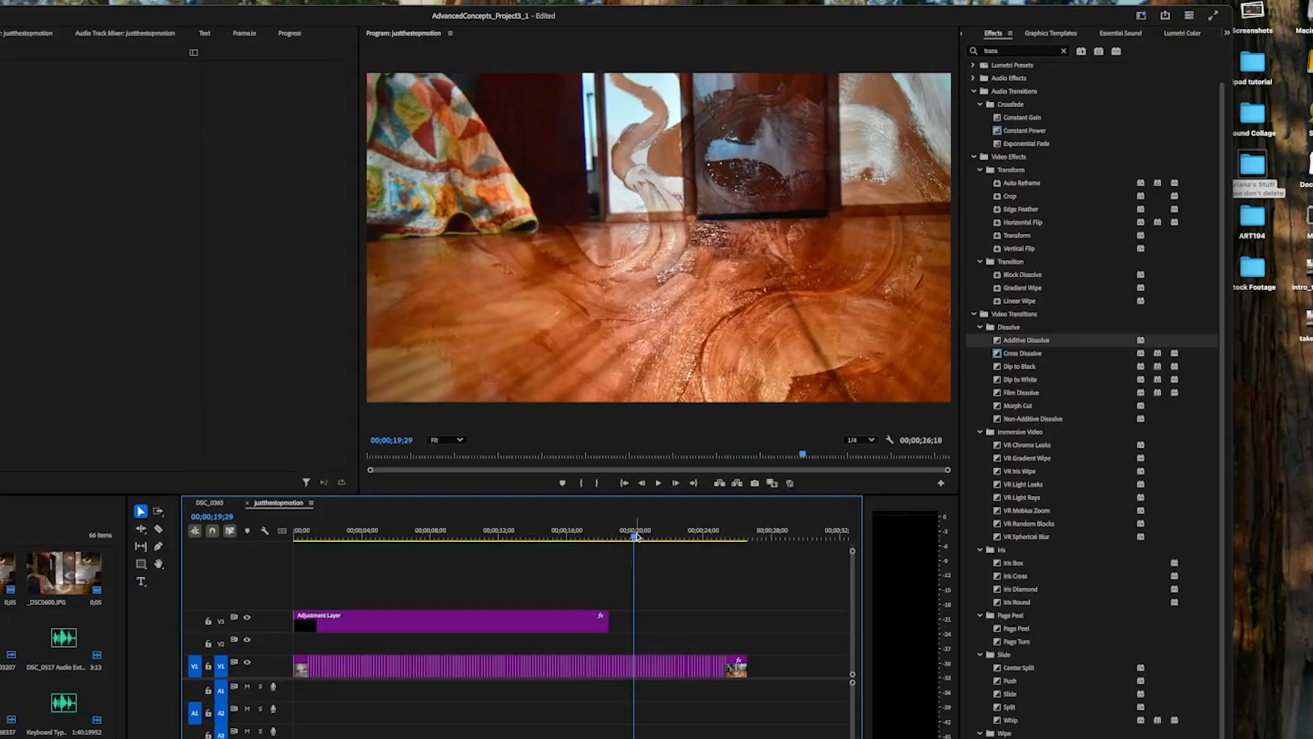
pyautogui.moveTo(636, 538); pyautogui.dragTo(575, 542)
pyautogui.click(687, 624)
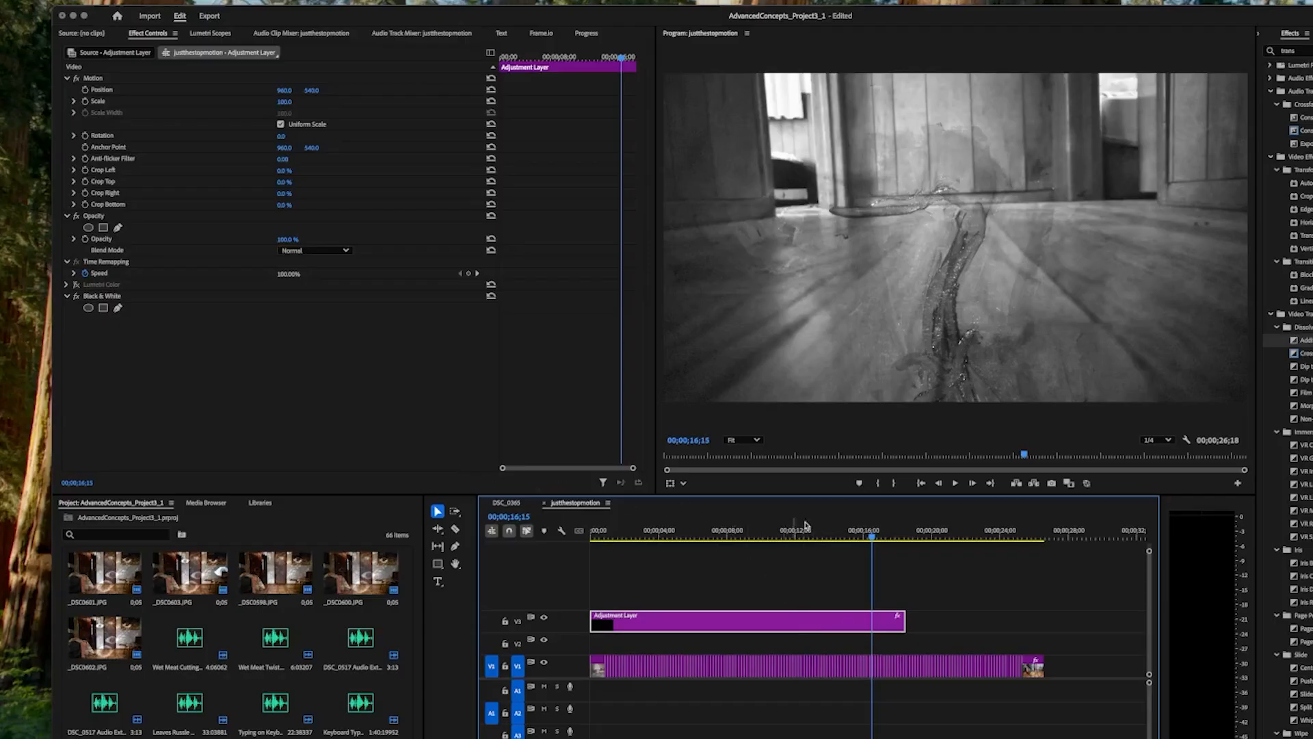
# - Add a 100% Opacity keyframe on the adjustment layer at 16;26, cancelling the delete-keyframes warning
pyautogui.click(878, 539)
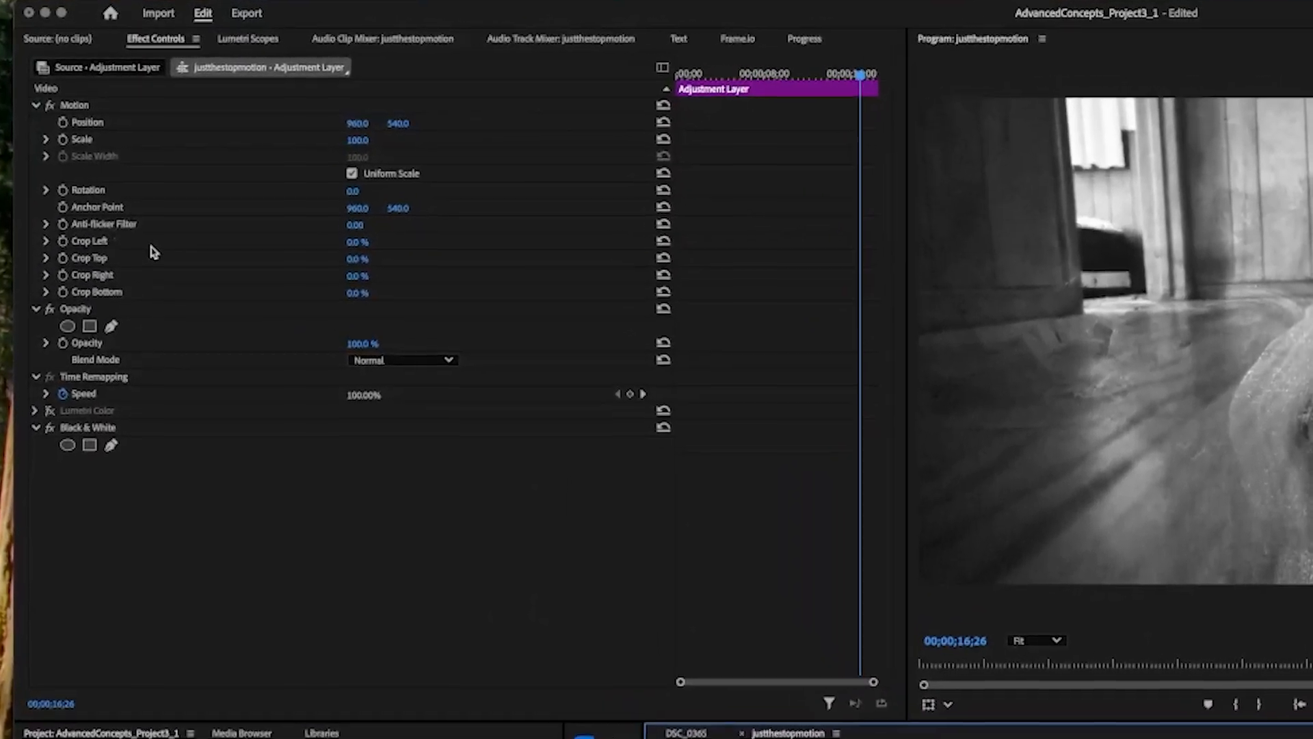
pyautogui.click(59, 359)
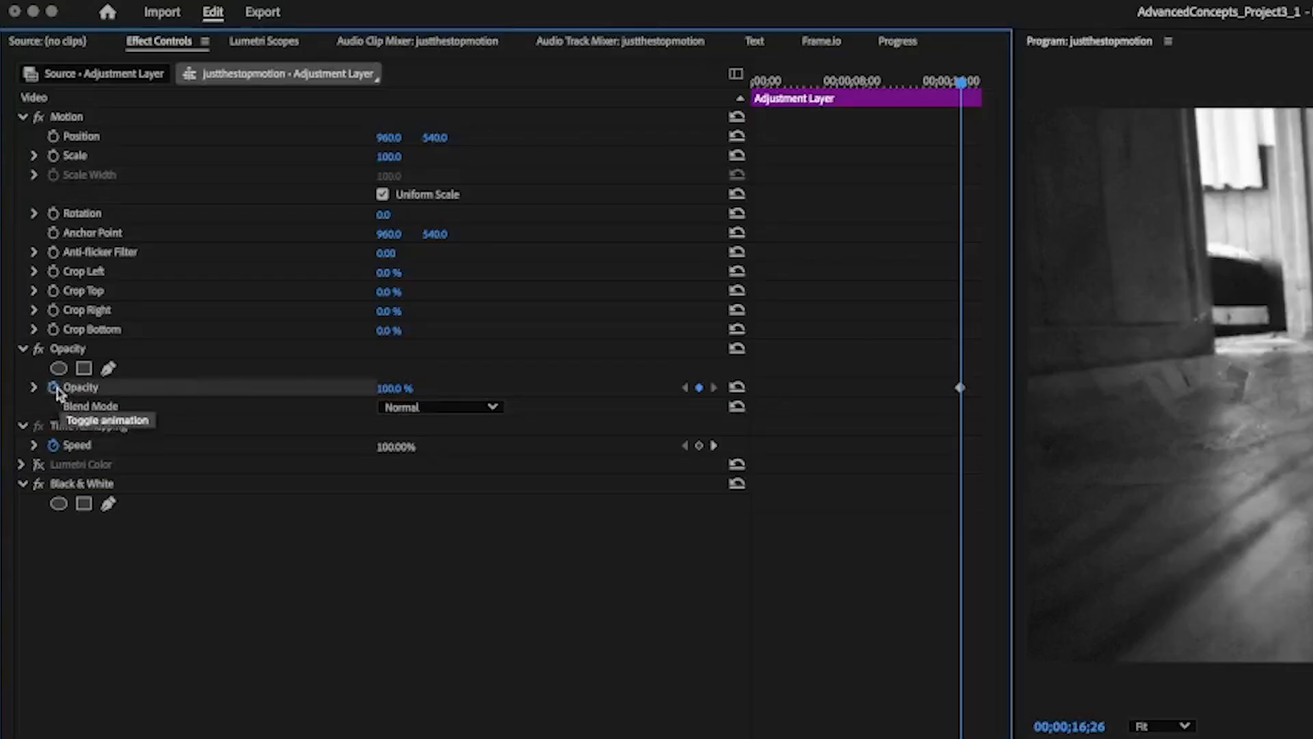
pyautogui.click(55, 388)
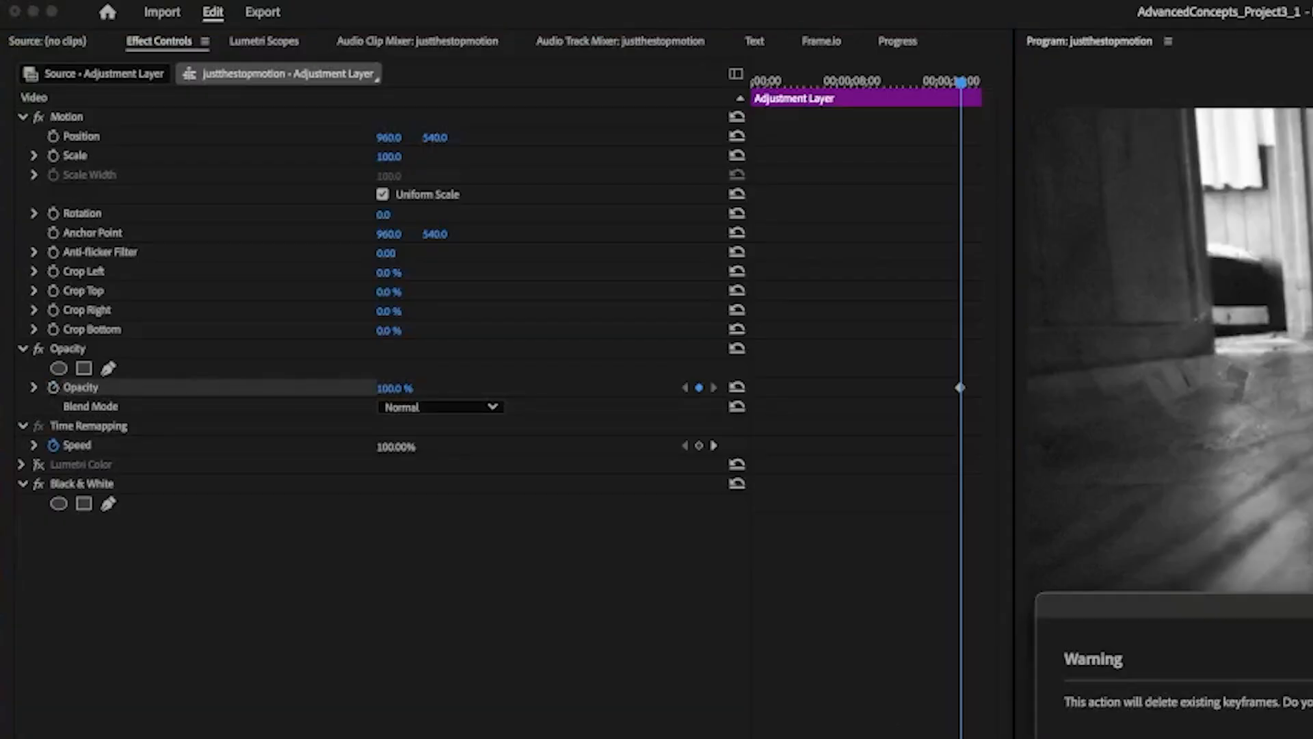
pyautogui.press('Escape')
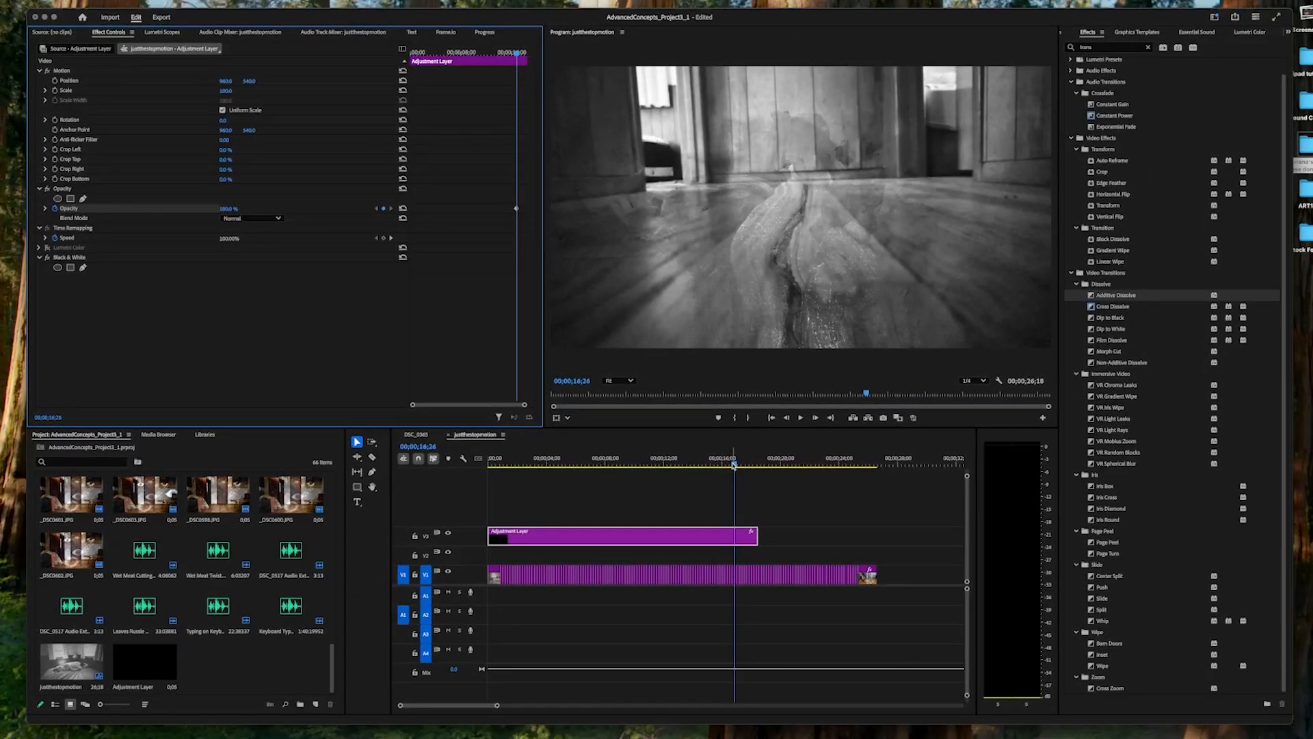
# - At 18;15, lower the adjustment layer's opacity to 2% to add a second keyframe
pyautogui.moveTo(734, 465); pyautogui.dragTo(757, 468)
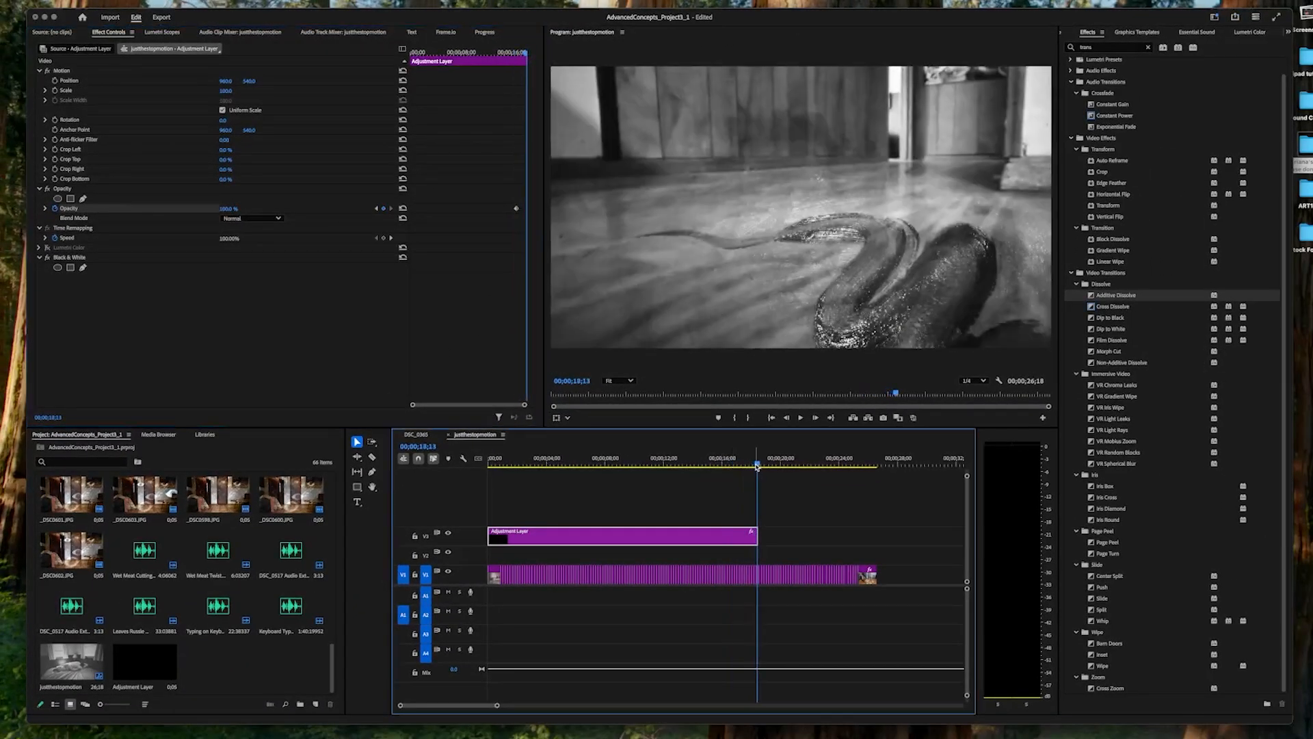
pyautogui.press('Right')
pyautogui.press('Right')
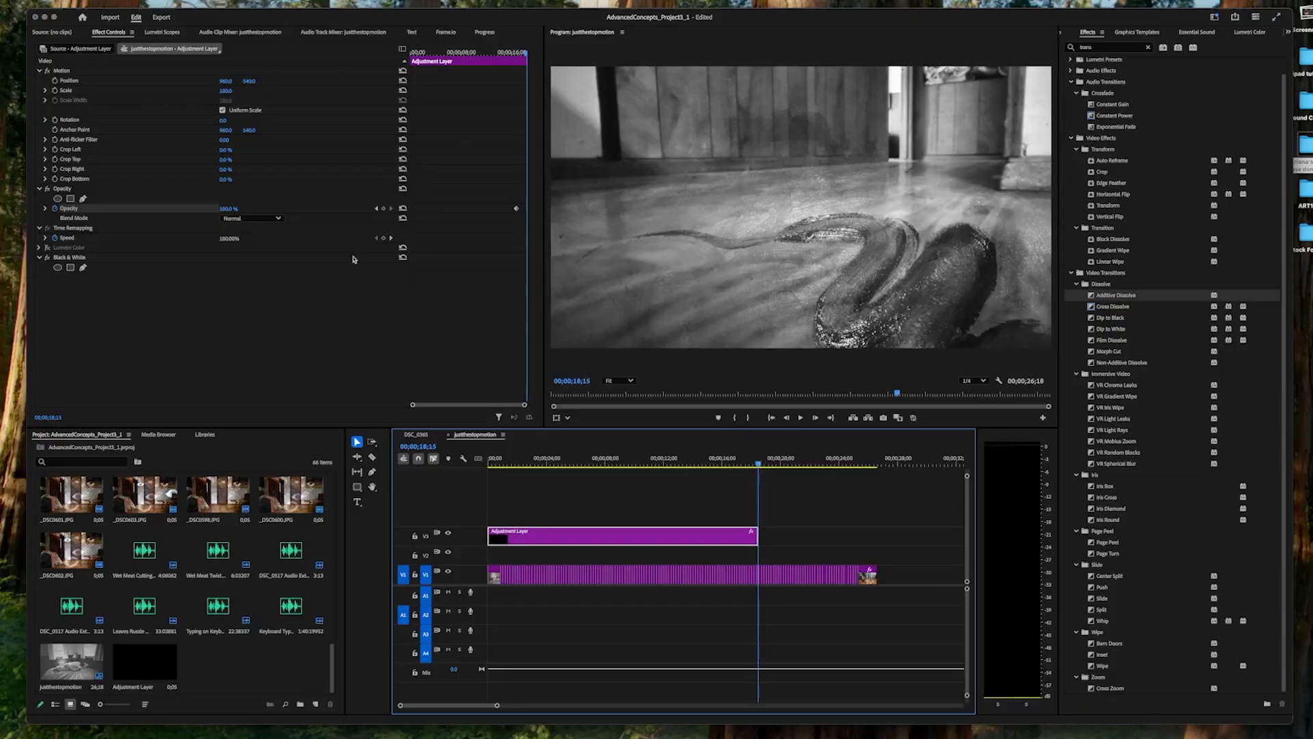
pyautogui.moveTo(228, 210); pyautogui.dragTo(235, 209)
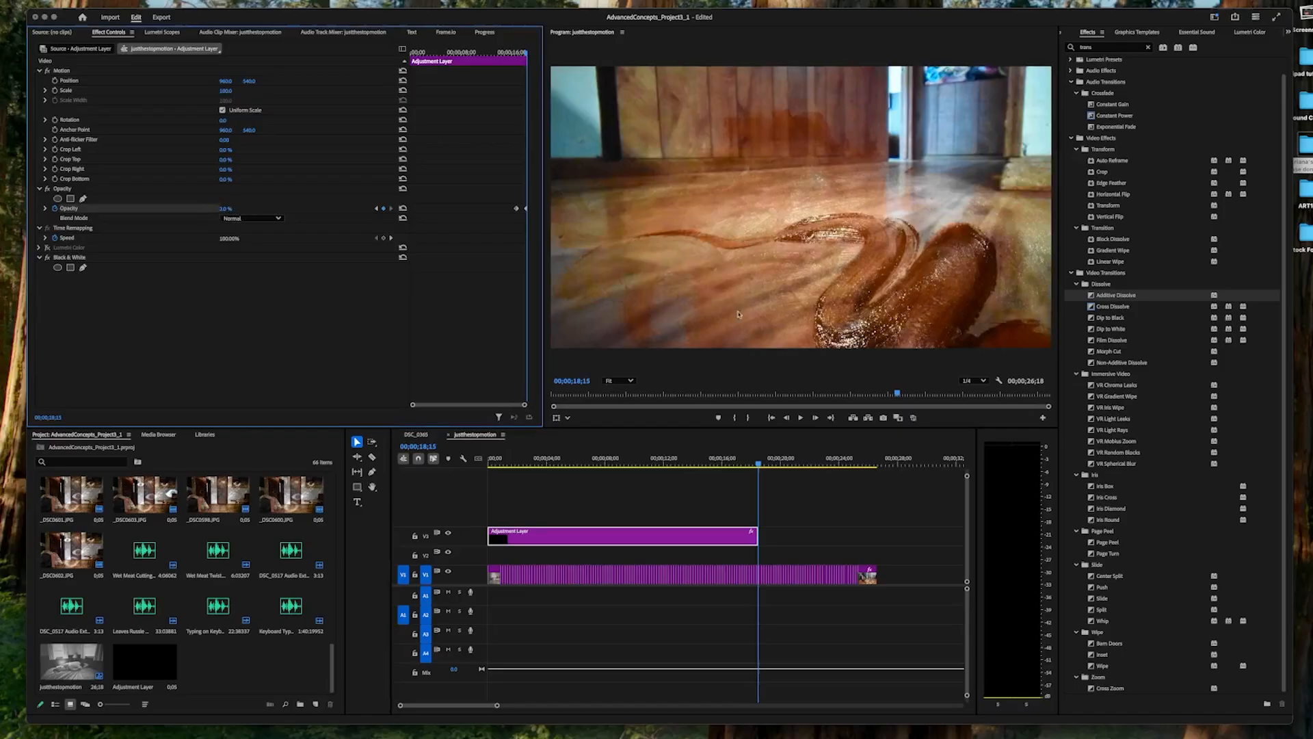
# - Play back the black-and-white-to-colour fade from 16;09 and 17;18, then return to the sequence start
pyautogui.moveTo(757, 460); pyautogui.dragTo(711, 461)
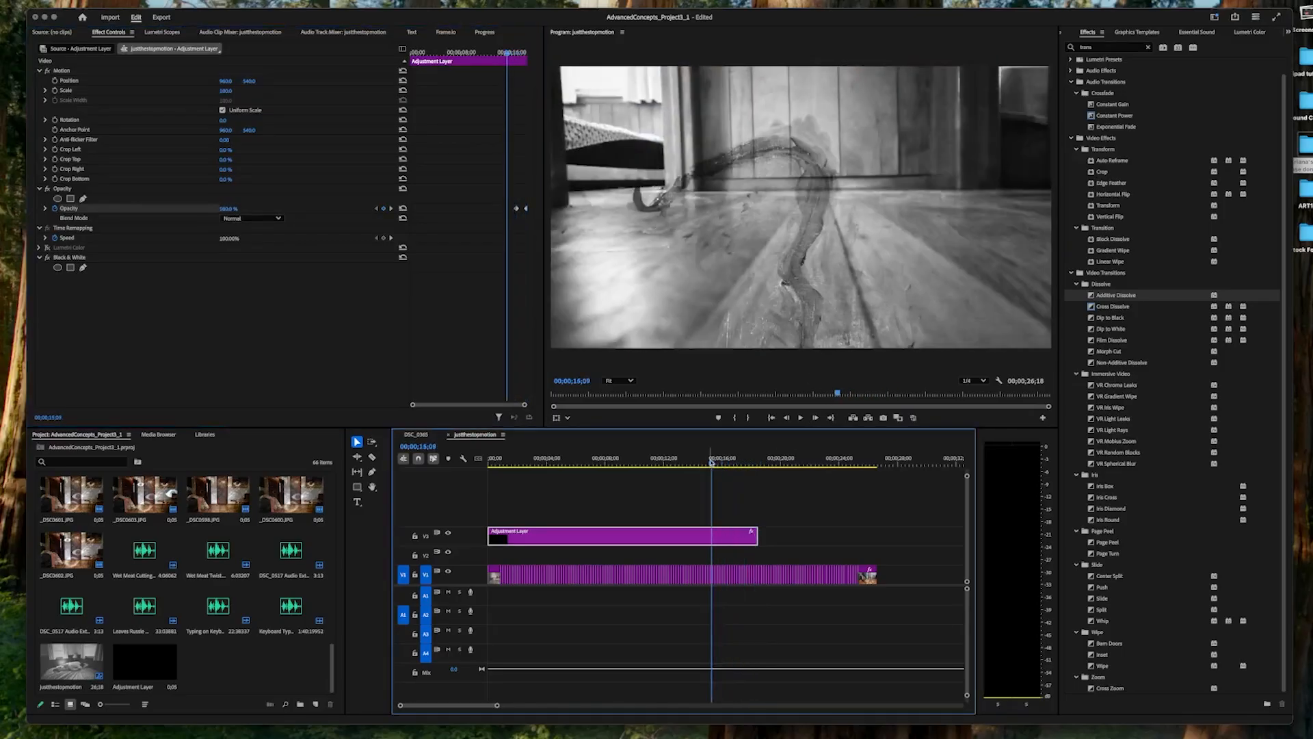
pyautogui.press('space')
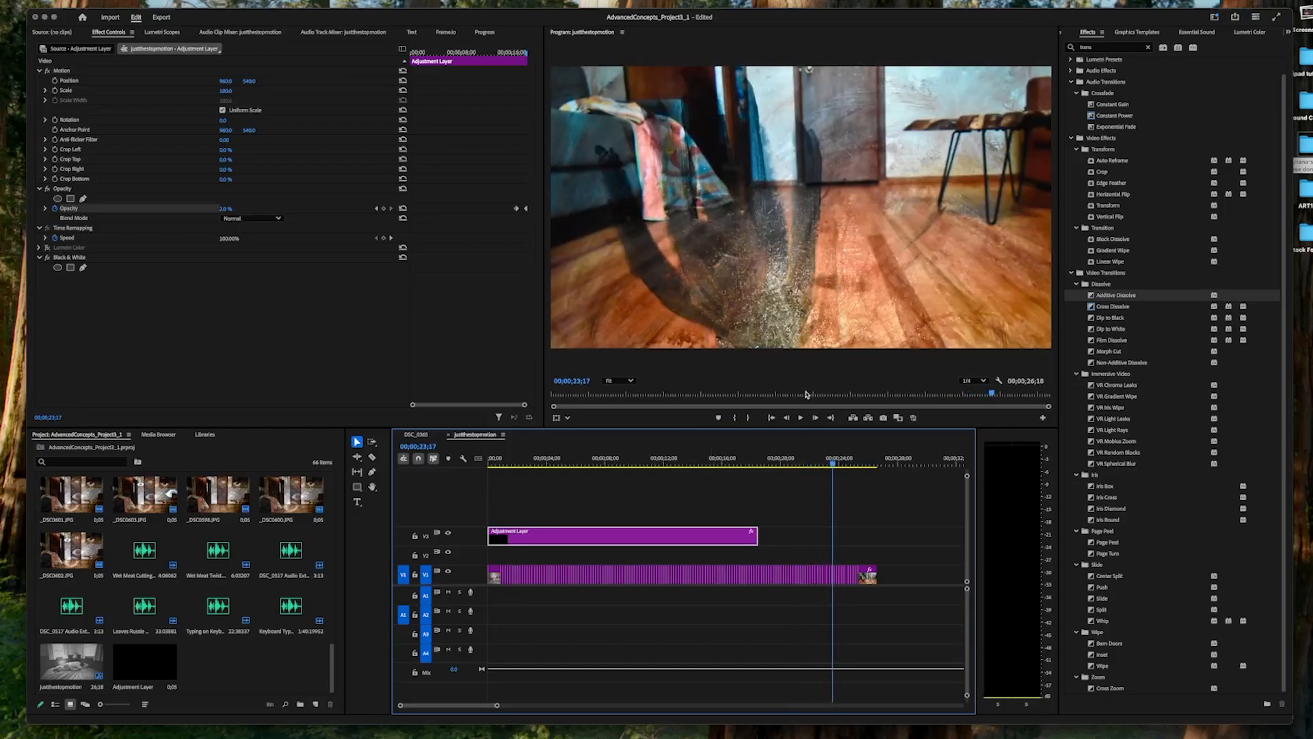
pyautogui.moveTo(833, 457); pyautogui.dragTo(747, 459)
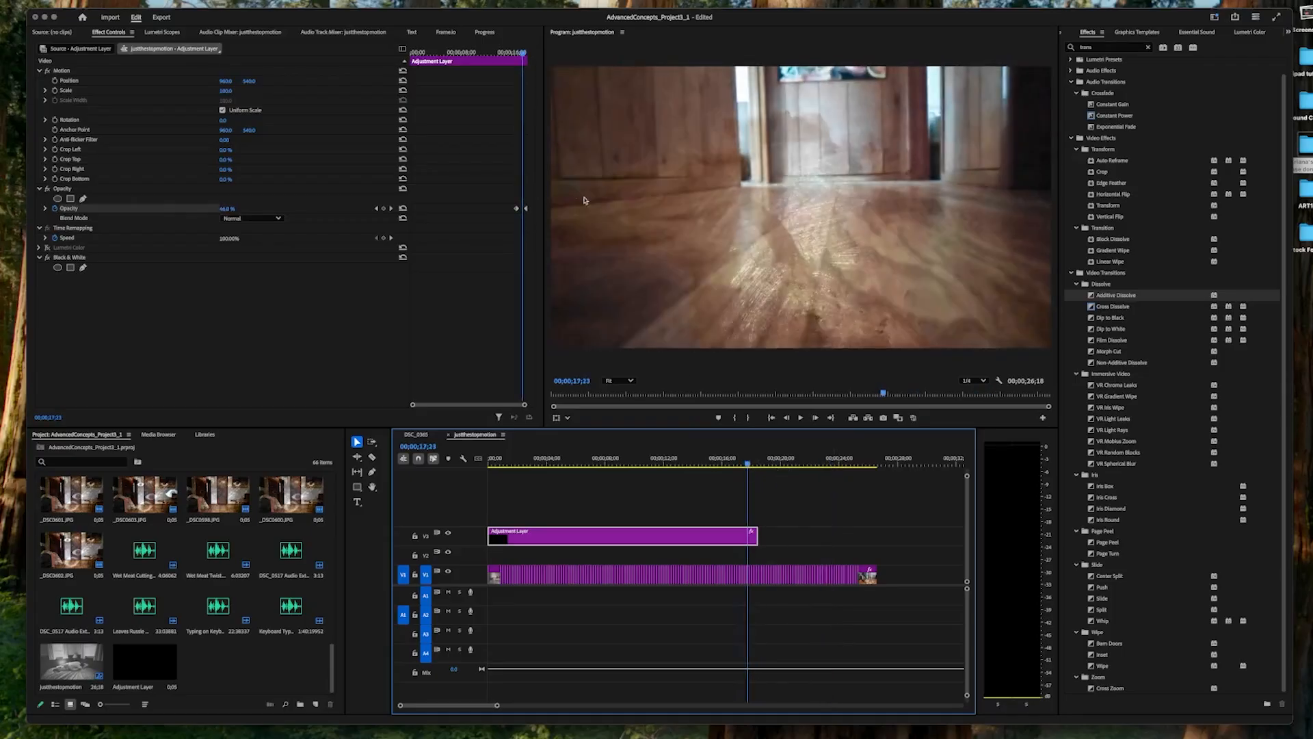
pyautogui.click(519, 209)
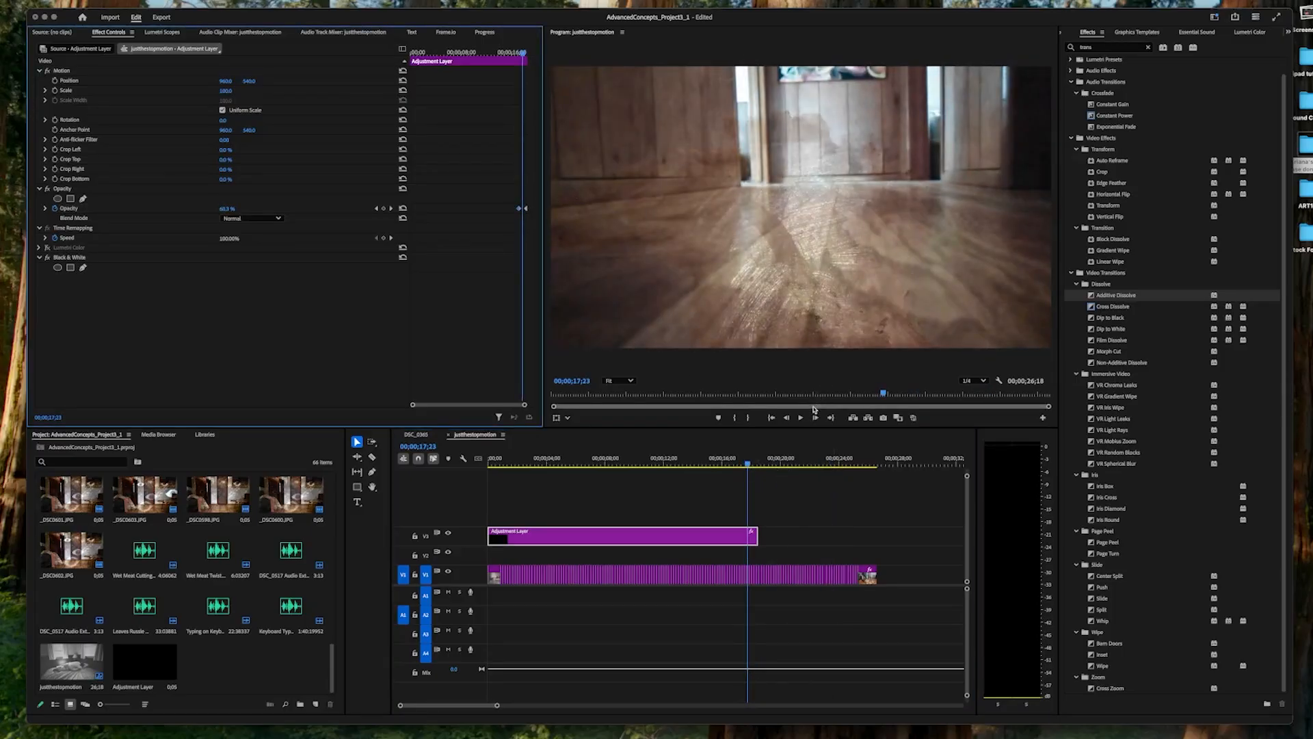
pyautogui.click(746, 464)
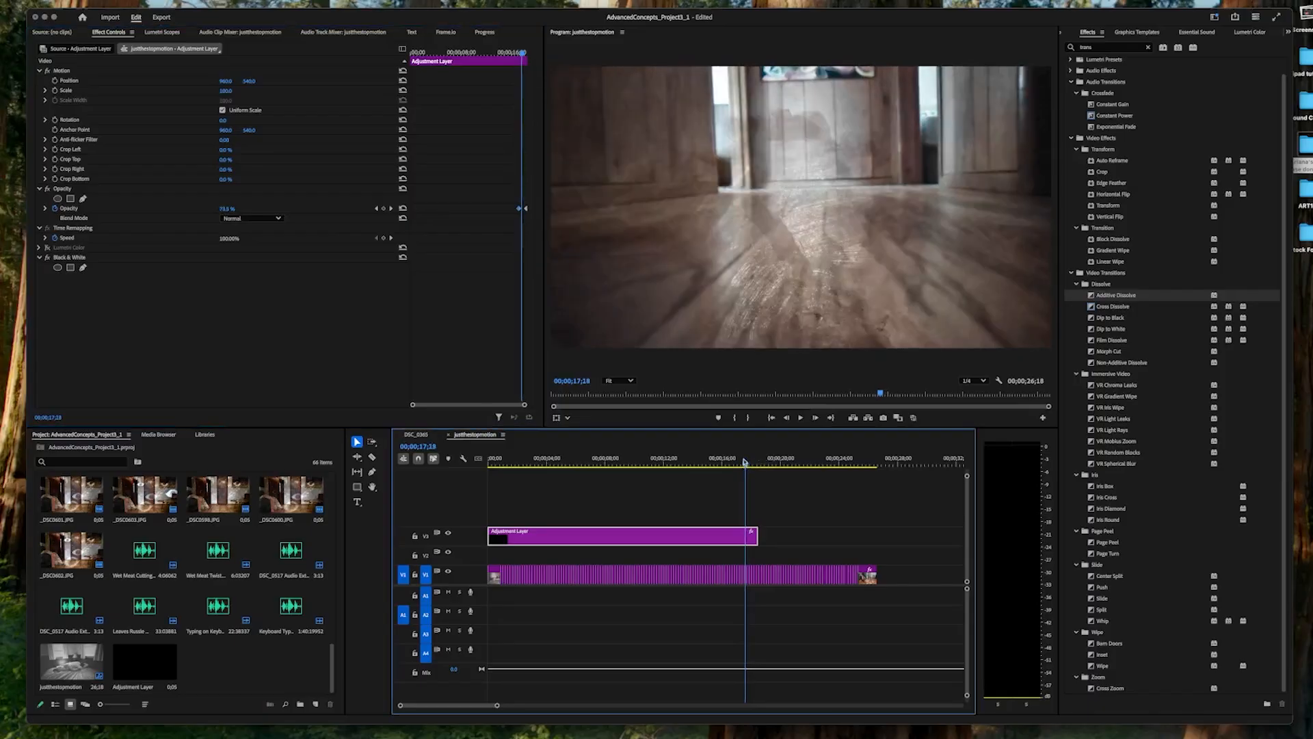
pyautogui.press('space')
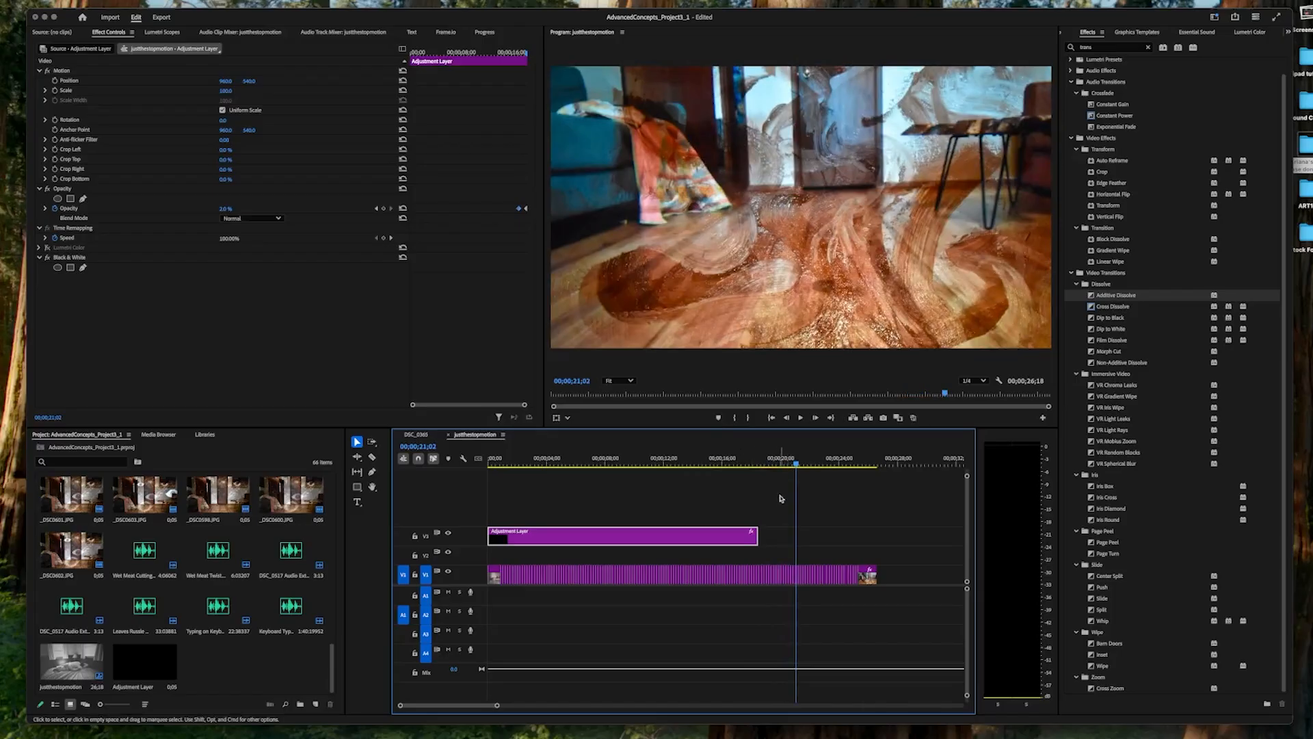
pyautogui.moveTo(755, 535)
pyautogui.mouseDown()
pyautogui.moveTo(878, 537)
pyautogui.moveTo(758, 538)
pyautogui.mouseUp()
pyautogui.moveTo(797, 464); pyautogui.dragTo(428, 467)
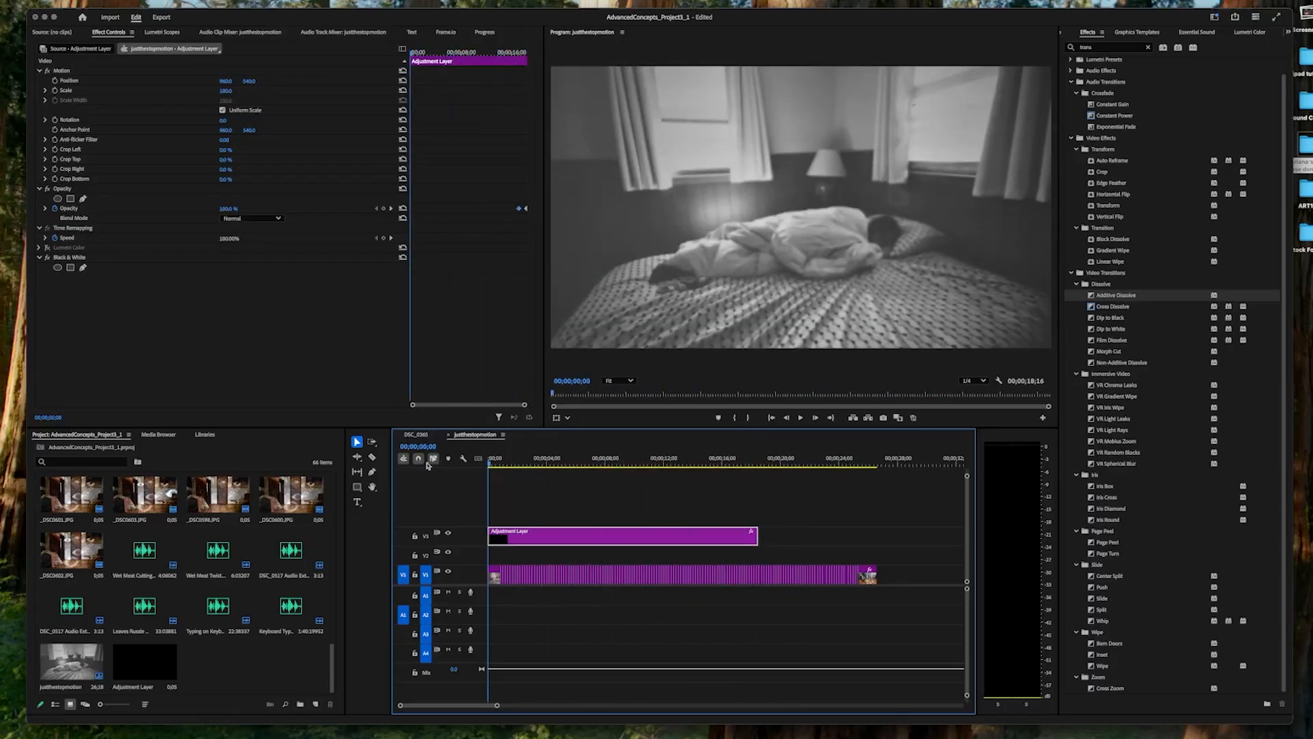
# - Shift all later clips right by 20 frames and extend the _DSC0462 clip into the gap
pyautogui.click(372, 441)
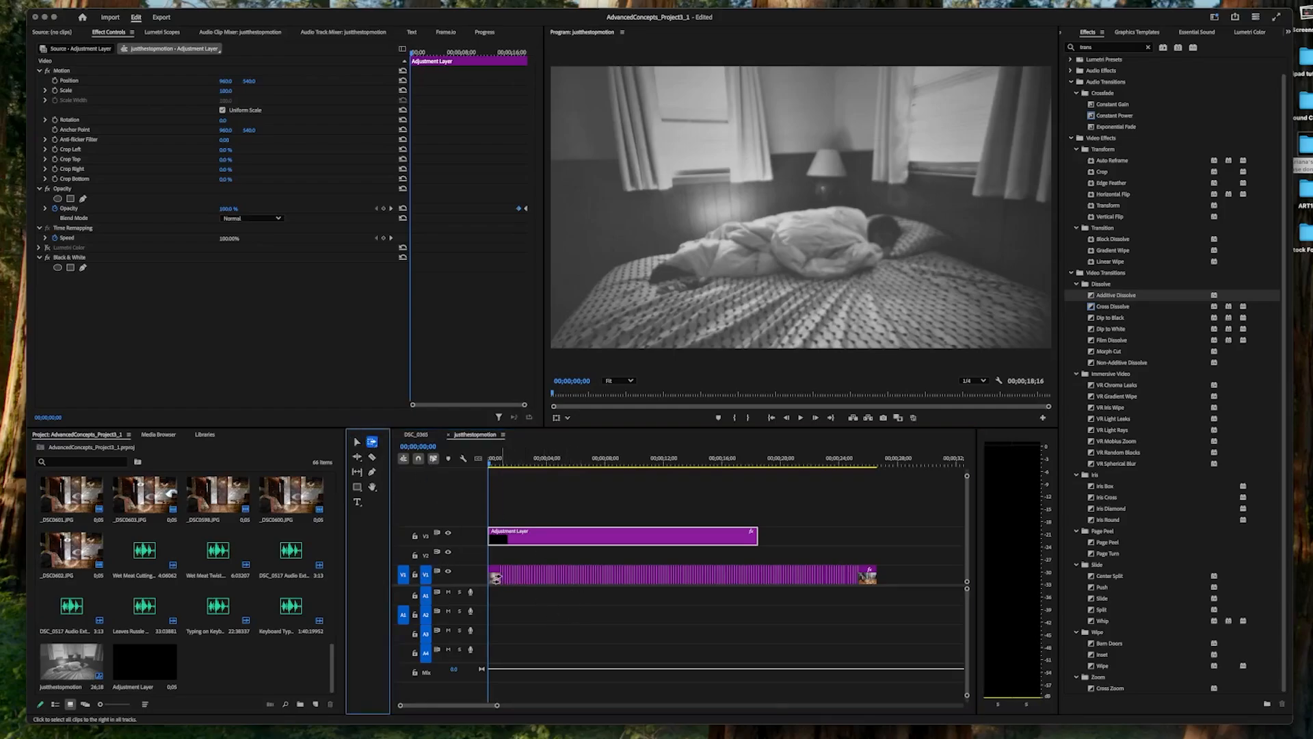
pyautogui.moveTo(496, 709); pyautogui.dragTo(427, 705)
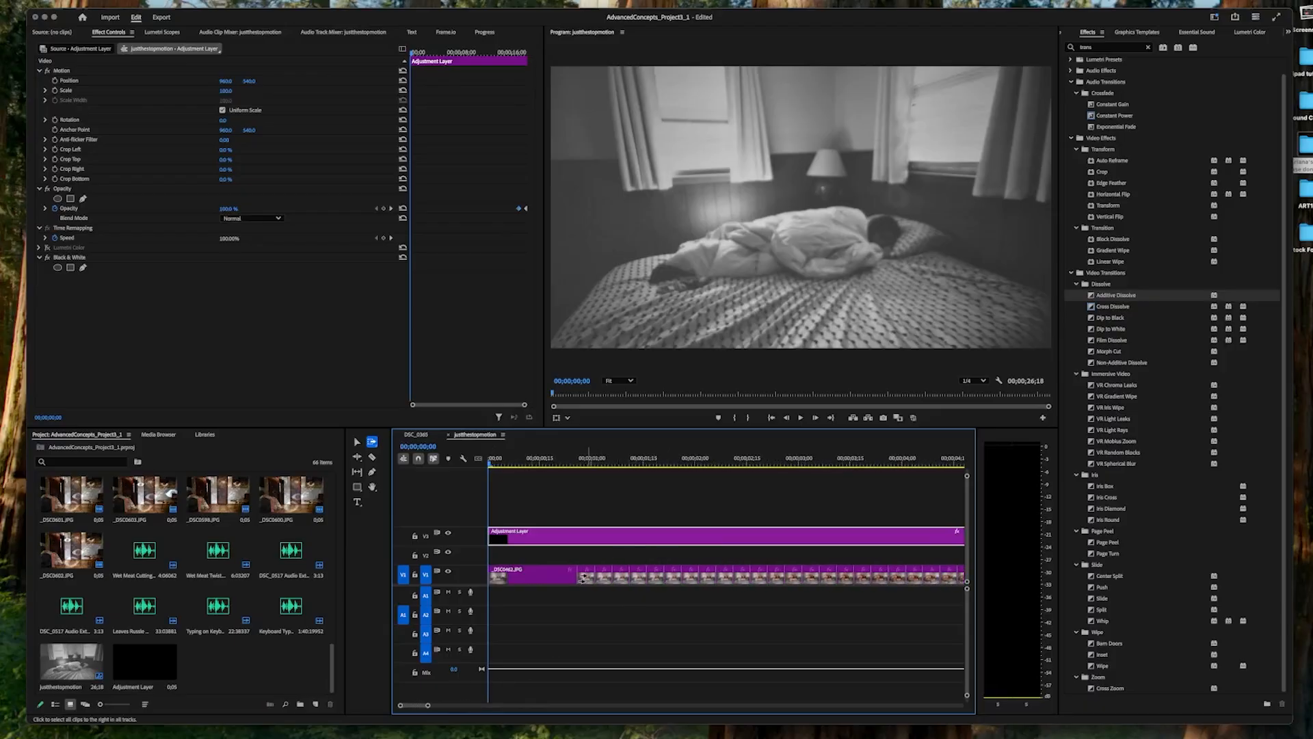
pyautogui.moveTo(586, 578); pyautogui.dragTo(656, 584)
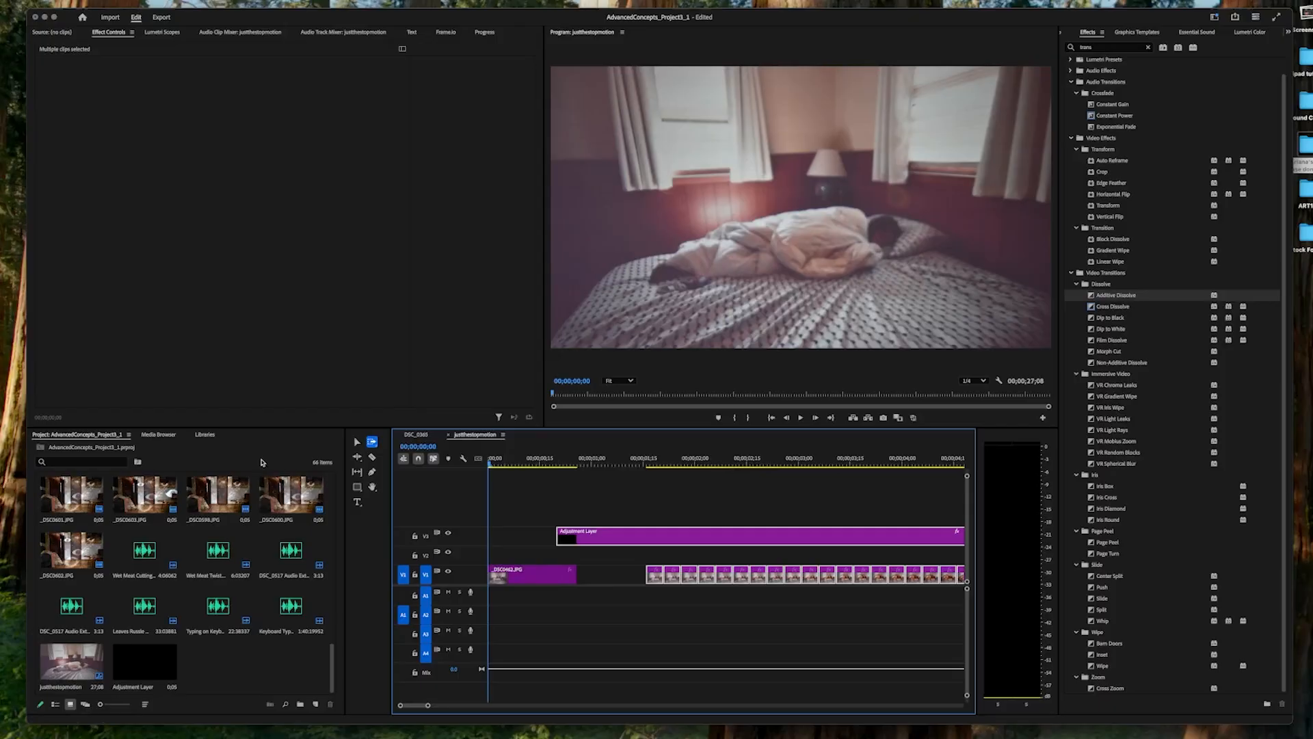
pyautogui.click(357, 442)
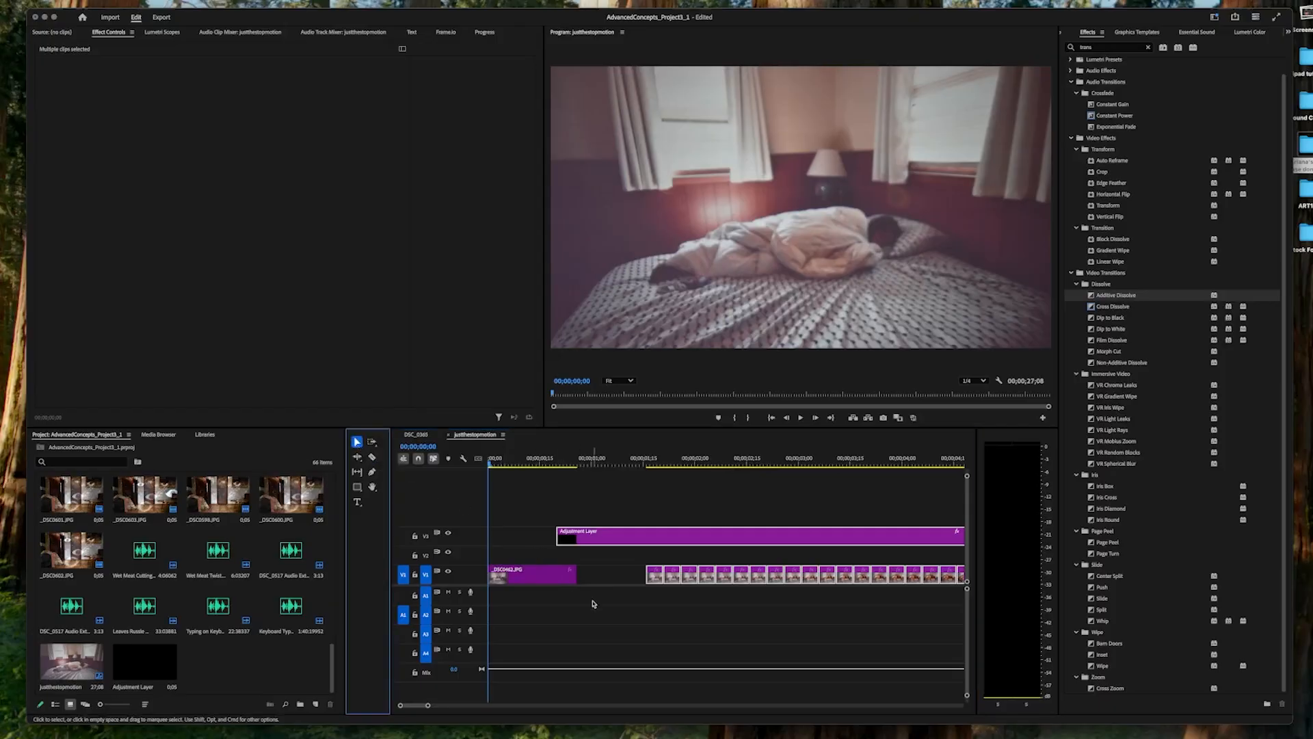
pyautogui.moveTo(576, 575); pyautogui.dragTo(646, 575)
# - Trim the first photo clip to close the gap and stretch the adjustment layer to 00;00
pyautogui.moveTo(558, 536); pyautogui.dragTo(482, 531)
pyautogui.moveTo(587, 539)
pyautogui.mouseDown()
pyautogui.moveTo(519, 539)
pyautogui.moveTo(608, 549)
pyautogui.mouseUp()
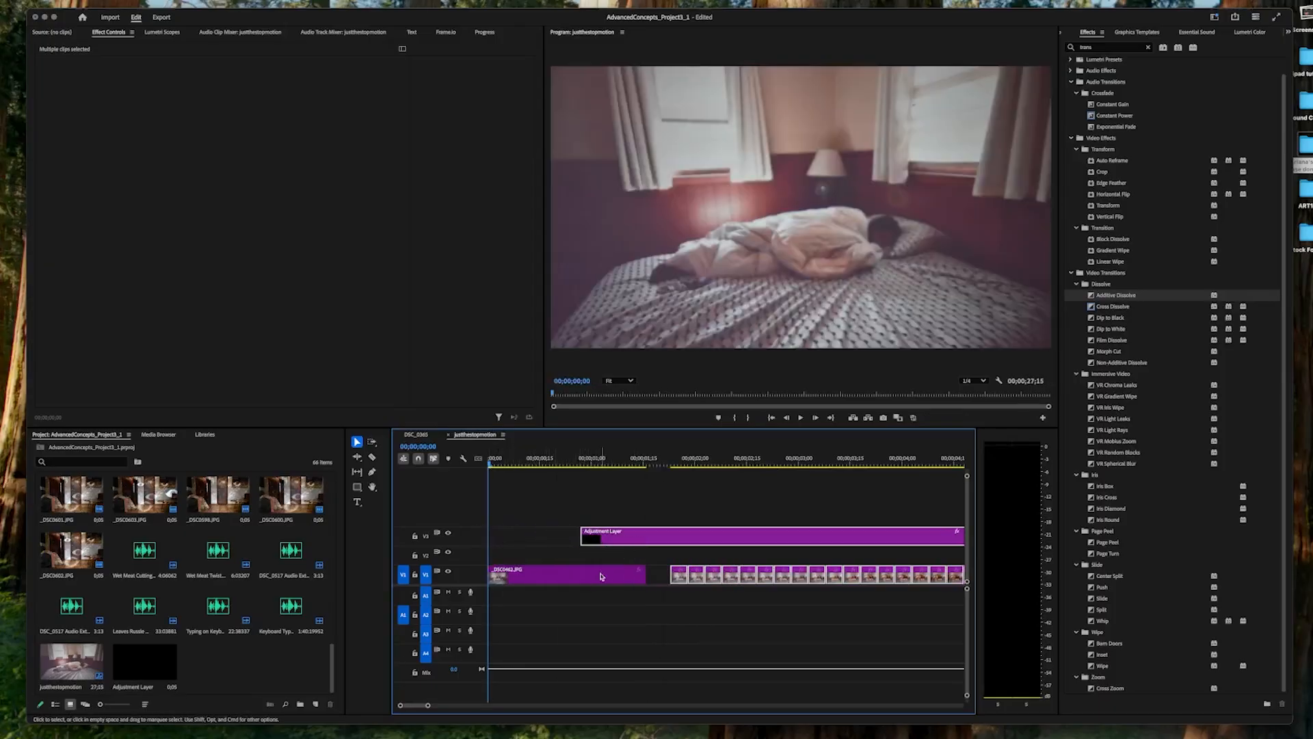
pyautogui.click(619, 556)
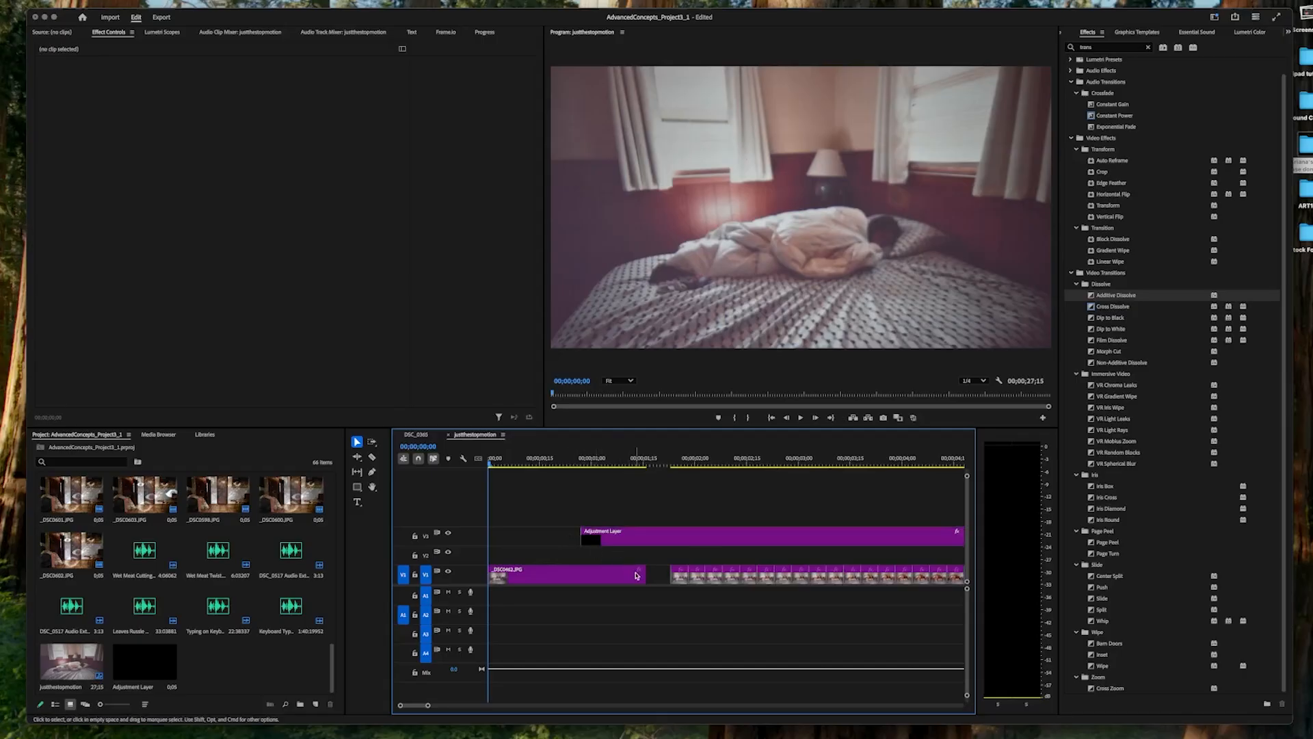
pyautogui.moveTo(644, 574); pyautogui.dragTo(670, 575)
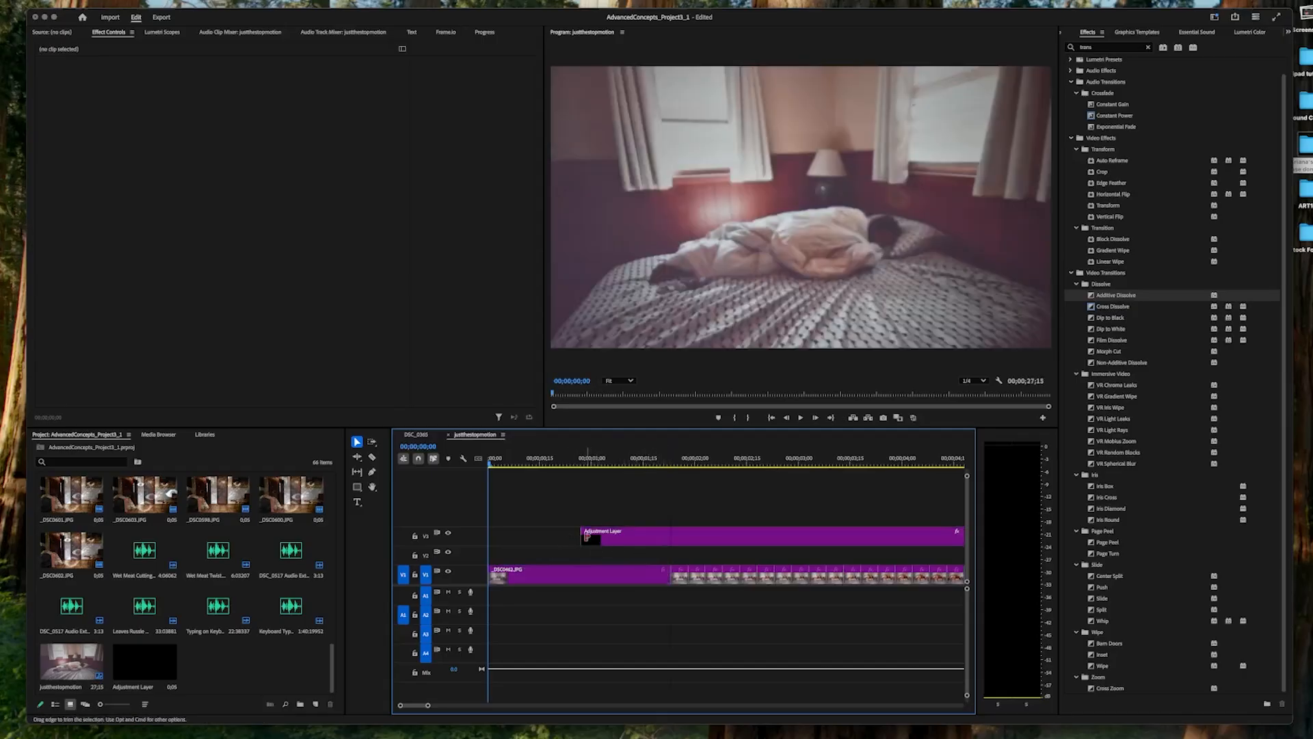
pyautogui.moveTo(585, 537); pyautogui.dragTo(490, 534)
pyautogui.moveTo(482, 534); pyautogui.dragTo(481, 535)
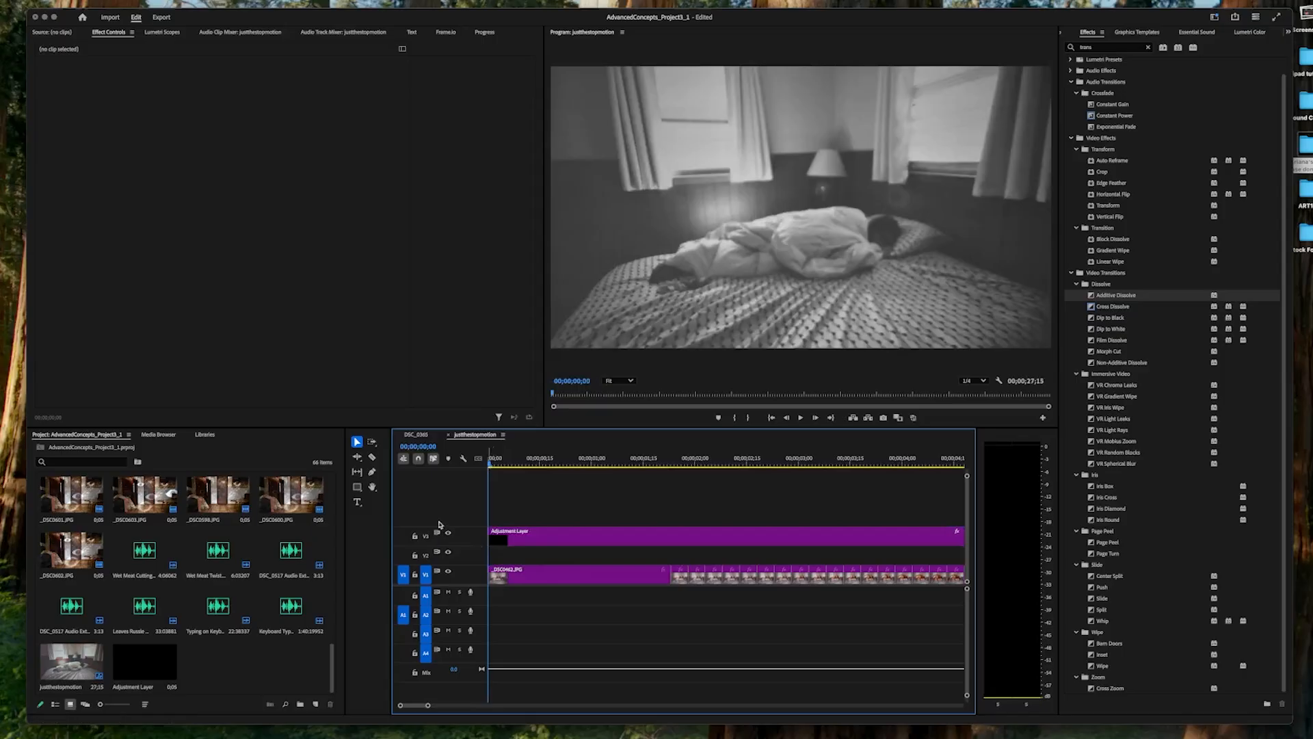
# - Create a text title reading 'Not Afraid' on the opening shot and select its text
pyautogui.click(357, 504)
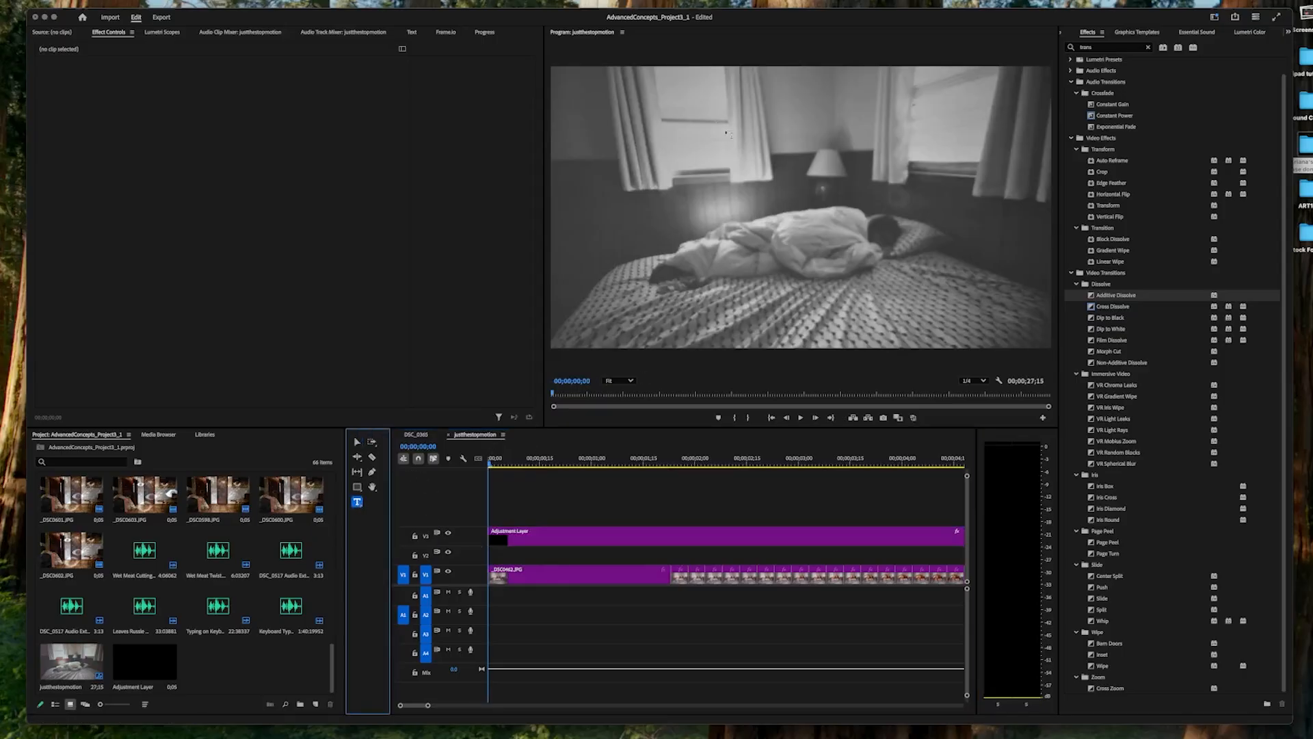
pyautogui.click(573, 220)
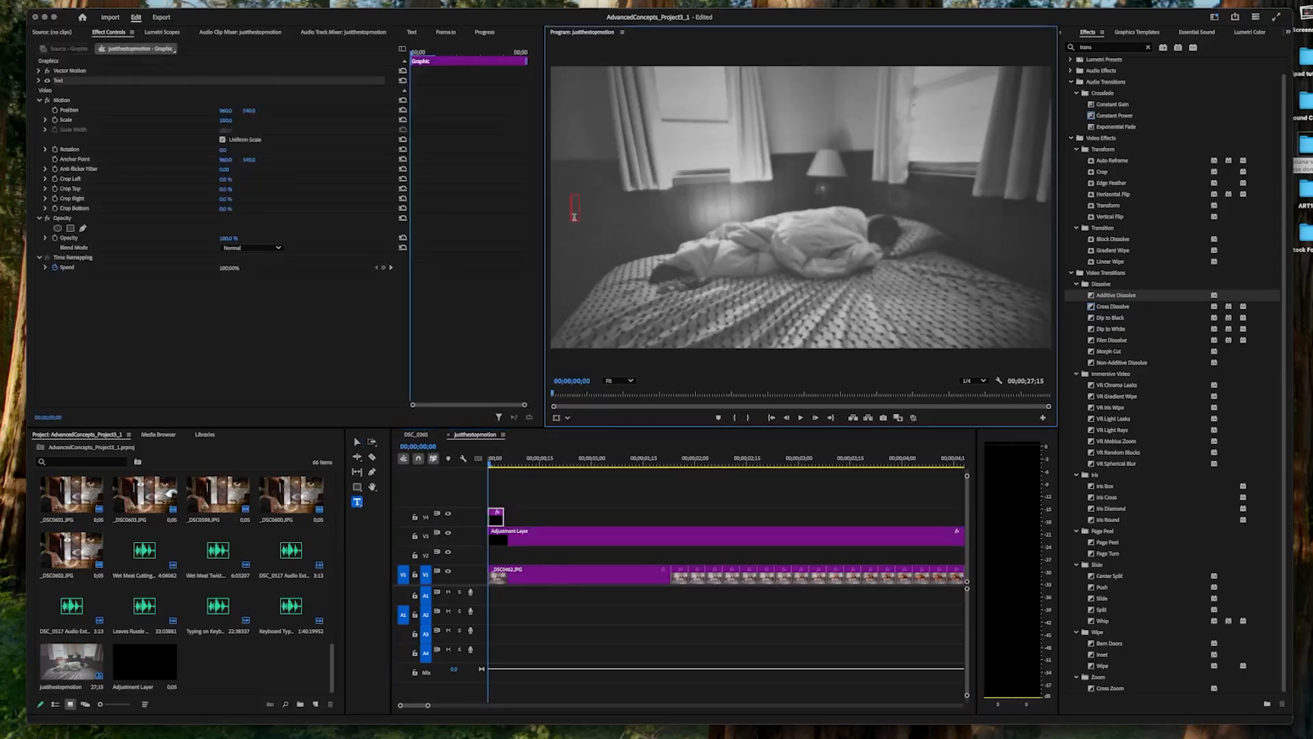
pyautogui.write('Nor')
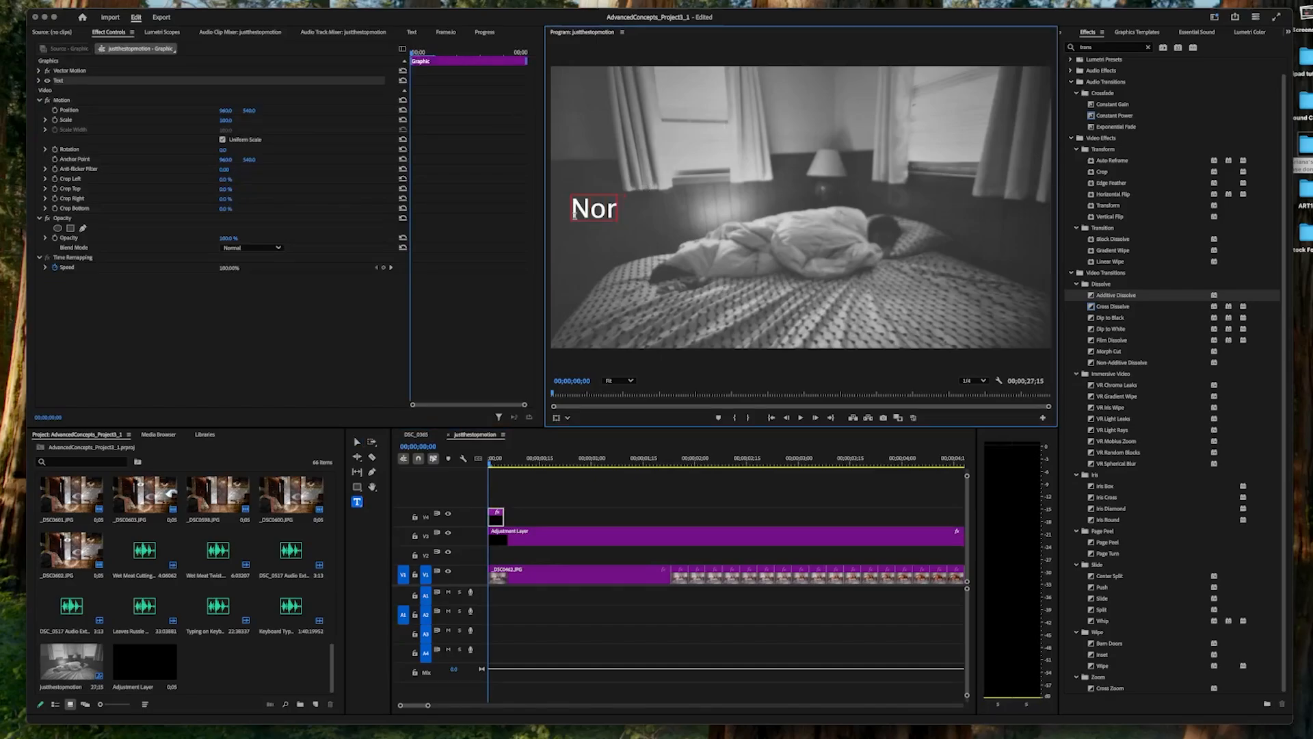
pyautogui.write(' Afraid')
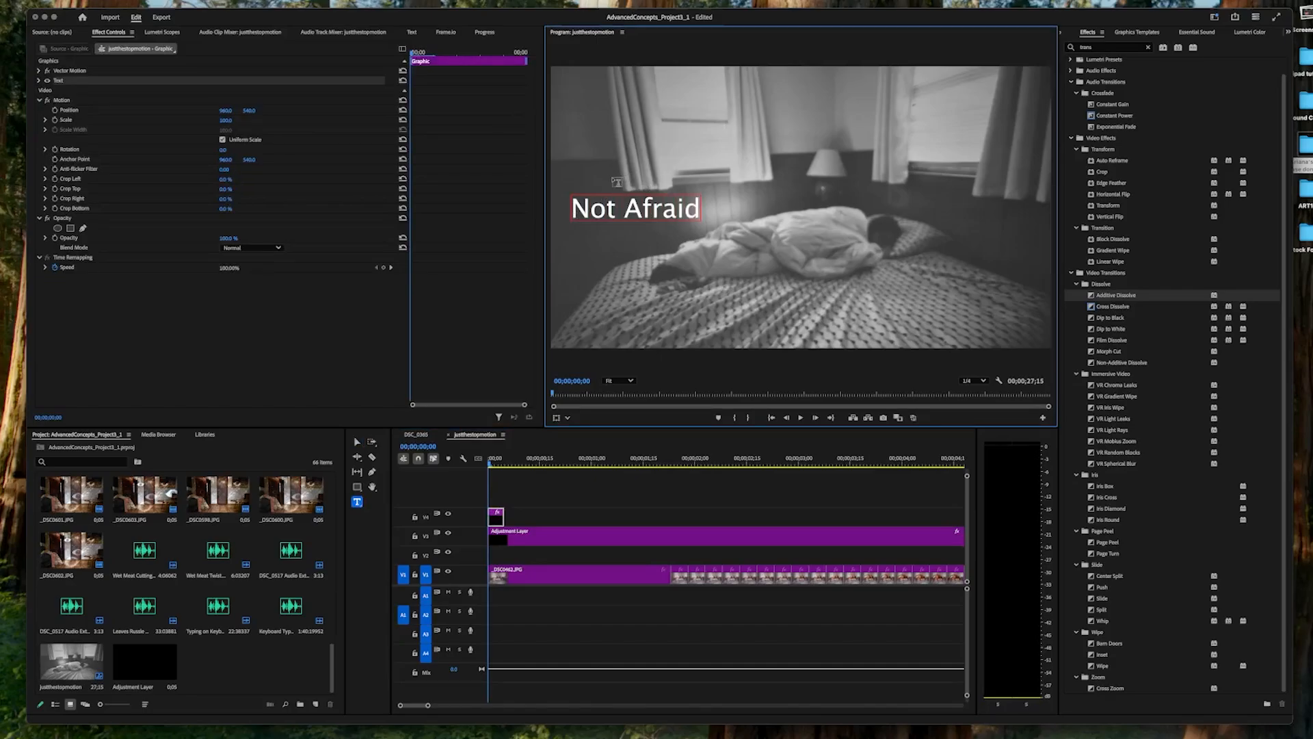
pyautogui.moveTo(573, 210); pyautogui.dragTo(700, 209)
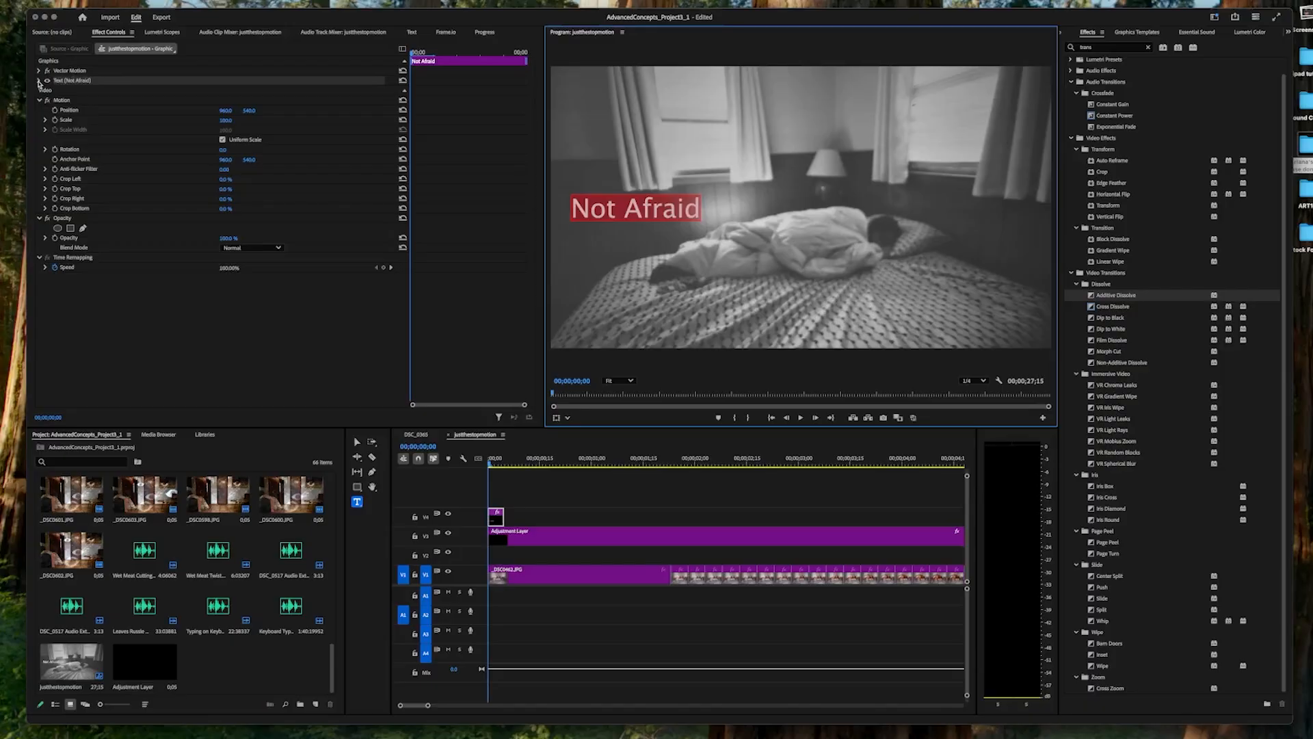
# - Search the title's font list for 'cou', choose Courier Regular, and nudge the title left
pyautogui.click(39, 80)
pyautogui.click(100, 113)
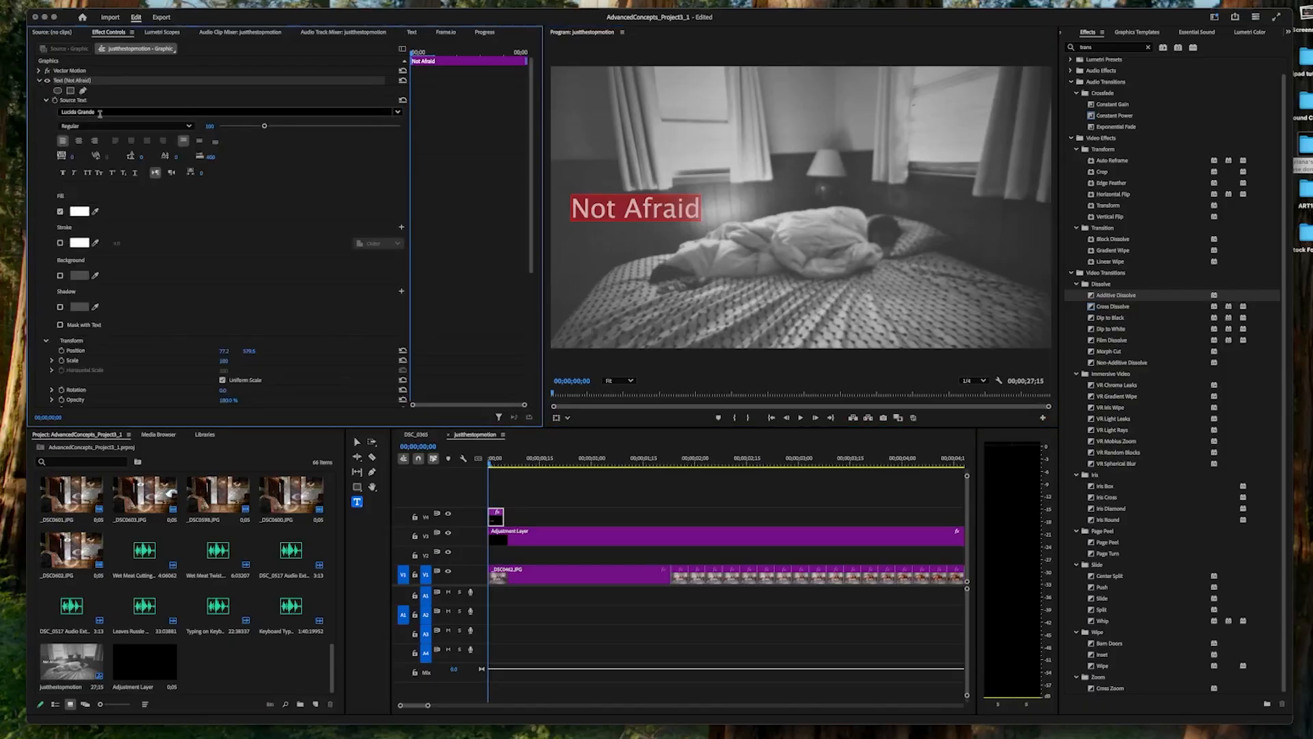
pyautogui.write('c')
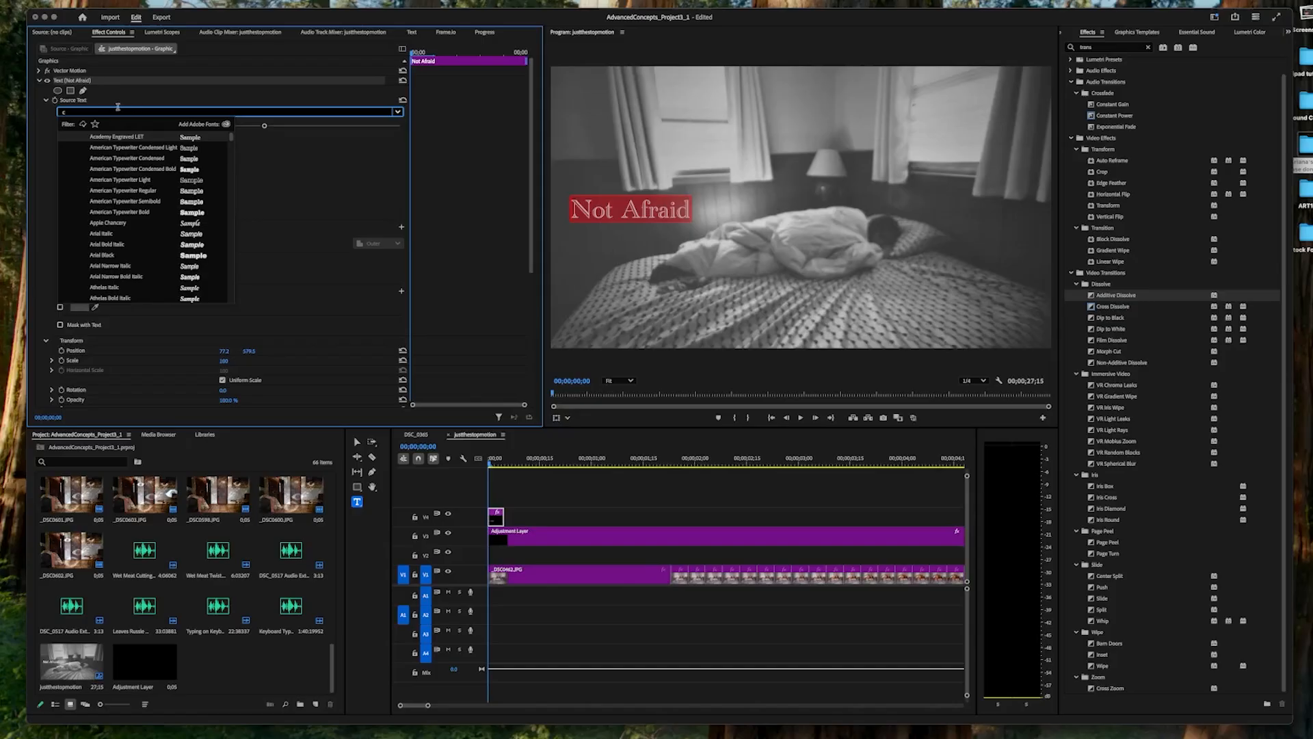
pyautogui.press('Escape')
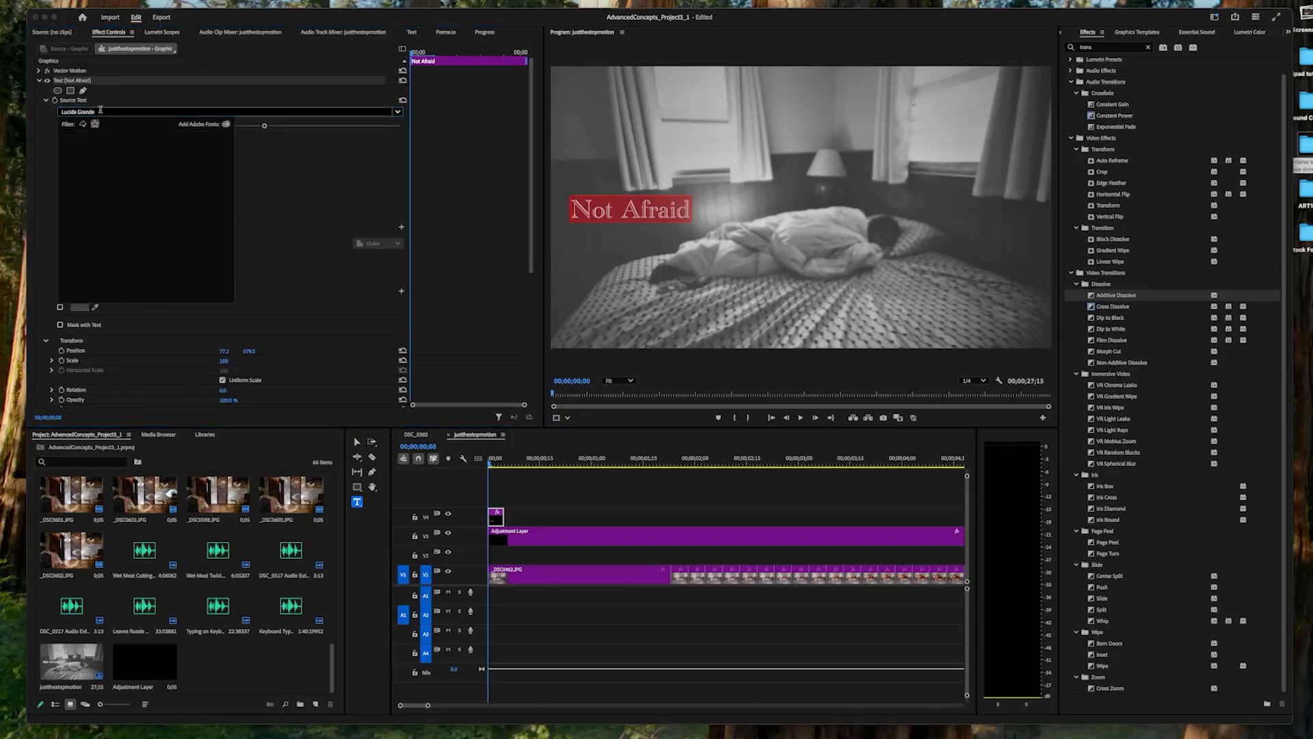
pyautogui.click(101, 111)
pyautogui.write('co')
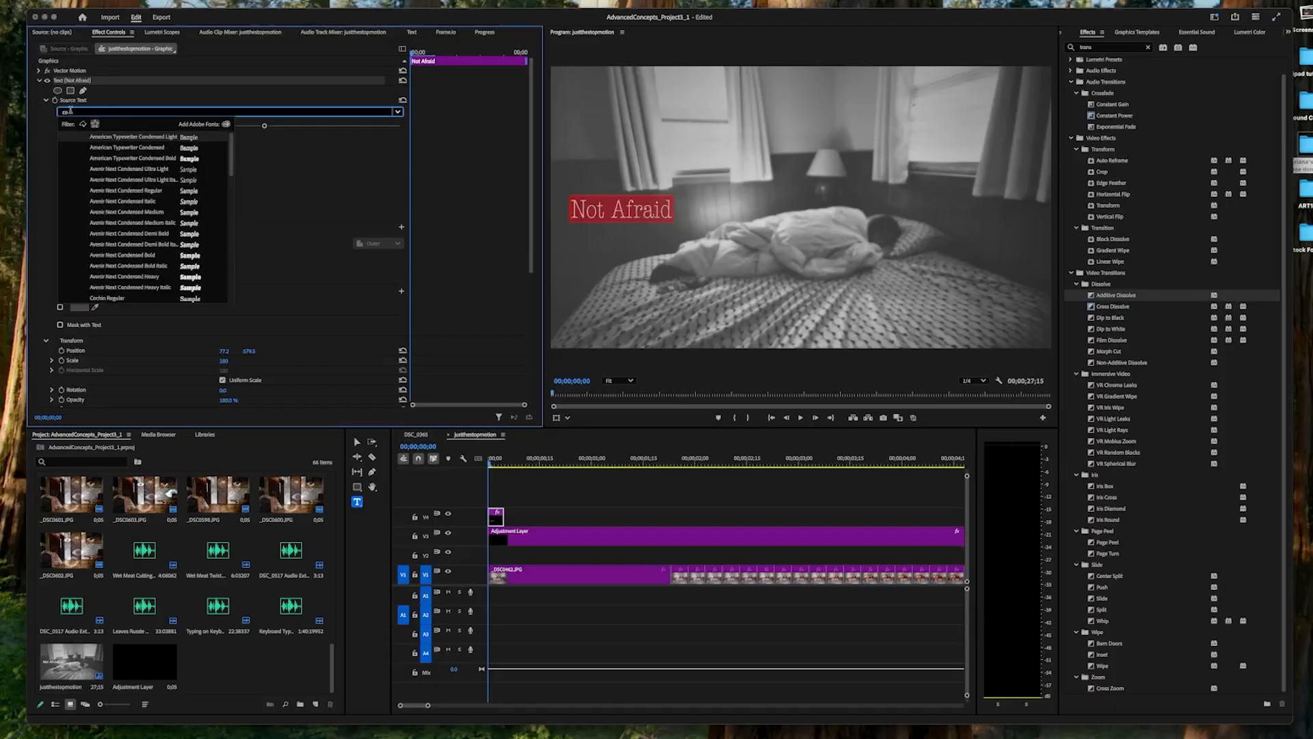
pyautogui.write('u')
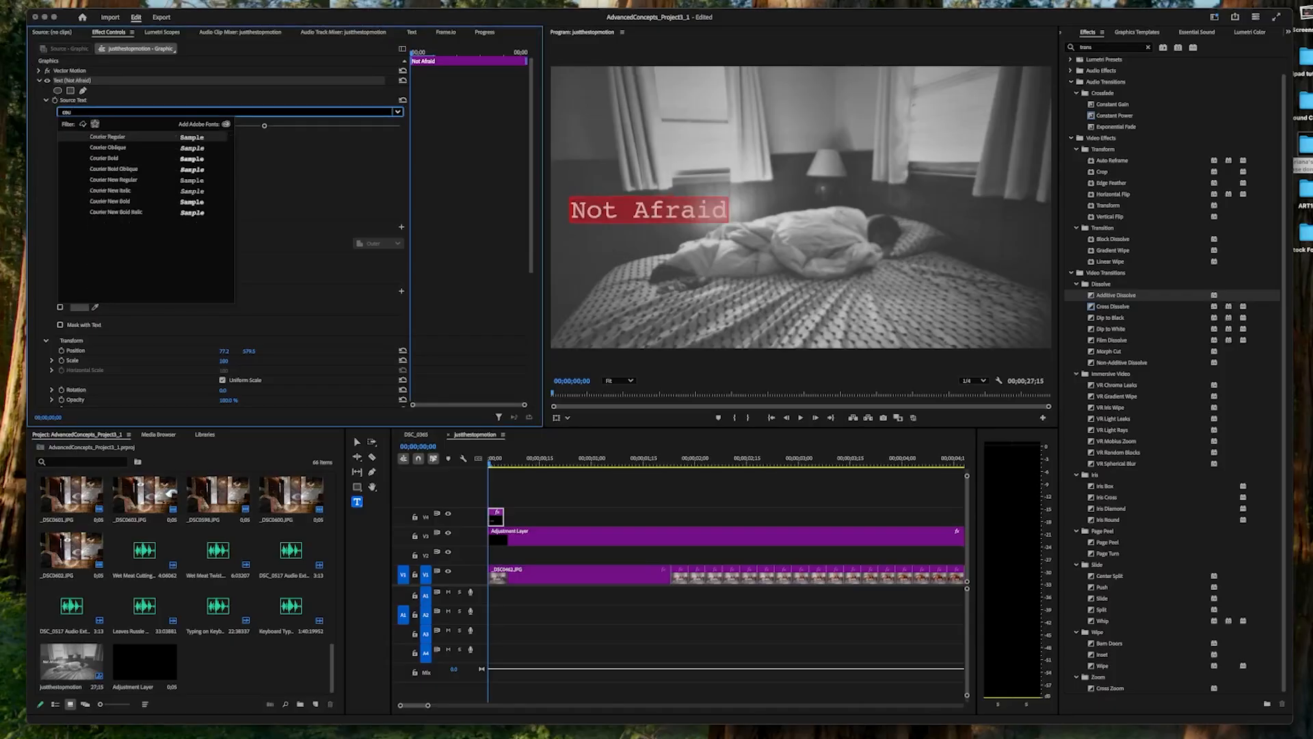
pyautogui.click(302, 175)
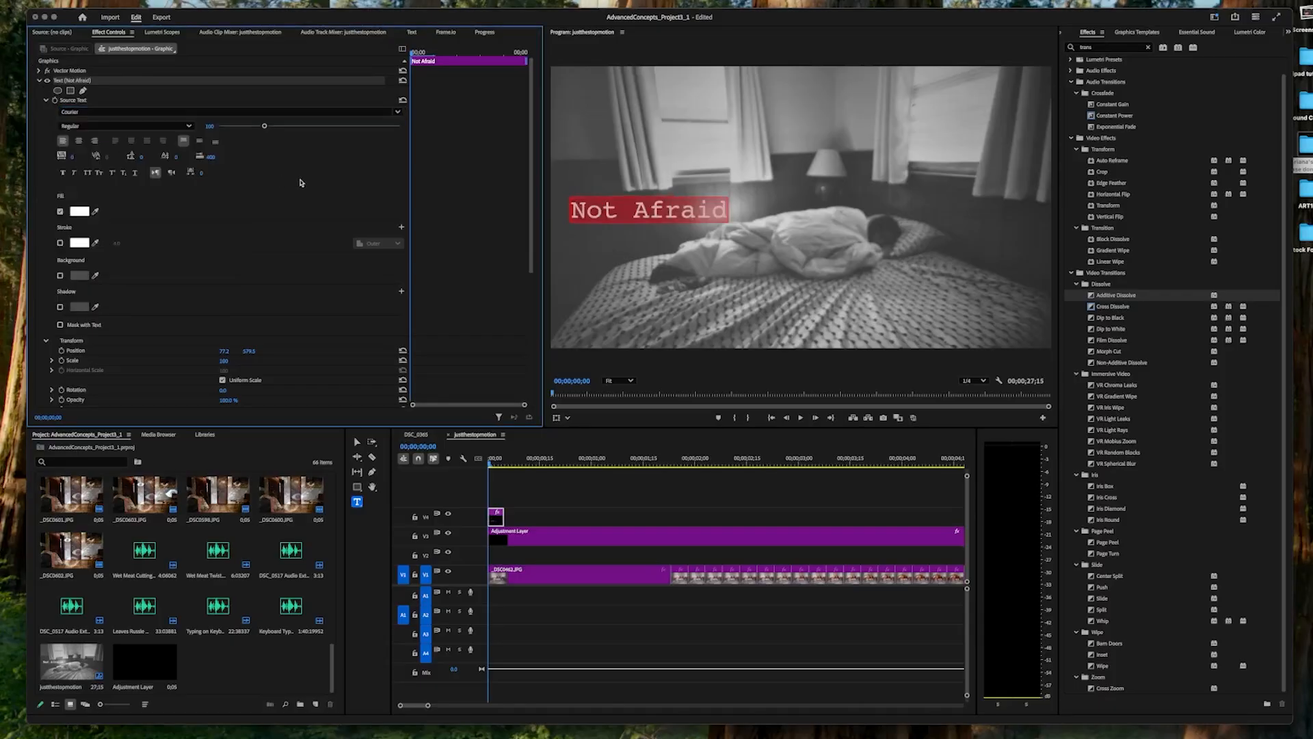
pyautogui.scroll(-1, 231, 195)
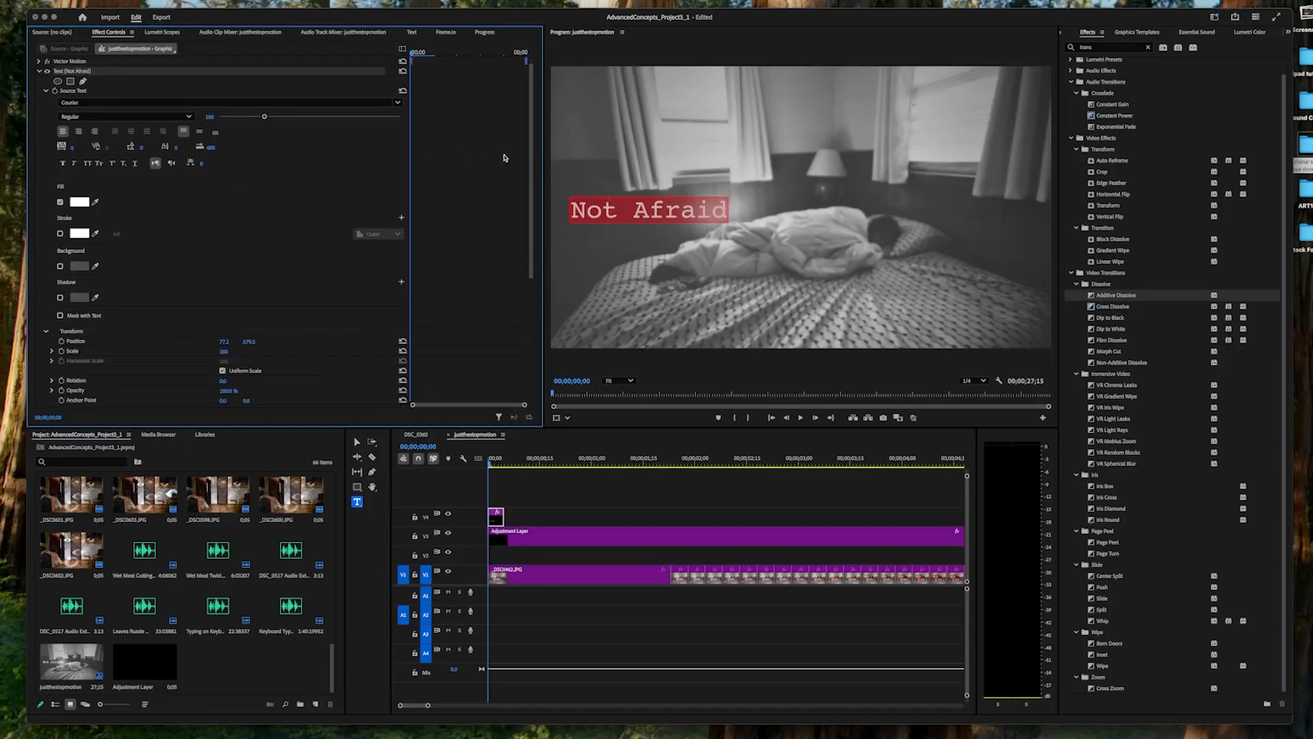
pyautogui.press('Escape')
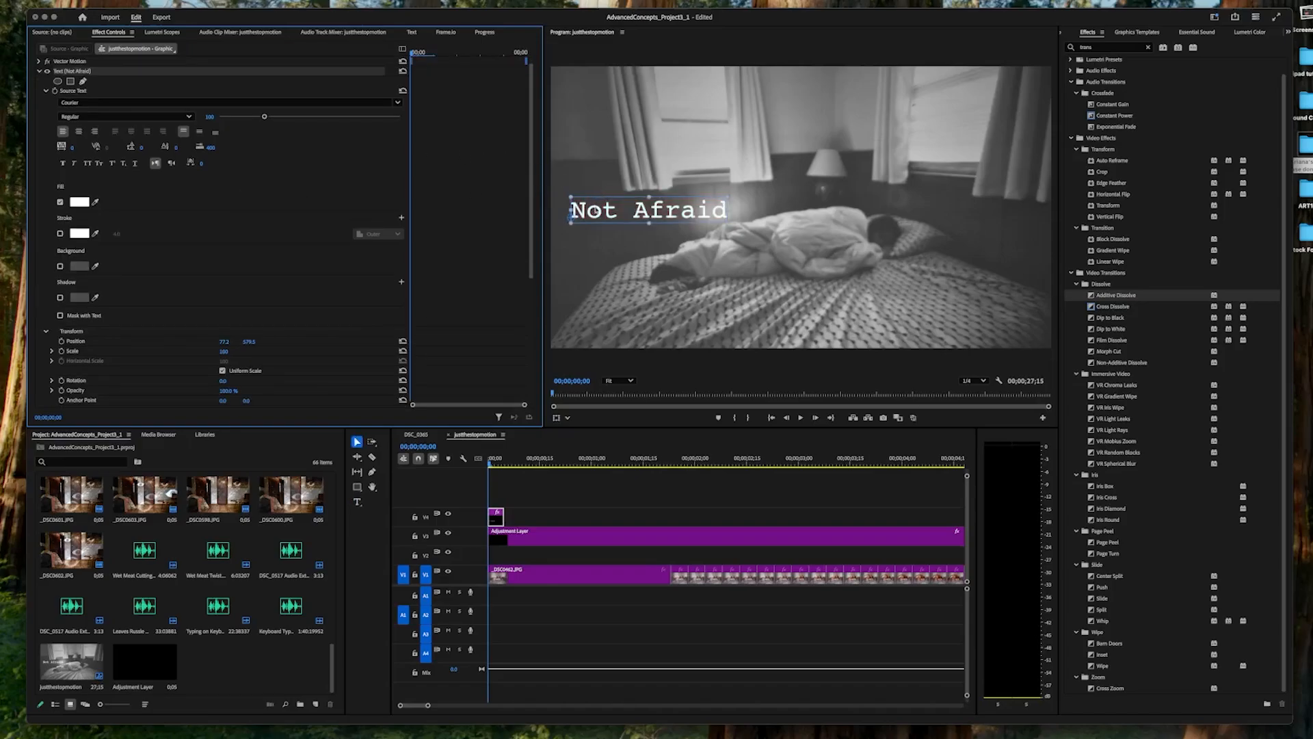
pyautogui.moveTo(592, 210); pyautogui.dragTo(583, 211)
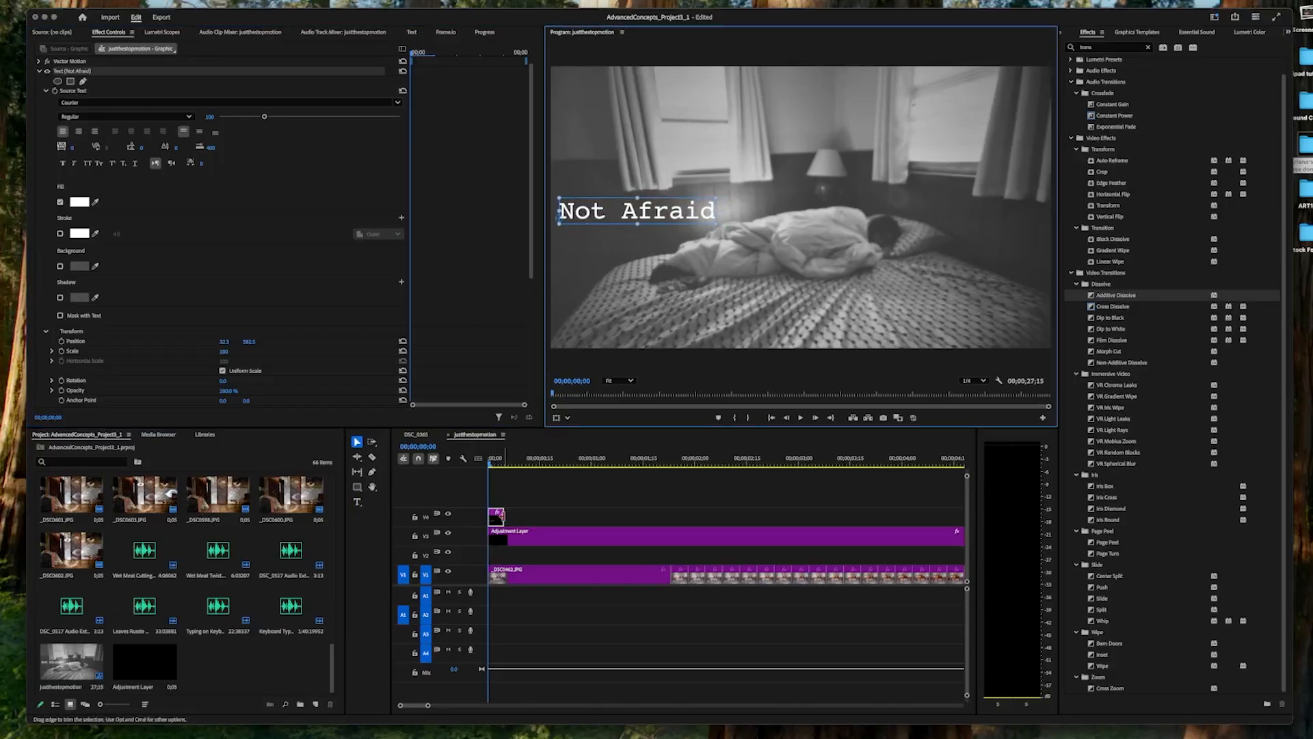
# - Extend the Not Afraid clip, start it a few frames later, preview it, and clear the Effects search
pyautogui.moveTo(504, 516); pyautogui.dragTo(652, 518)
pyautogui.moveTo(574, 523); pyautogui.dragTo(583, 523)
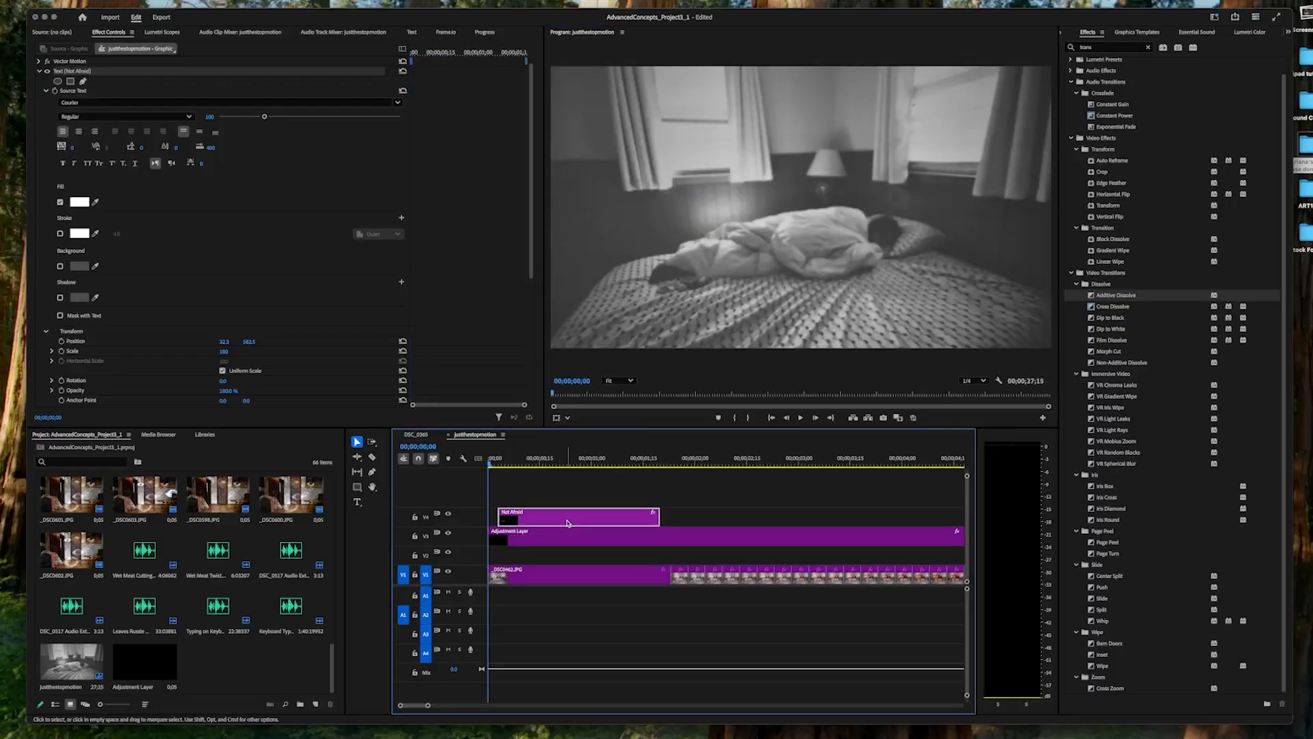
pyautogui.press('space')
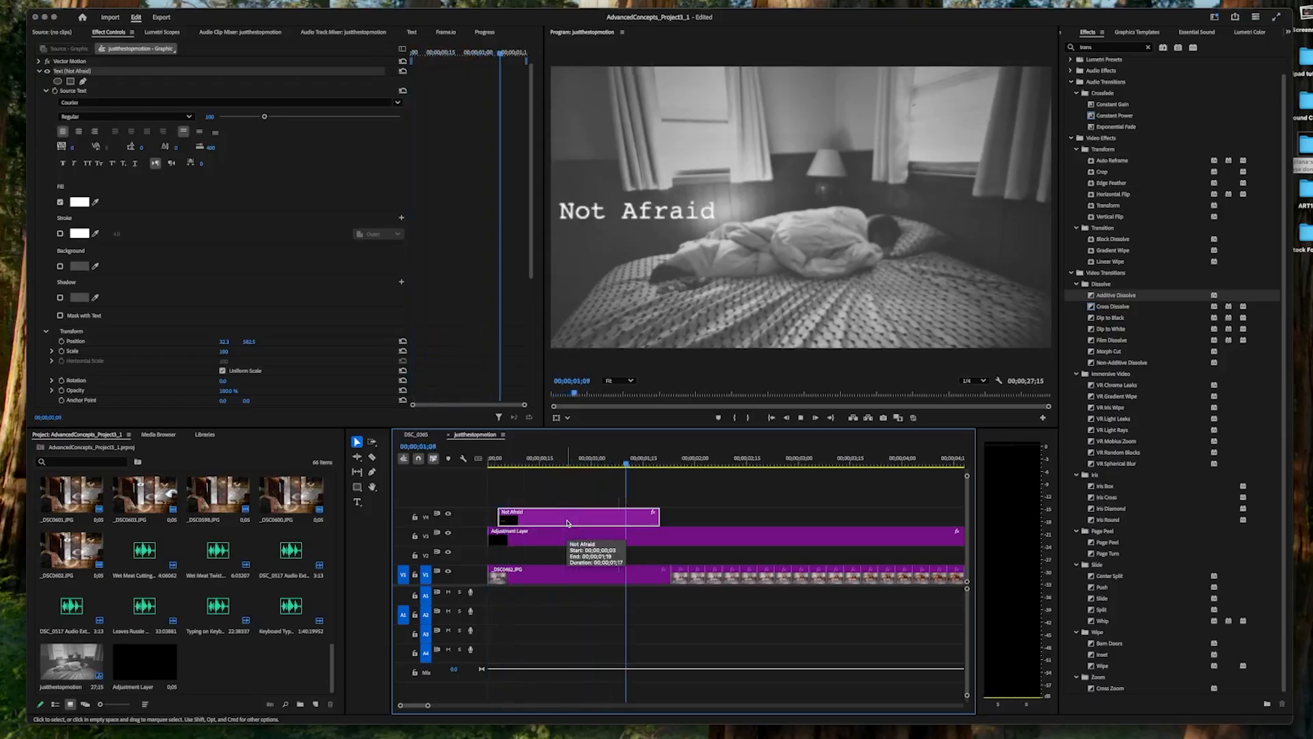
pyautogui.press('space')
pyautogui.moveTo(636, 464); pyautogui.dragTo(497, 479)
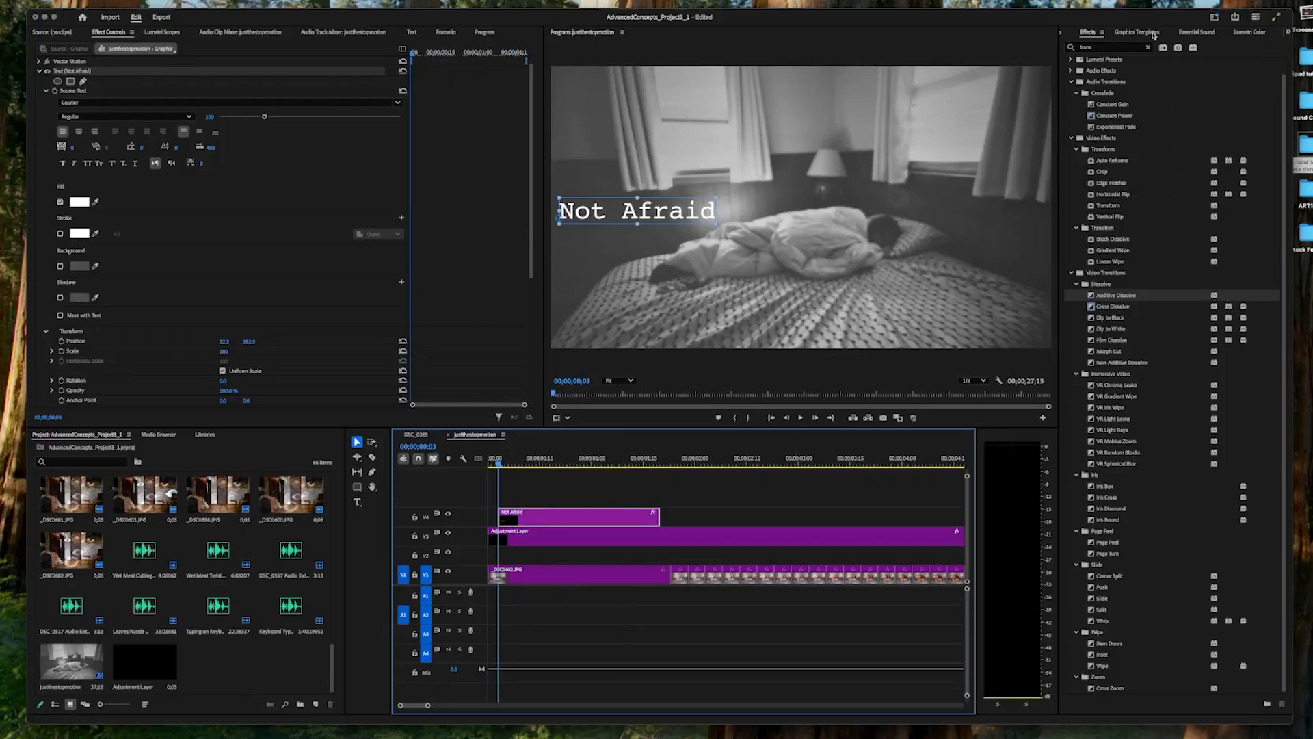
pyautogui.click(1149, 47)
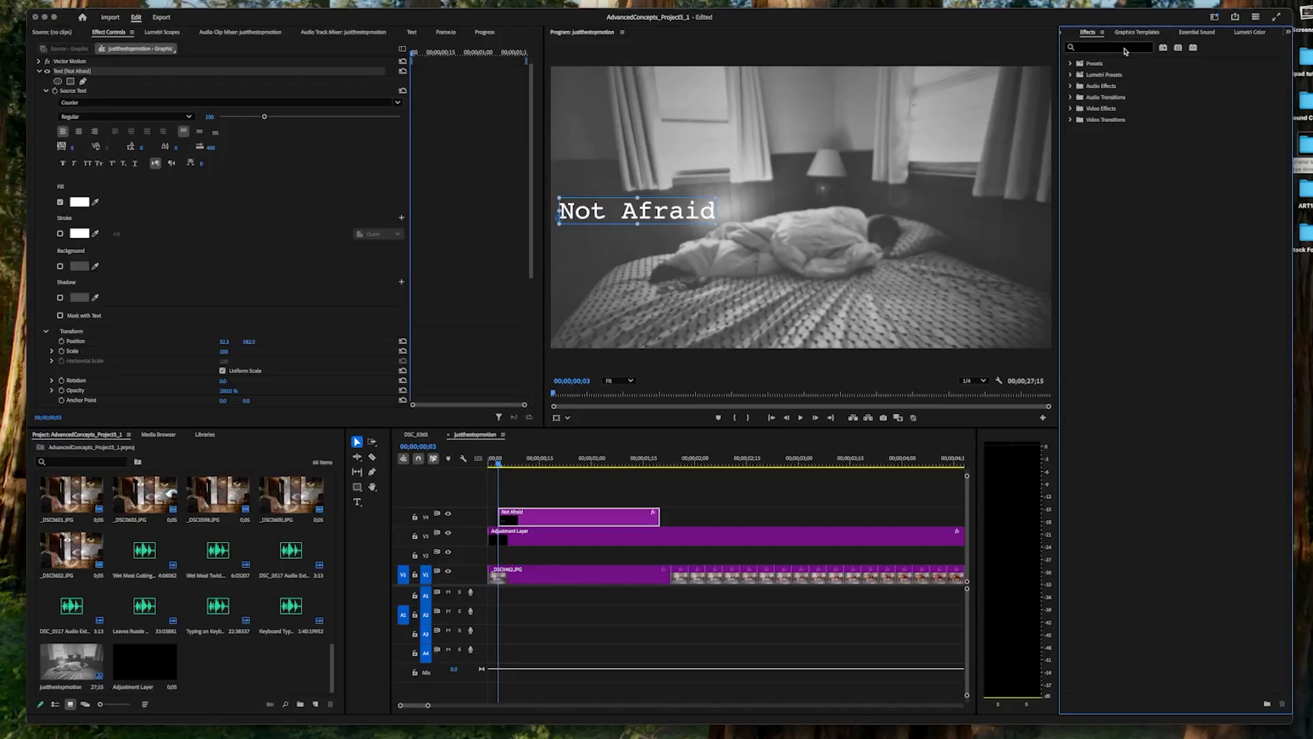
# - Search Effects for 'lin' and apply Linear Wipe to the Not Afraid title clip
pyautogui.click(1125, 50)
pyautogui.write('lin')
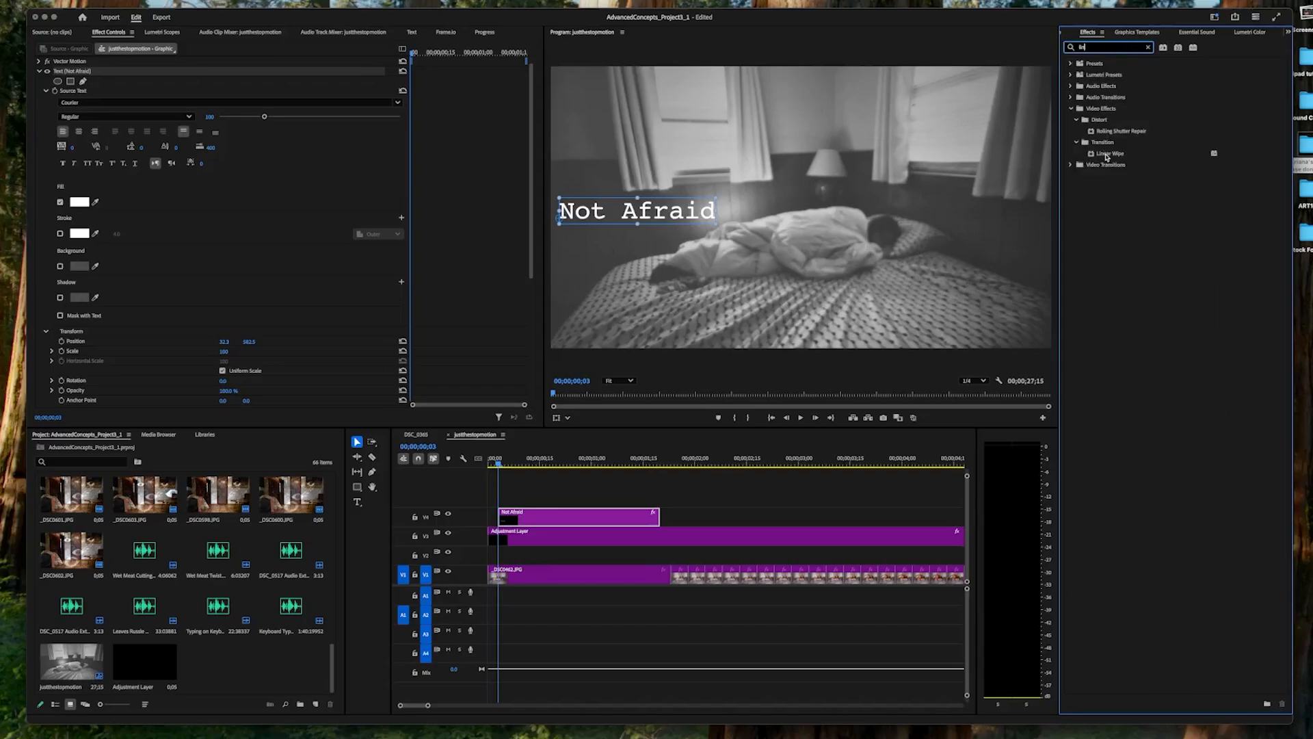
pyautogui.moveTo(1104, 155); pyautogui.dragTo(572, 523)
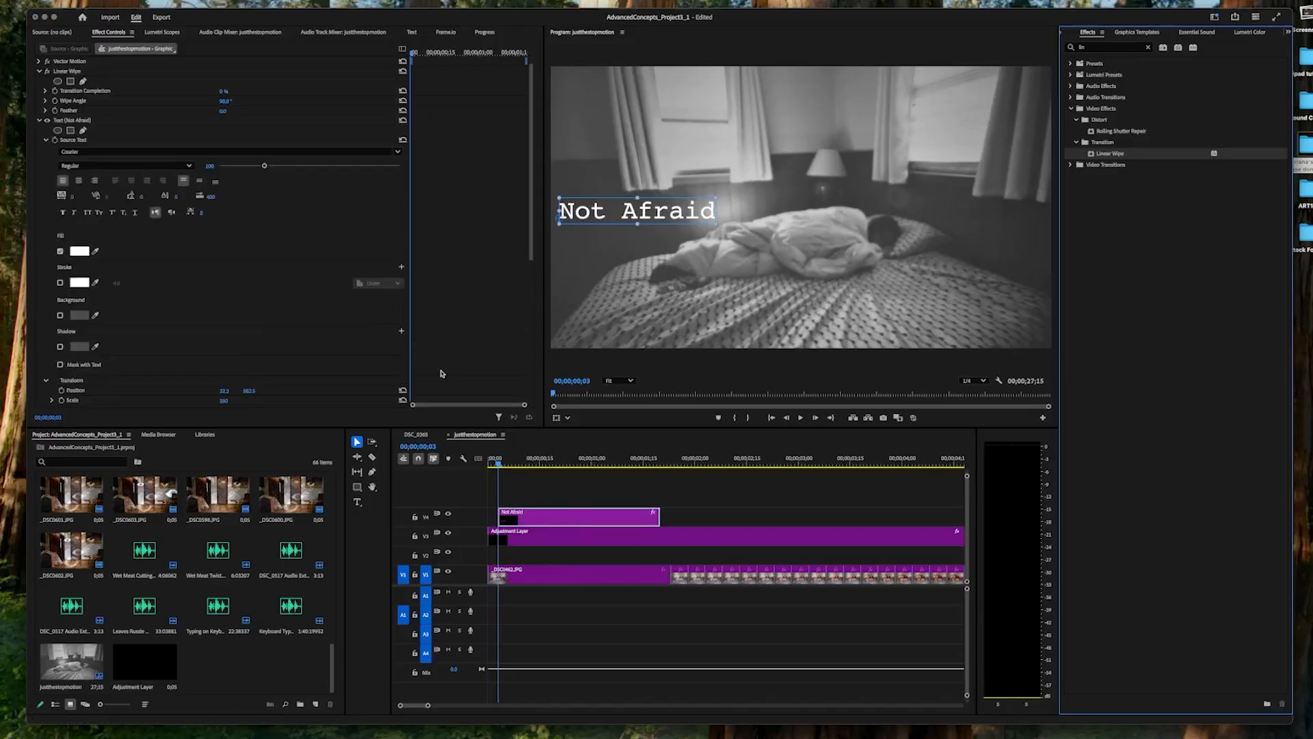
# - Keyframe Linear Wipe's Transition Completion so the title starts fully wiped out, then preview
pyautogui.click(55, 91)
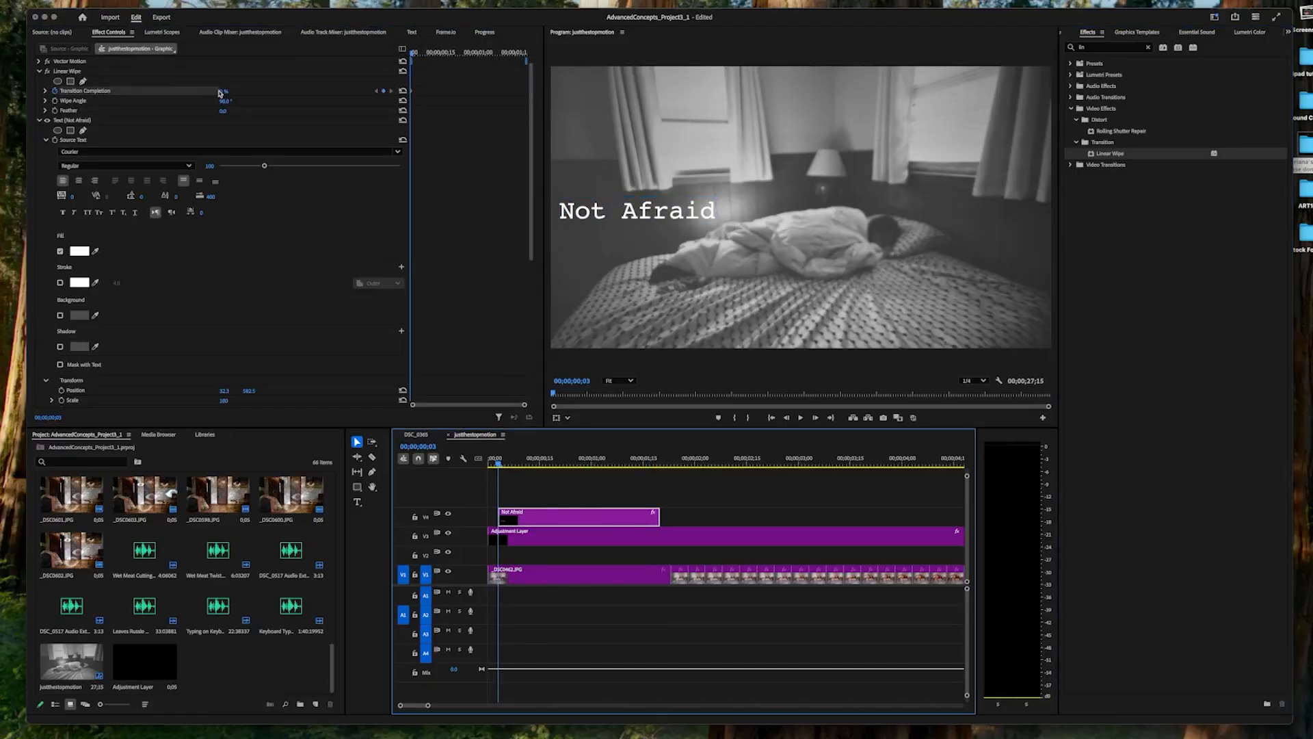
pyautogui.moveTo(222, 93); pyautogui.dragTo(266, 94)
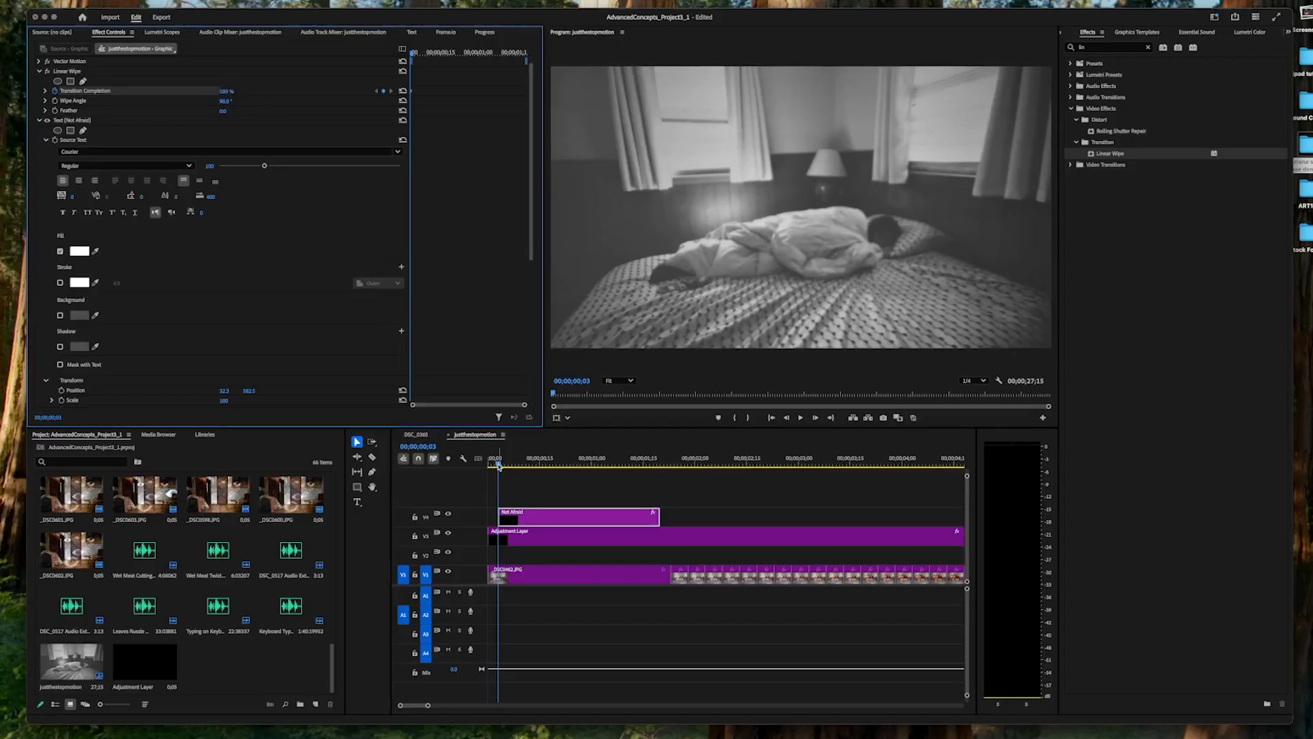
pyautogui.moveTo(499, 465); pyautogui.dragTo(661, 471)
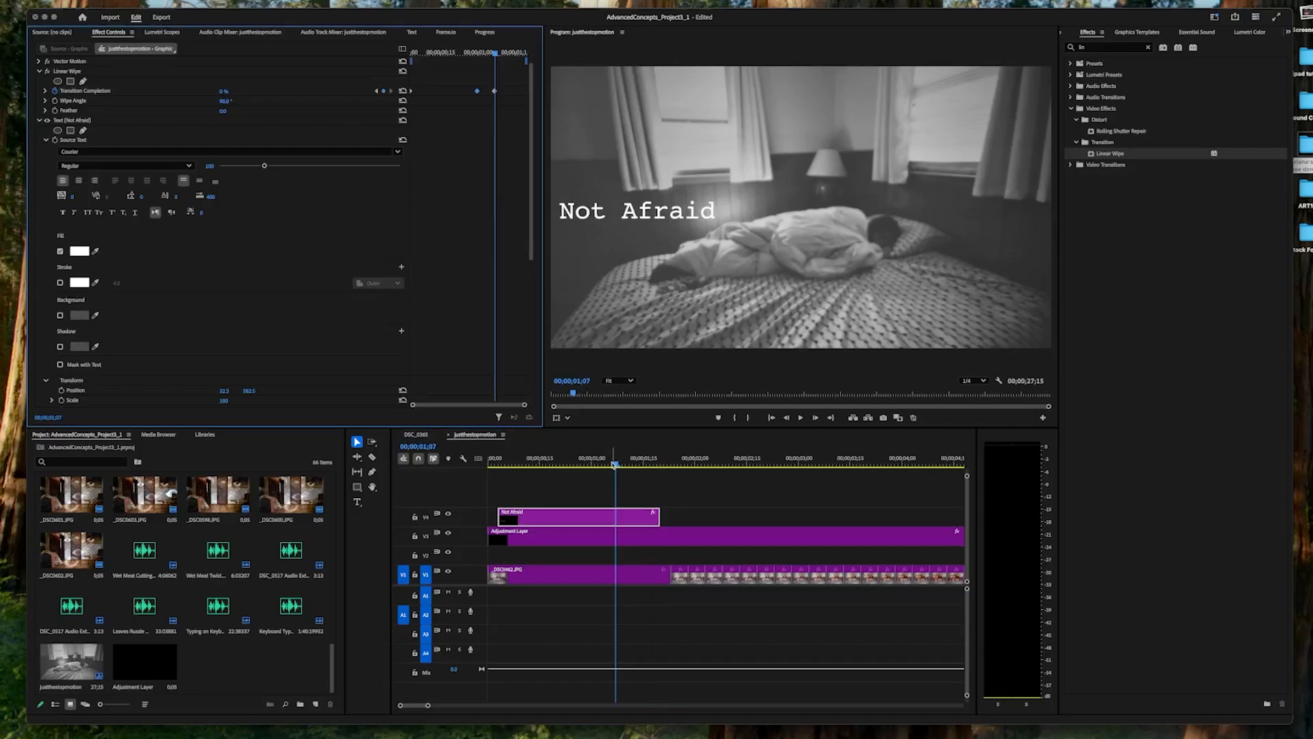
pyautogui.moveTo(615, 464); pyautogui.dragTo(494, 464)
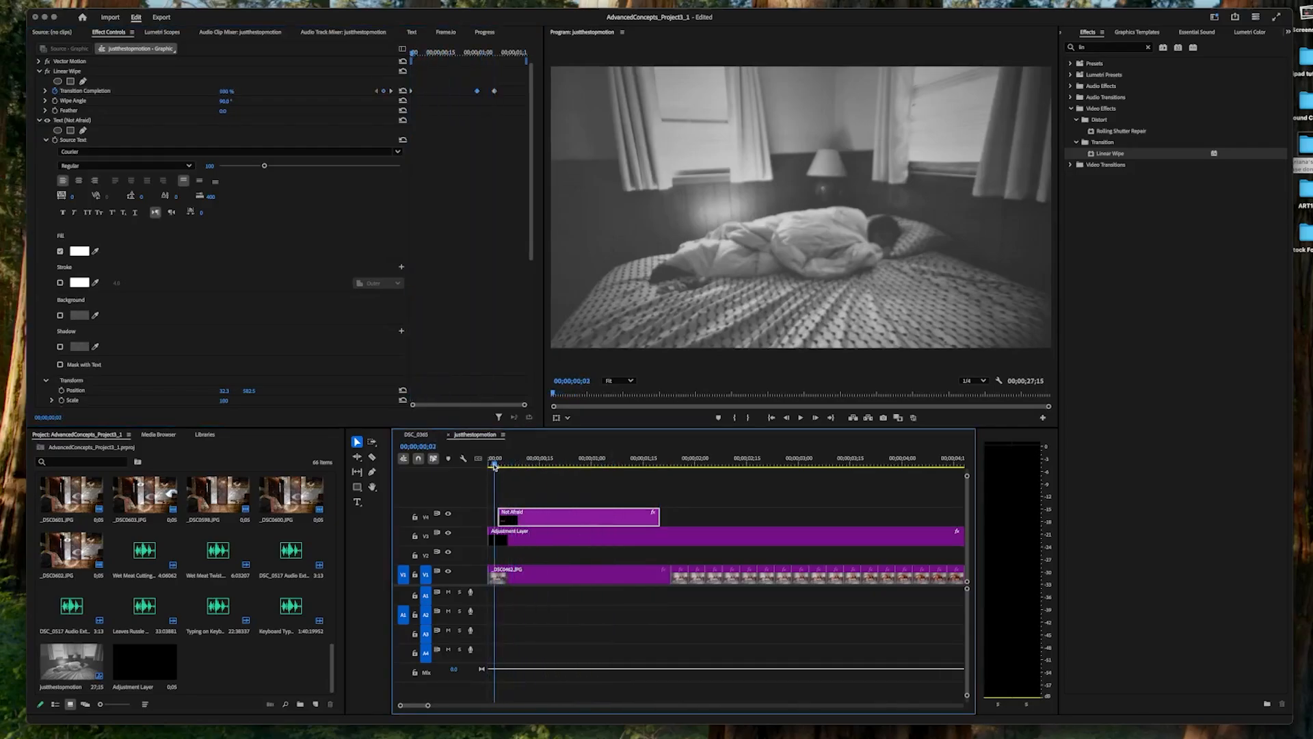
pyautogui.press('space')
pyautogui.press('space')
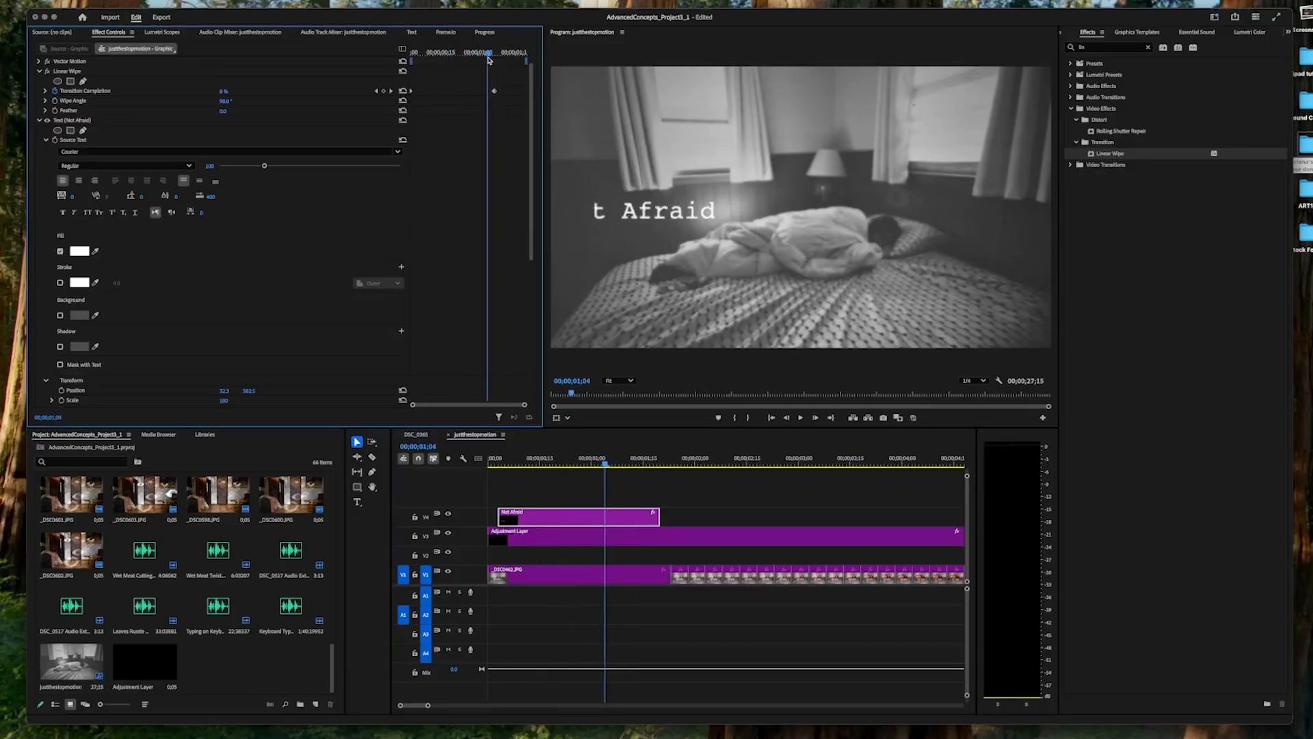
# - Set the Wipe Angle to -90 and preview the title wiping in from the start
pyautogui.moveTo(487, 54); pyautogui.dragTo(492, 54)
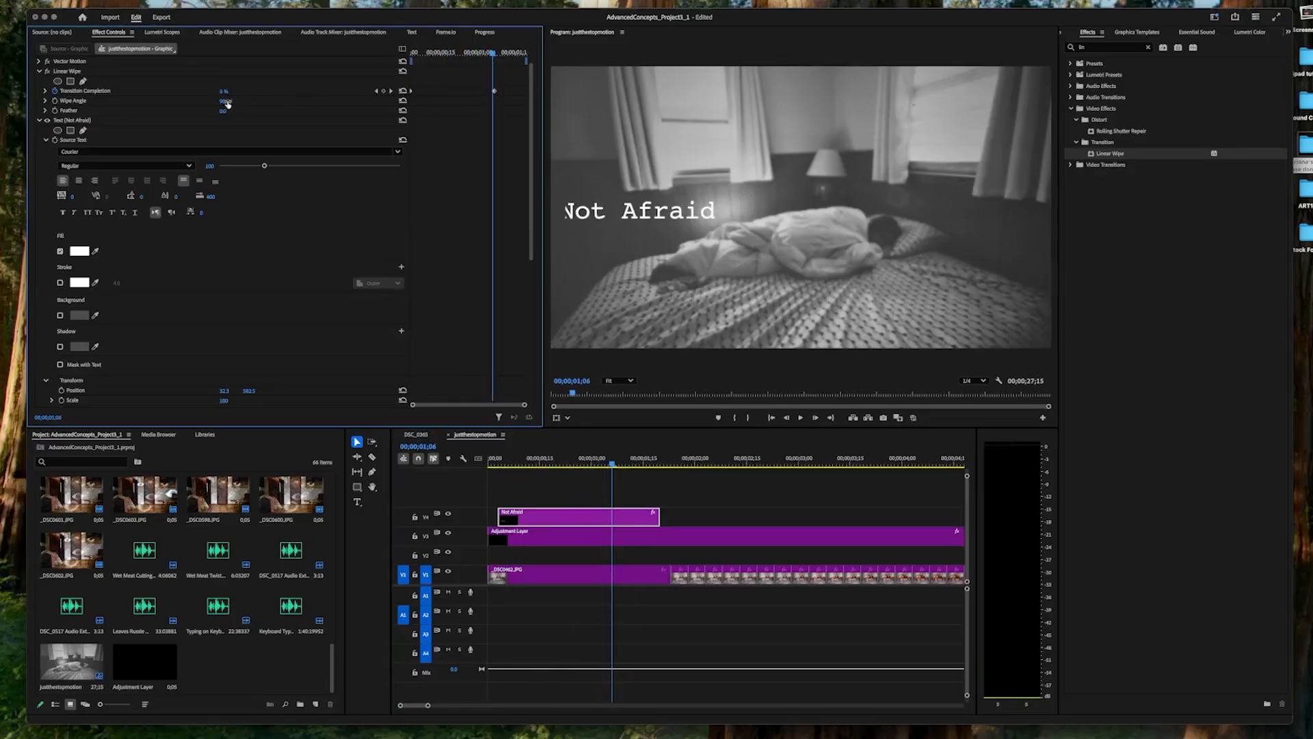
pyautogui.click(225, 102)
pyautogui.write('-90')
pyautogui.press('Return')
pyautogui.click(490, 467)
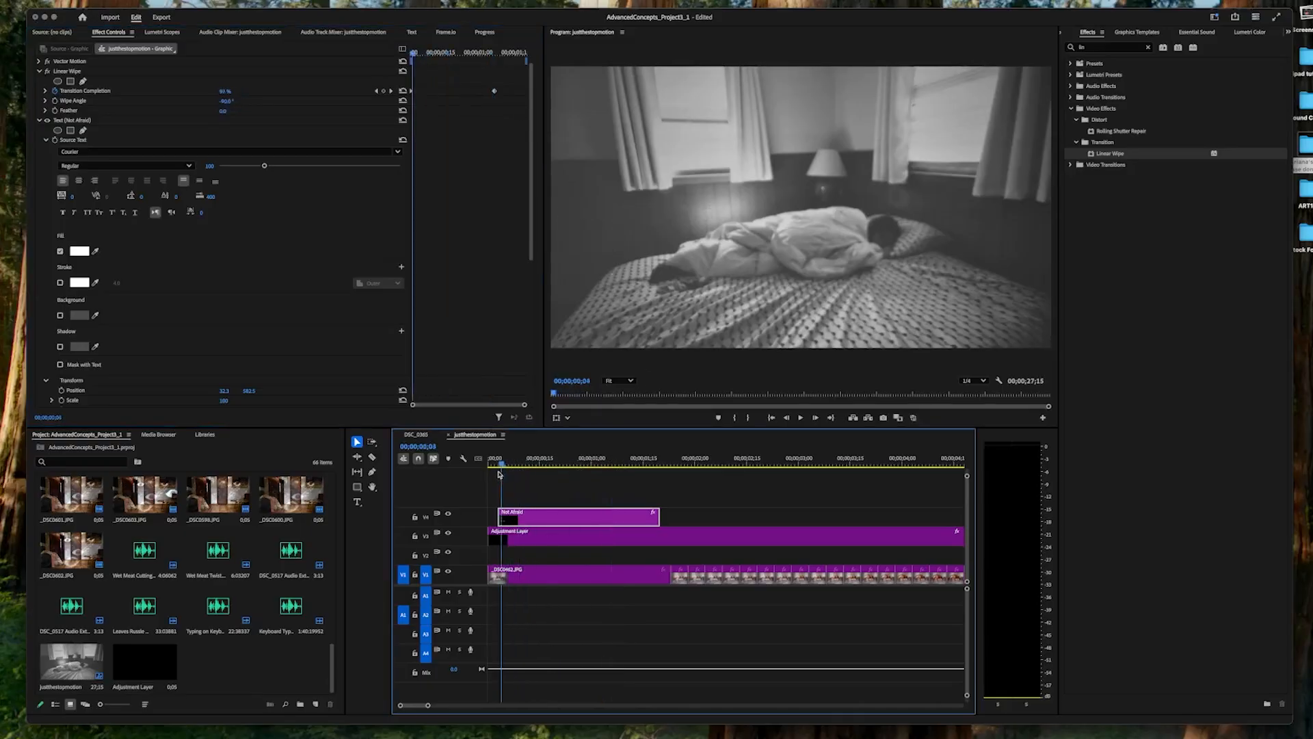
pyautogui.press('space')
pyautogui.press('space')
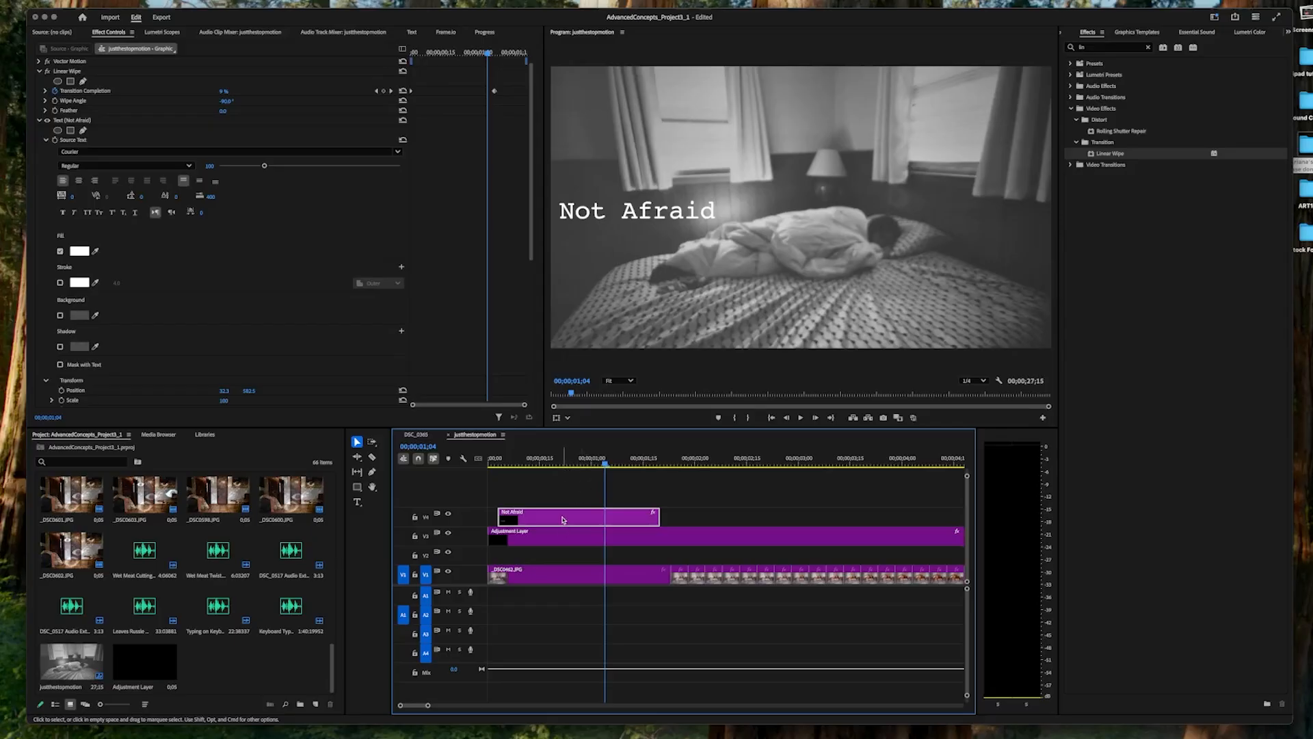
# - Nest the Not Afraid clip on V4 as a sequence named 'type' and select it
pyautogui.rightClick(563, 520)
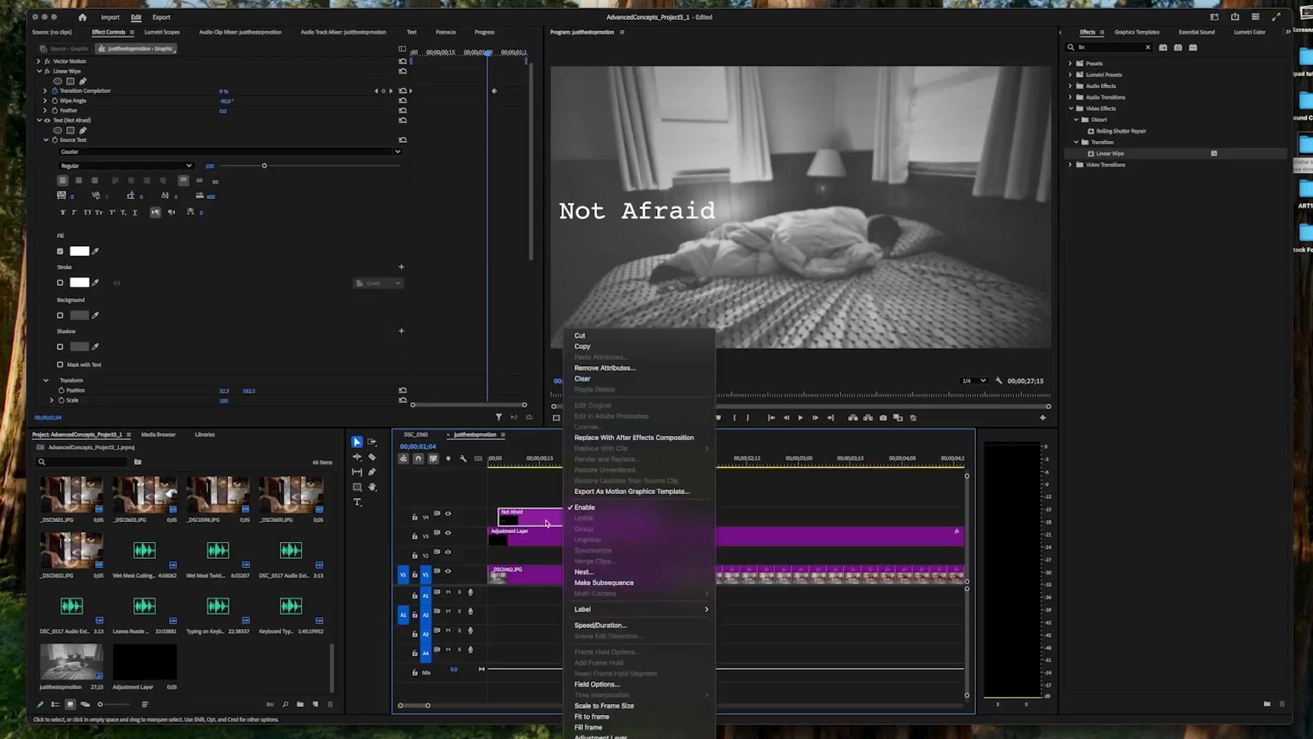
pyautogui.click(599, 572)
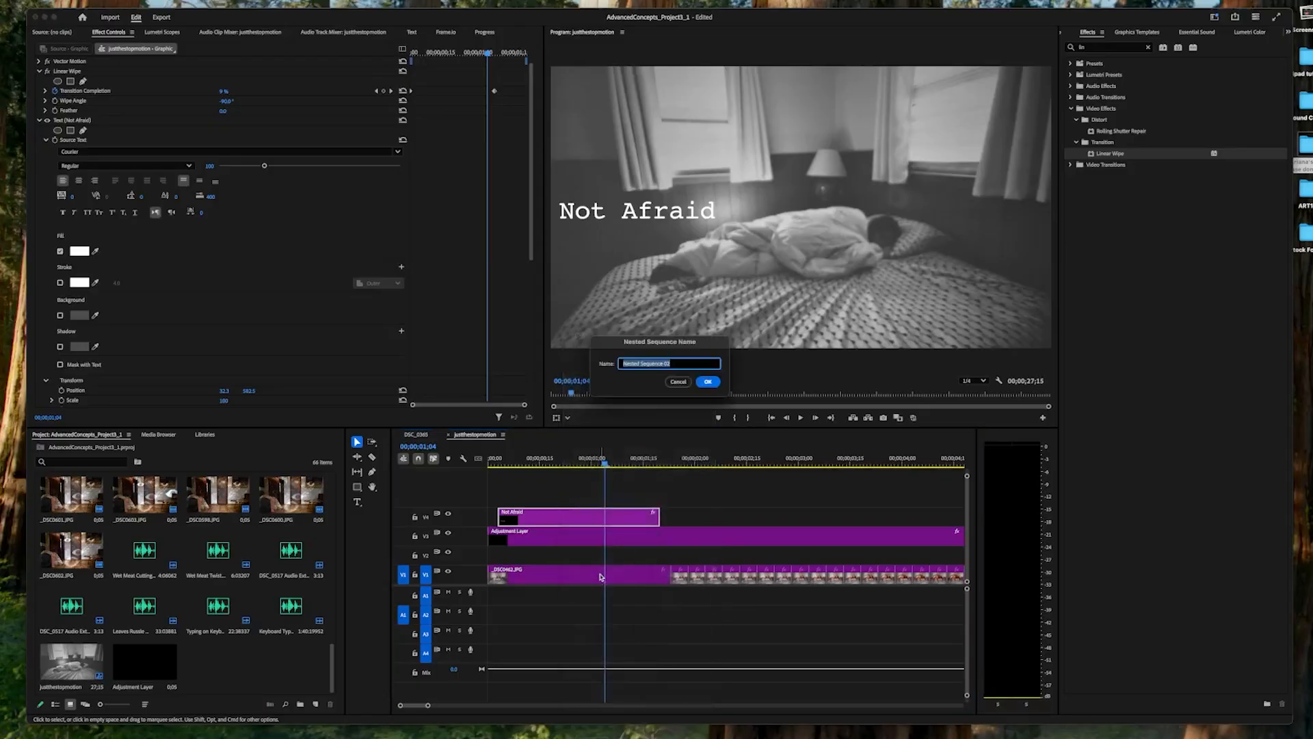
pyautogui.write('type')
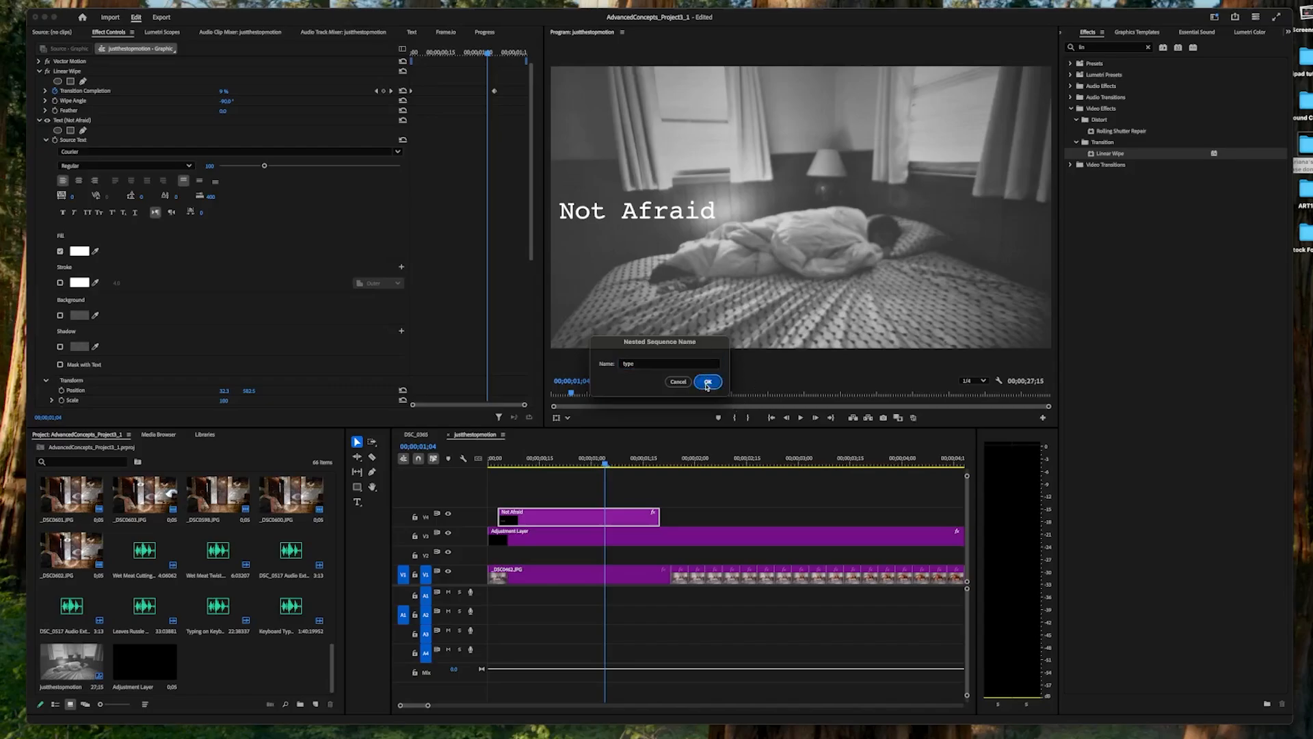
pyautogui.click(708, 381)
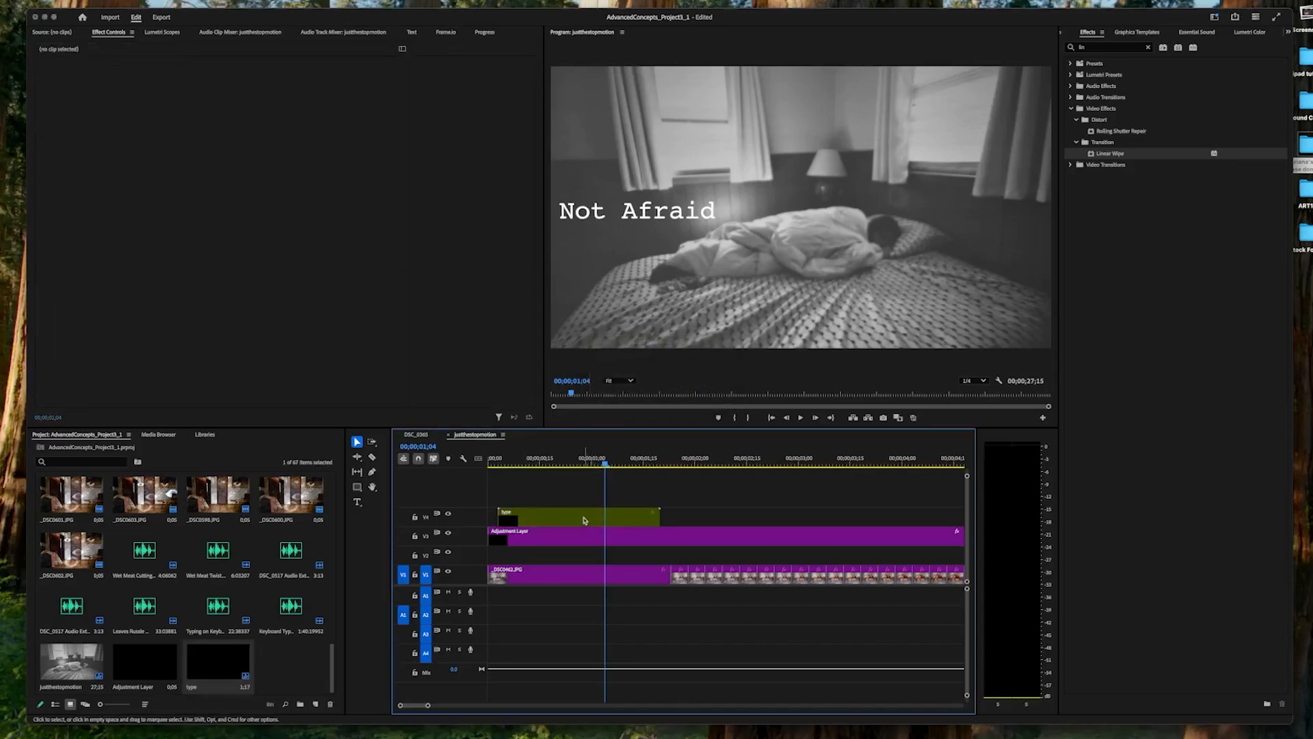
pyautogui.click(585, 521)
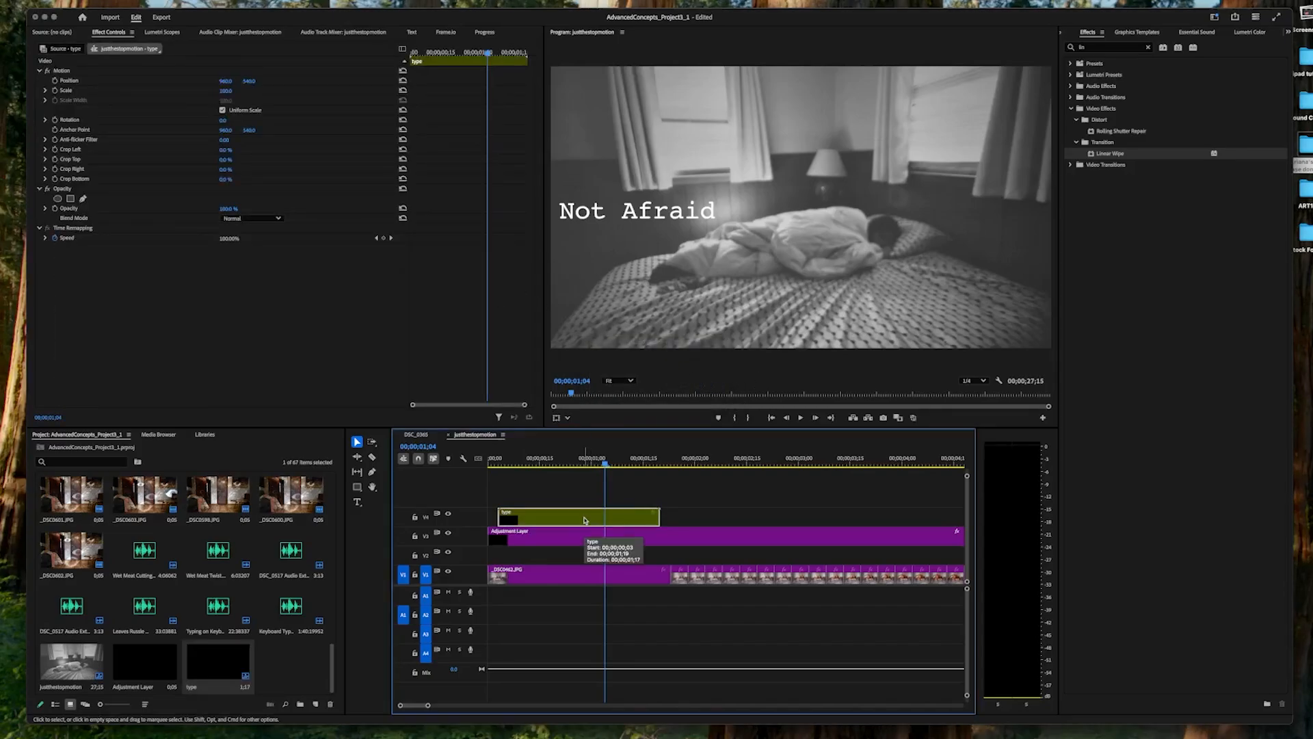
# - Set the type clip's speed to 50% and preview it from the sequence start
pyautogui.rightClick(541, 522)
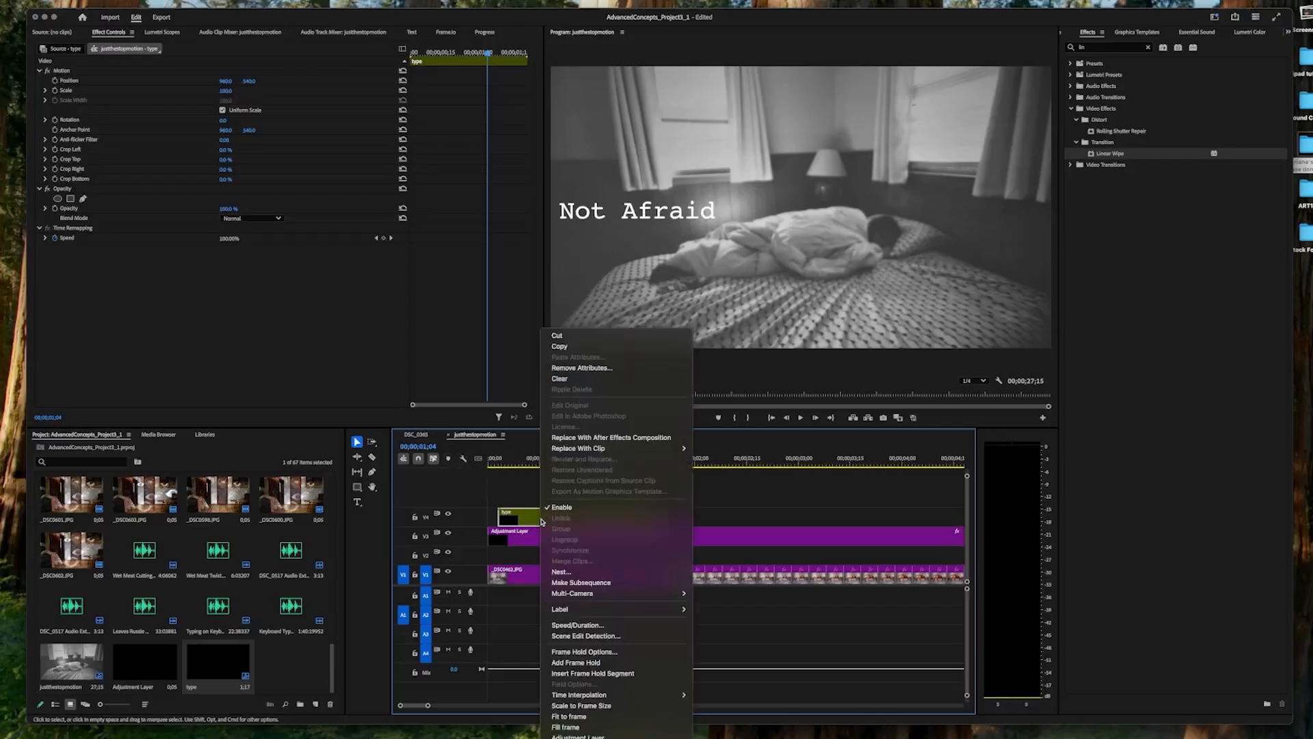
pyautogui.click(621, 626)
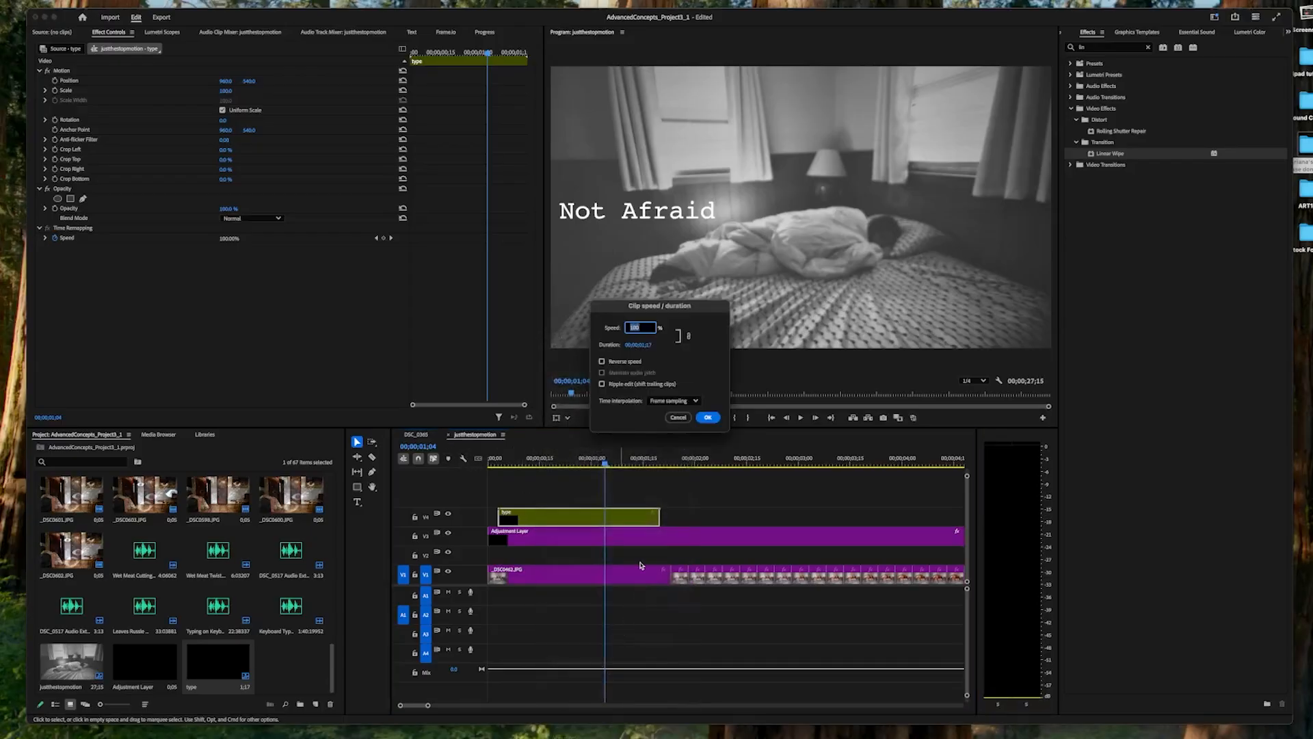
pyautogui.write('50')
pyautogui.press('Return')
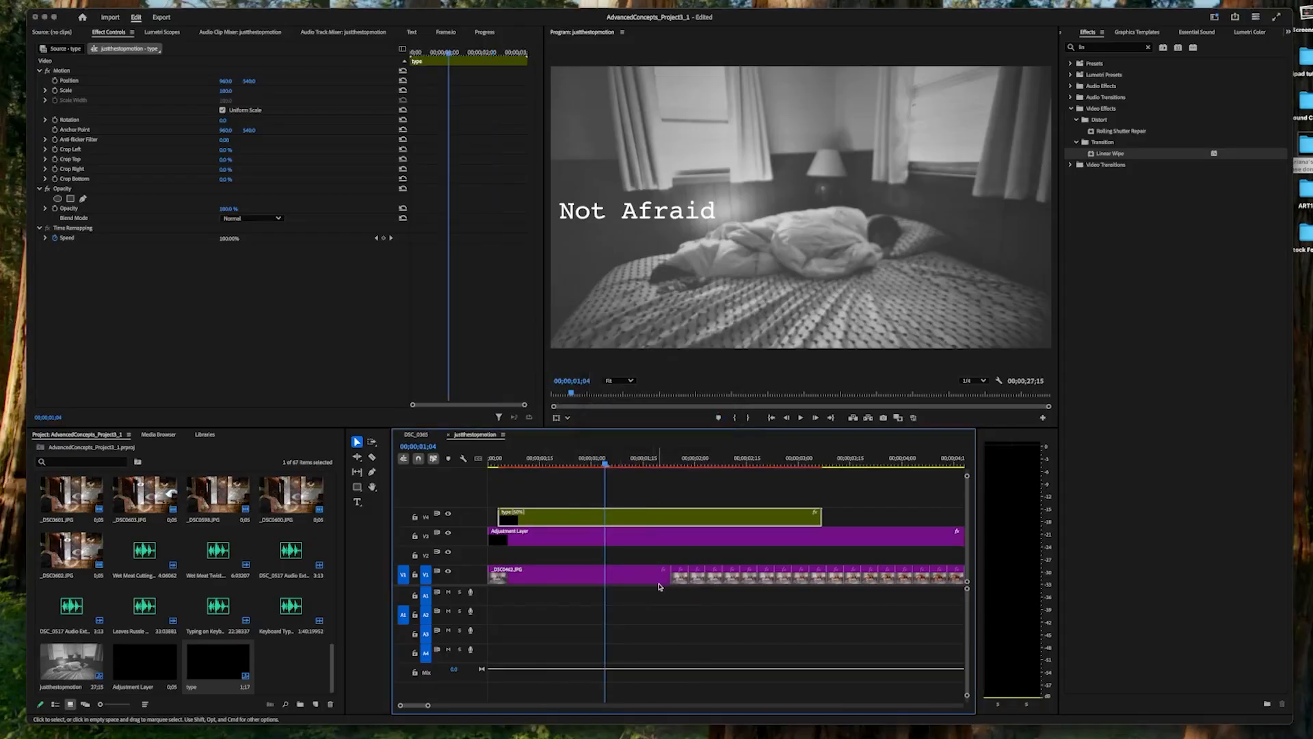
pyautogui.moveTo(604, 463); pyautogui.dragTo(488, 466)
pyautogui.press('space')
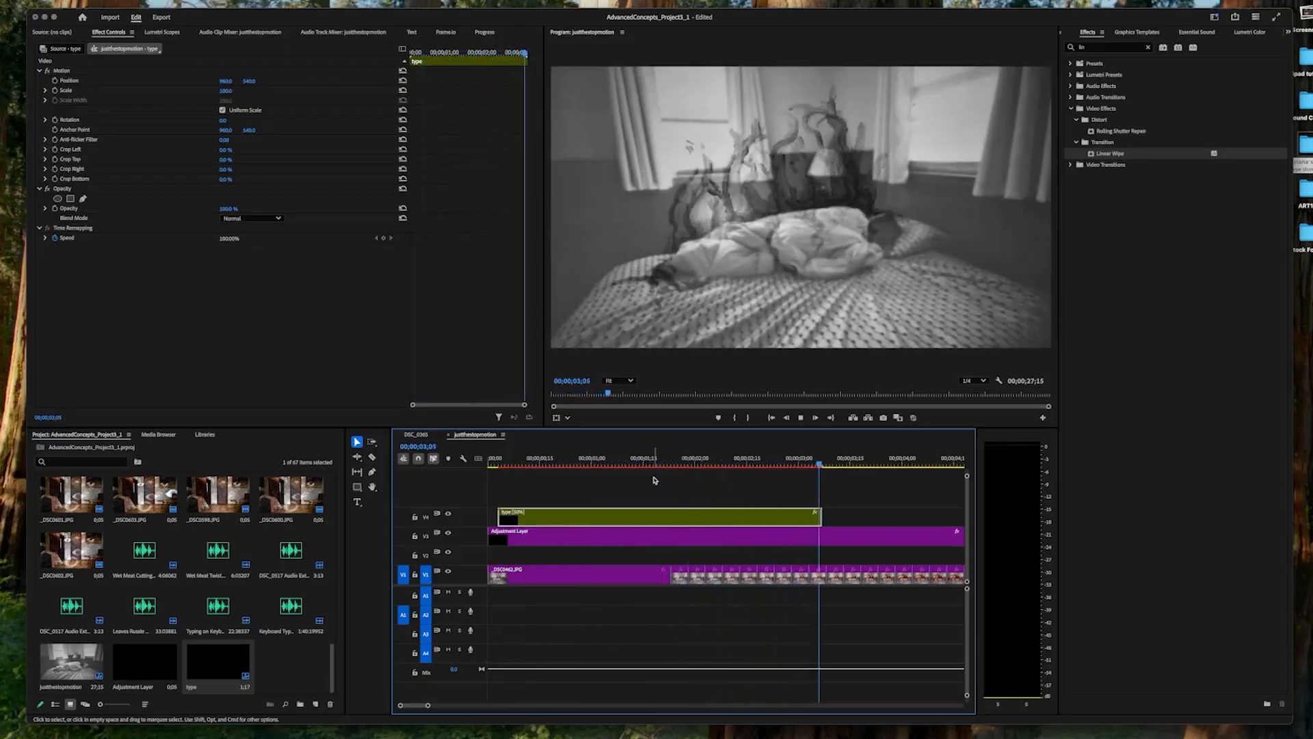
pyautogui.press('space')
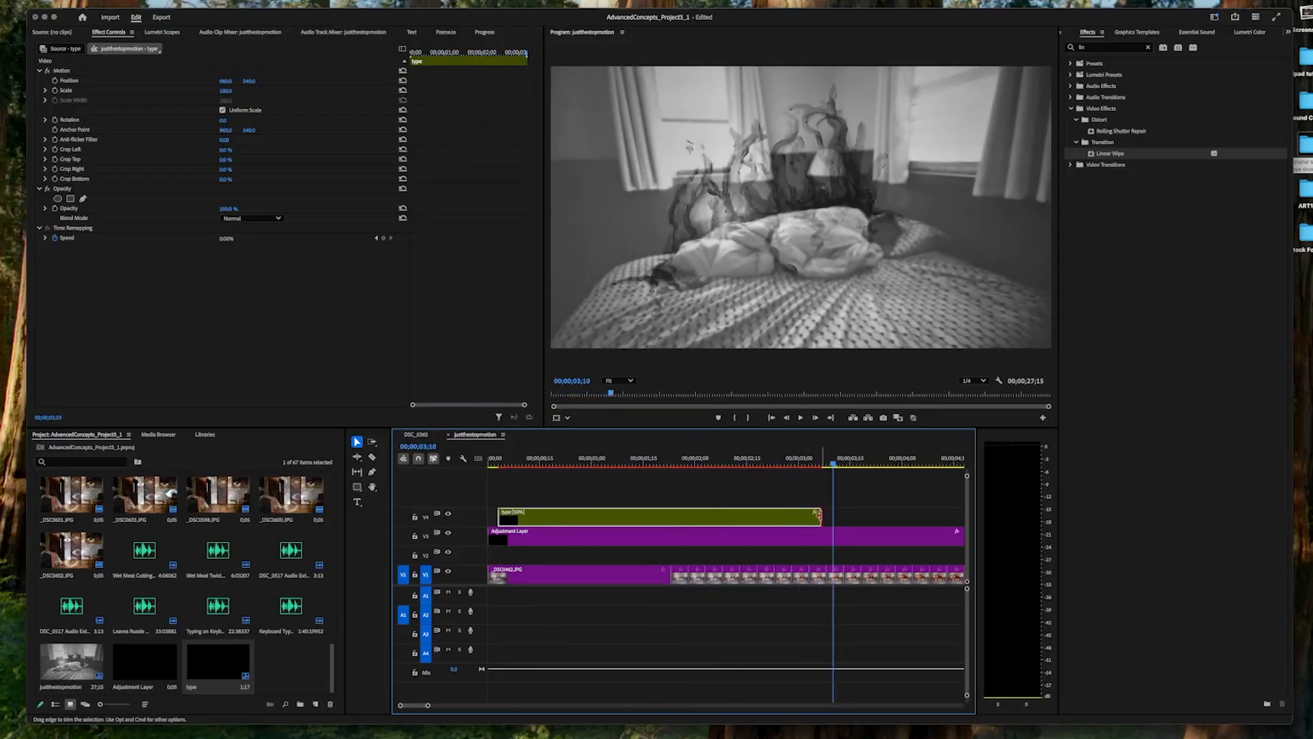
# - Trim the type clip's end shorter and replay the shortened title
pyautogui.moveTo(820, 518); pyautogui.dragTo(671, 518)
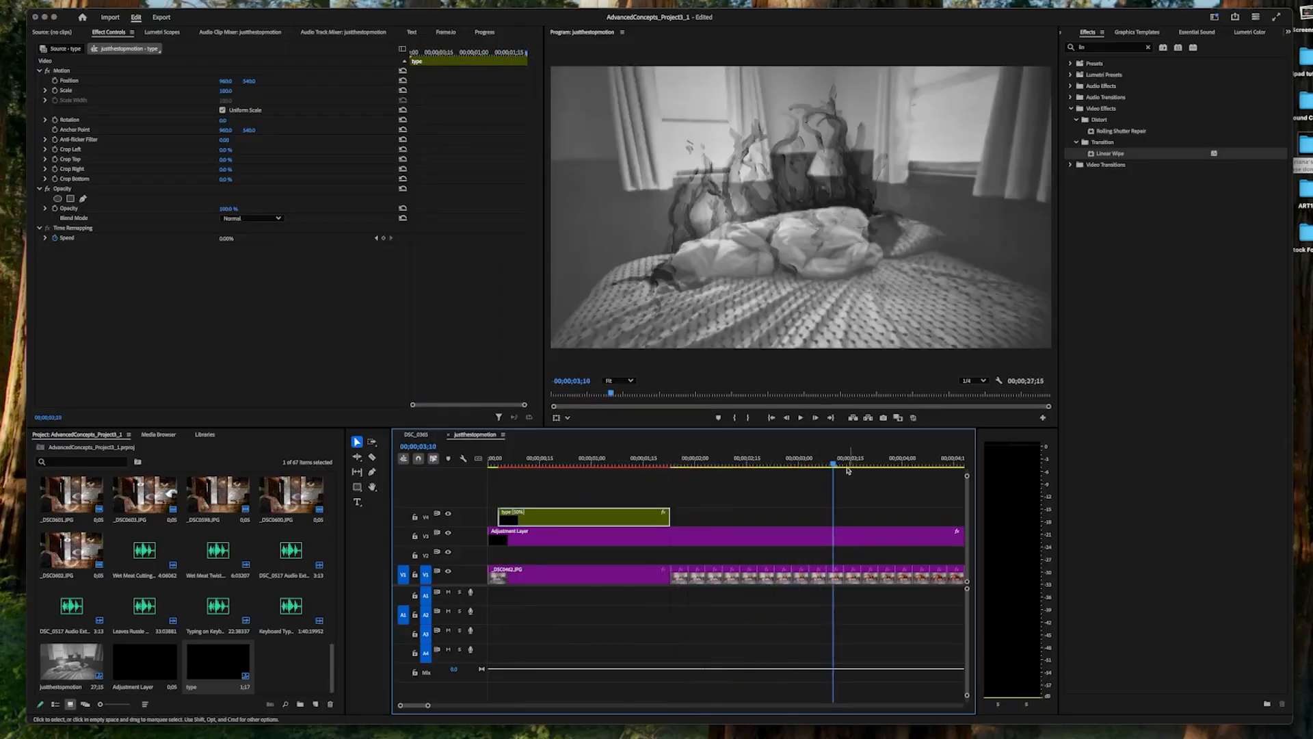
pyautogui.click(619, 465)
pyautogui.moveTo(600, 473); pyautogui.dragTo(490, 473)
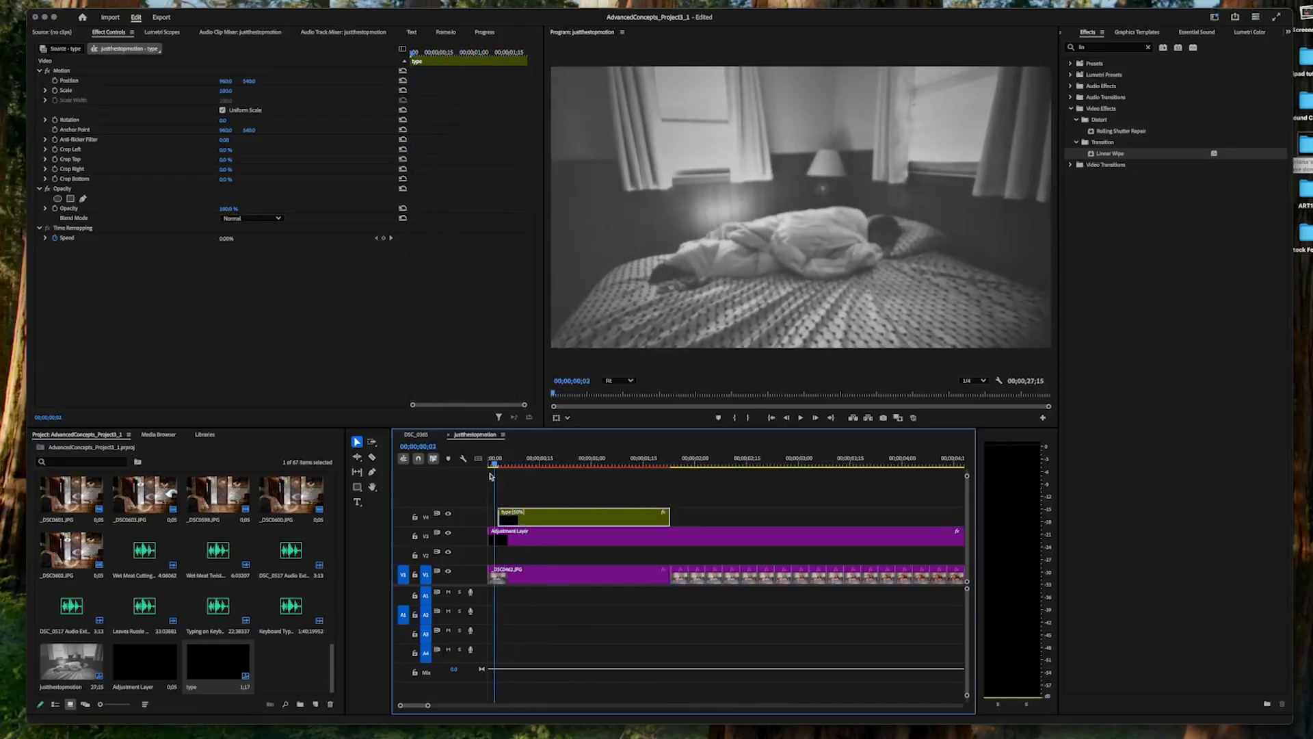
pyautogui.press('space')
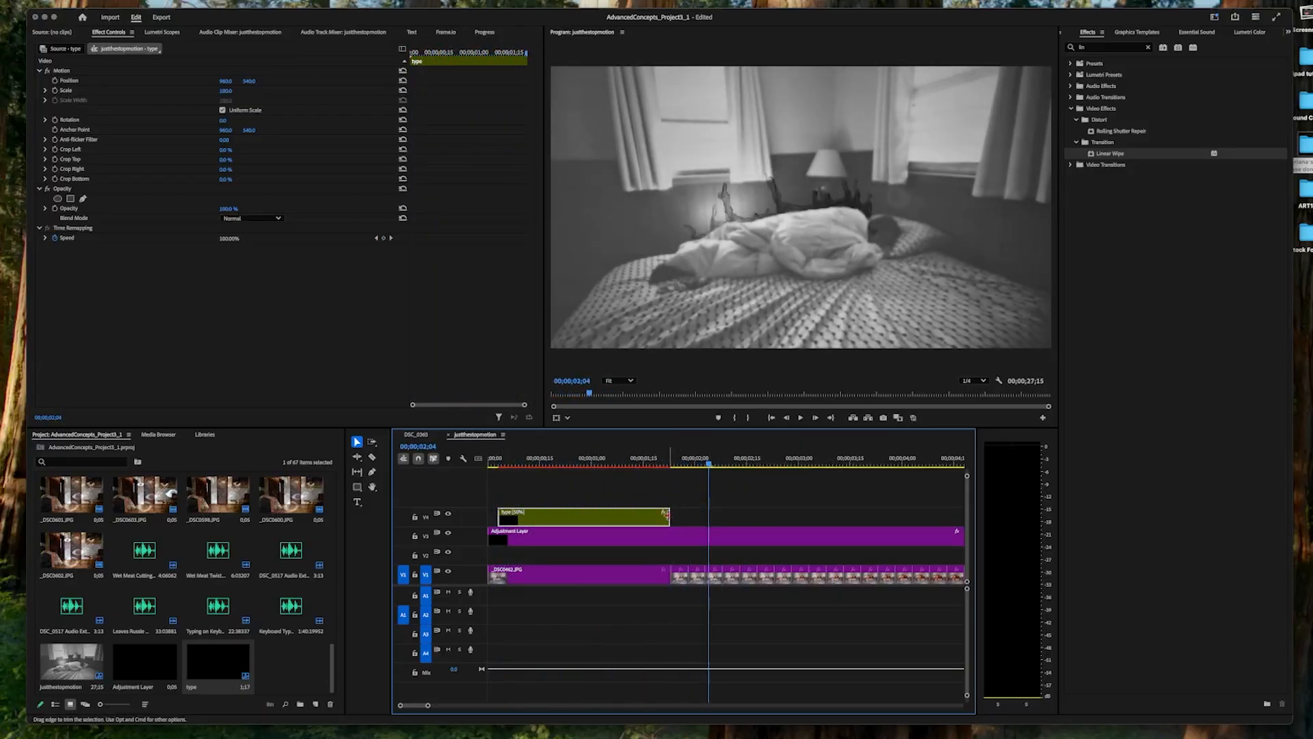
pyautogui.rightClick(669, 517)
# - Add a shortened Cross Dissolve at the type title's end and play it back from the start
pyautogui.click(726, 585)
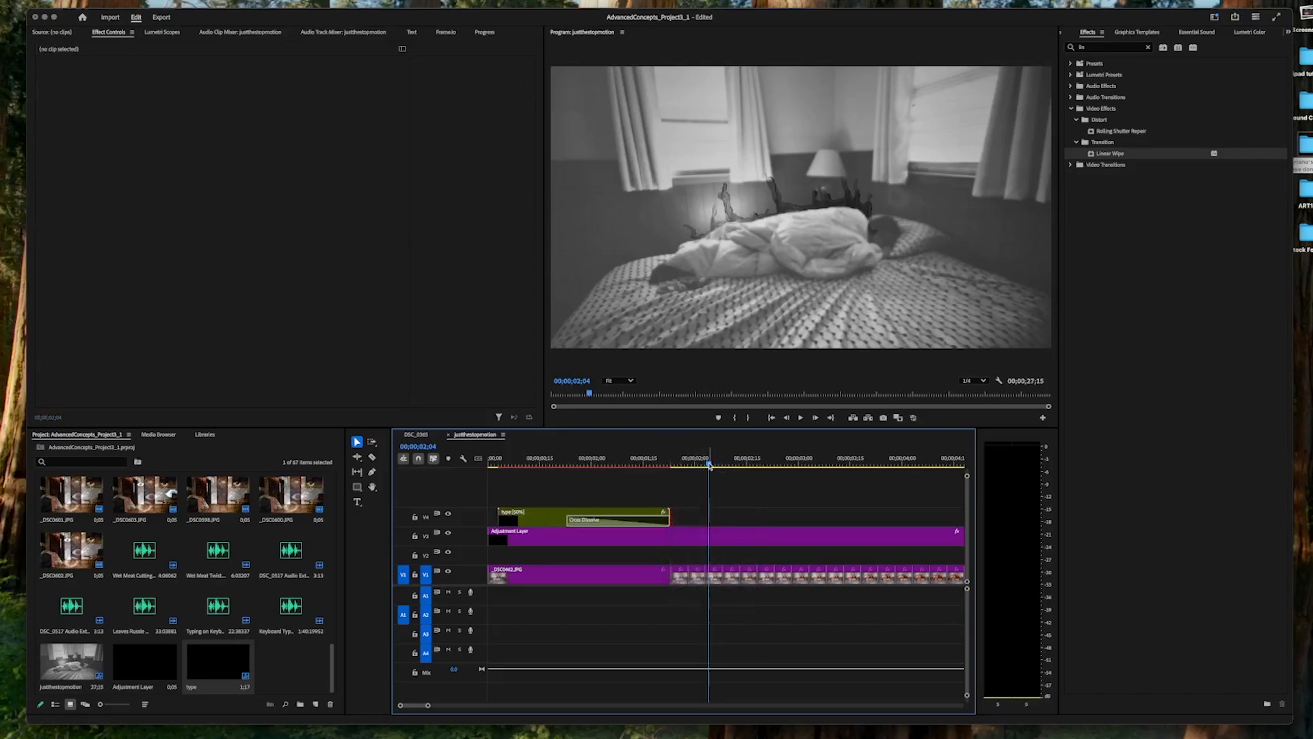
pyautogui.moveTo(568, 521); pyautogui.dragTo(647, 518)
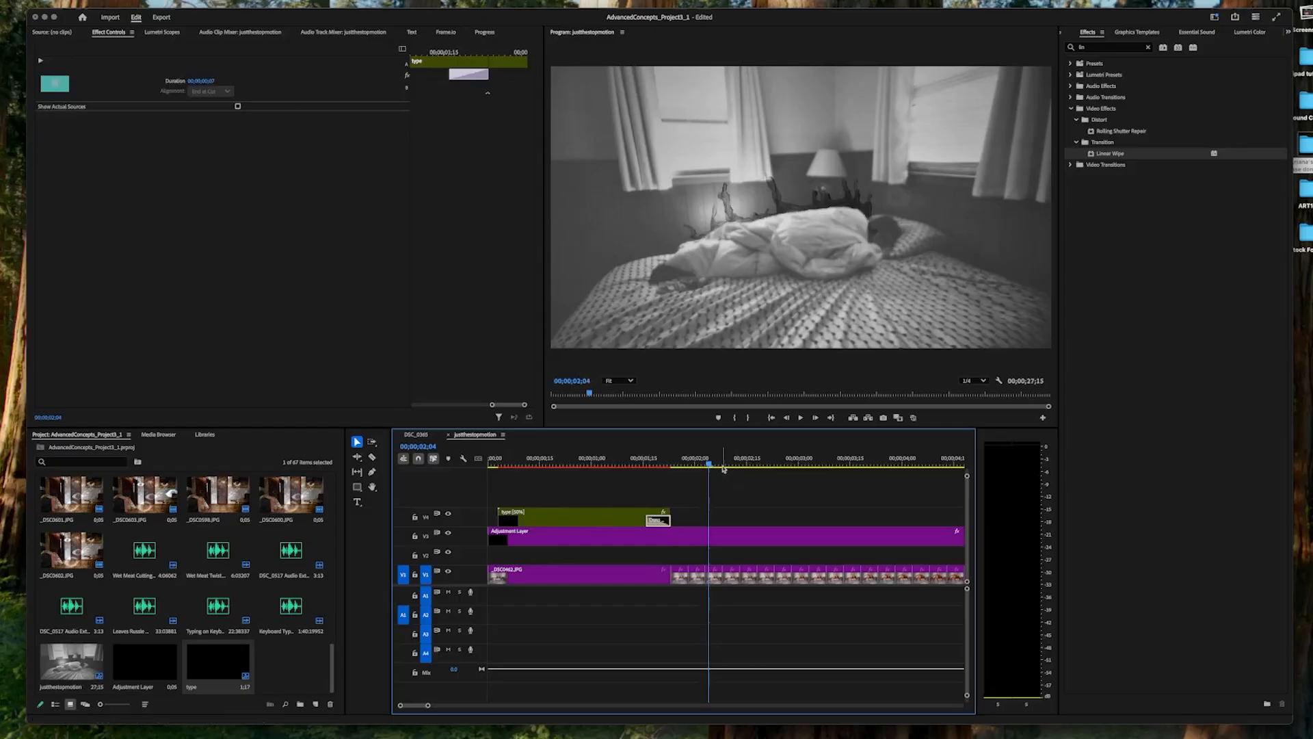
pyautogui.moveTo(709, 465); pyautogui.dragTo(491, 478)
pyautogui.press('space')
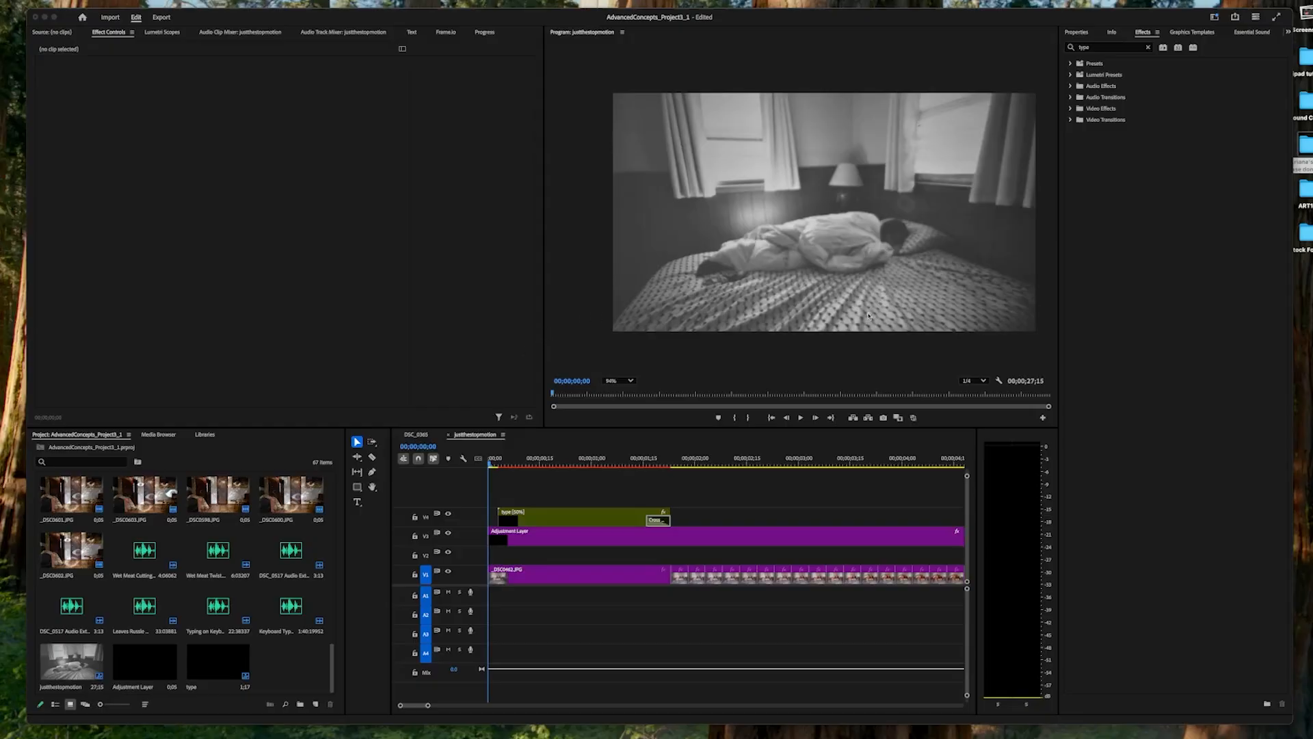
pyautogui.click(1101, 46)
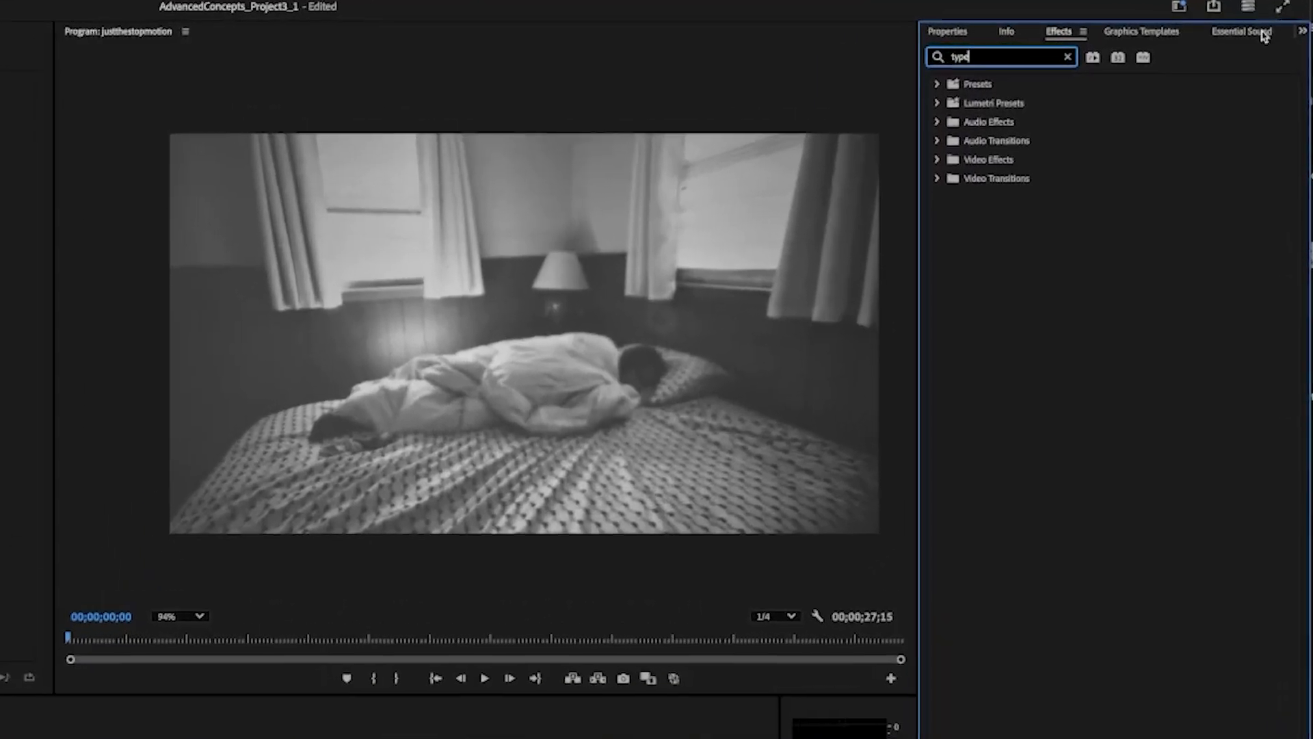
# - Search the stock sound effects for 'typewriter' and preview Typewriter 08
pyautogui.click(1262, 32)
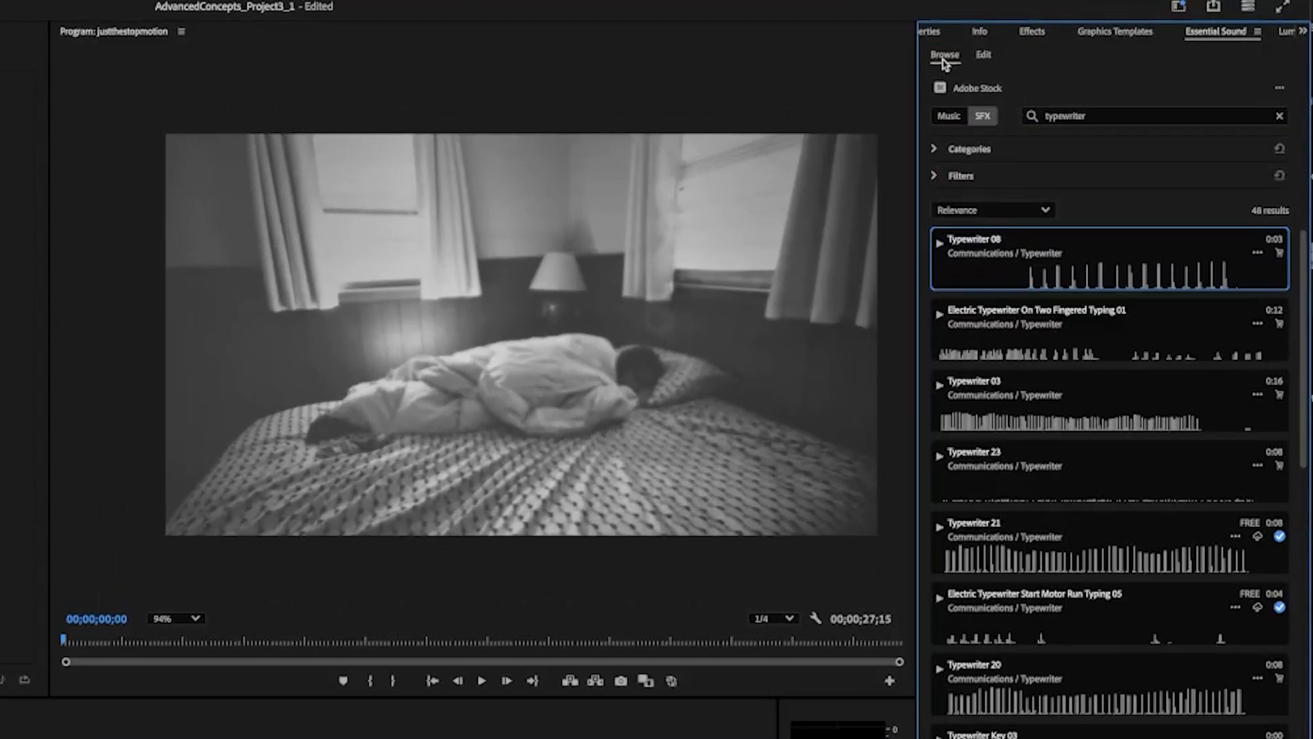
pyautogui.click(1108, 123)
pyautogui.press('BackSpace')
pyautogui.press('BackSpace')
pyautogui.press('BackSpace')
pyautogui.press('BackSpace')
pyautogui.press('BackSpace')
pyautogui.press('BackSpace')
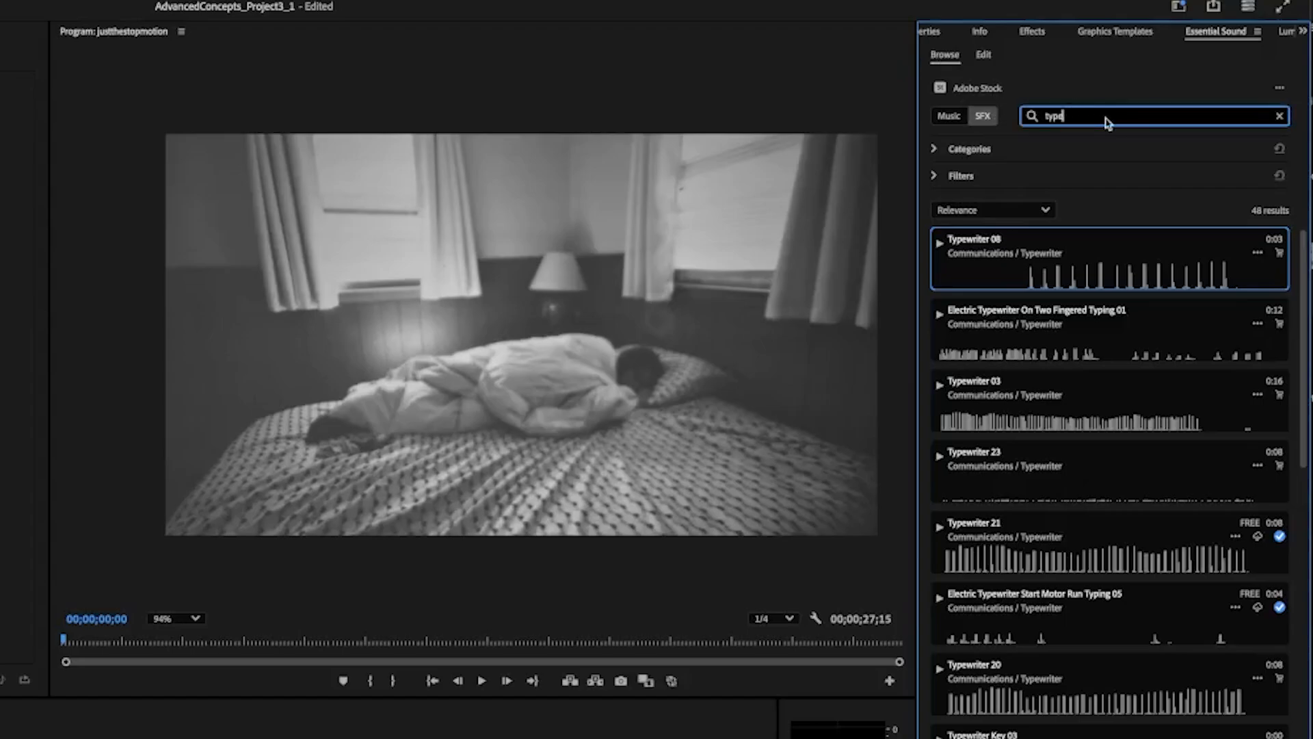
pyautogui.write('writer')
pyautogui.press('Return')
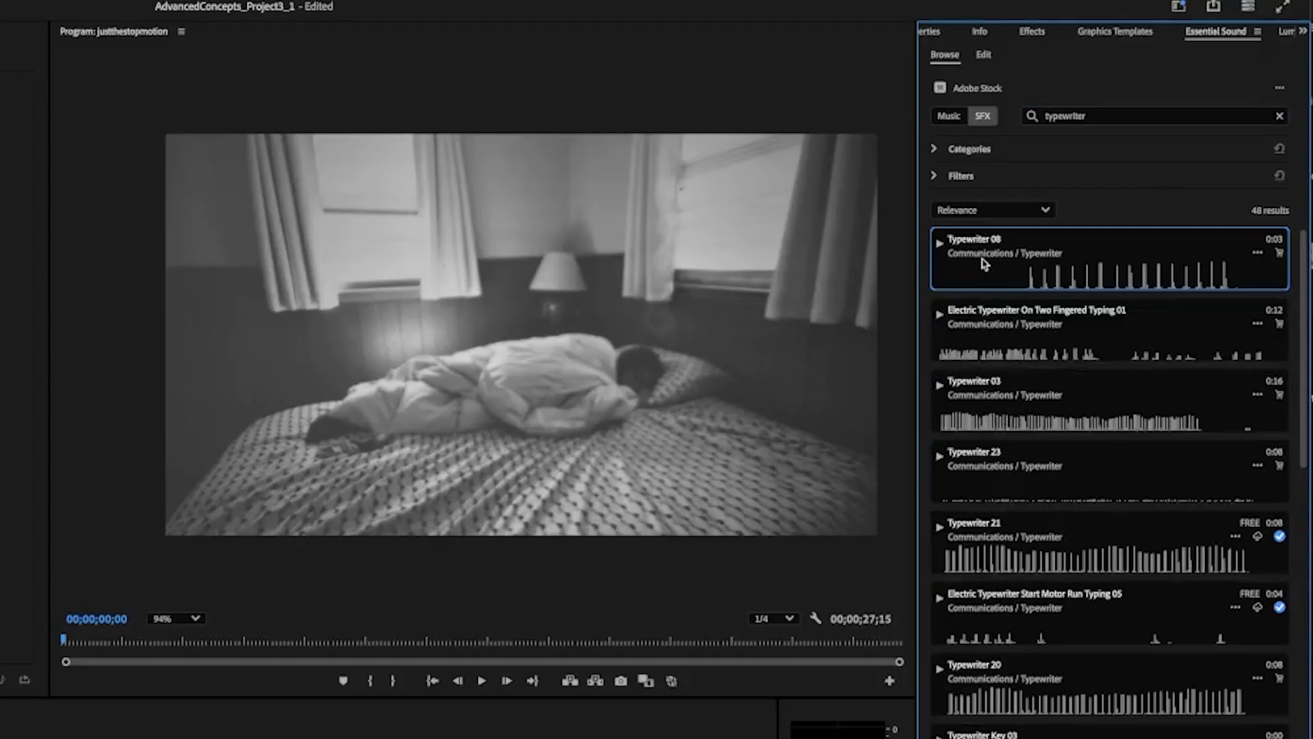
pyautogui.click(939, 244)
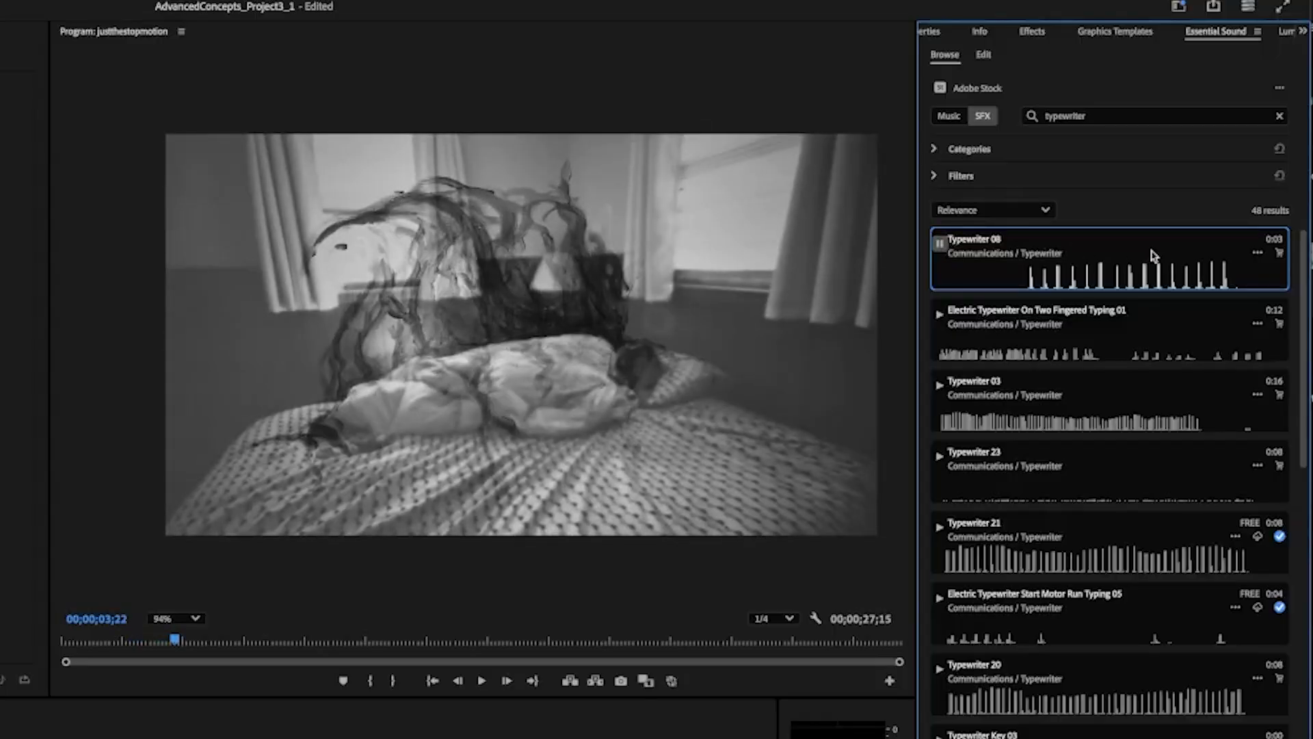
# - Add Typewriter 08 to the AdvancedConcepts_Project3_1 project
pyautogui.click(1257, 254)
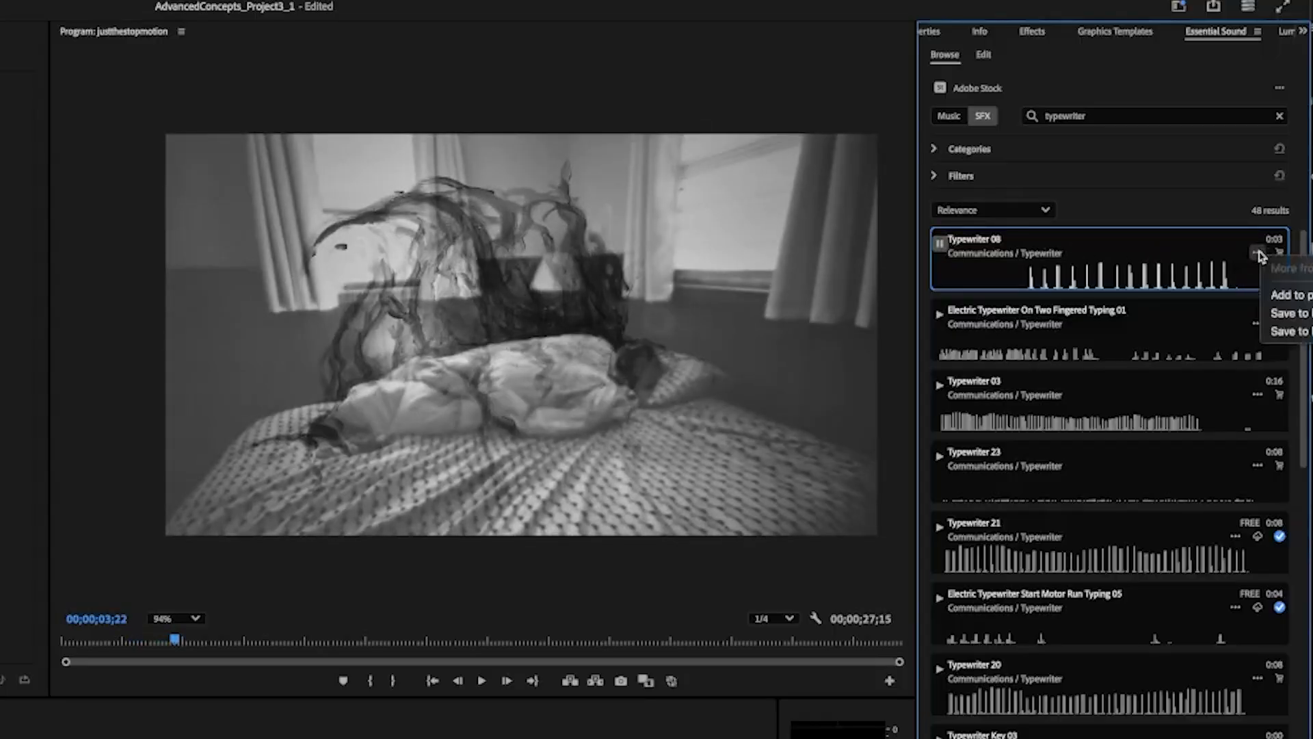
pyautogui.moveTo(1293, 293)
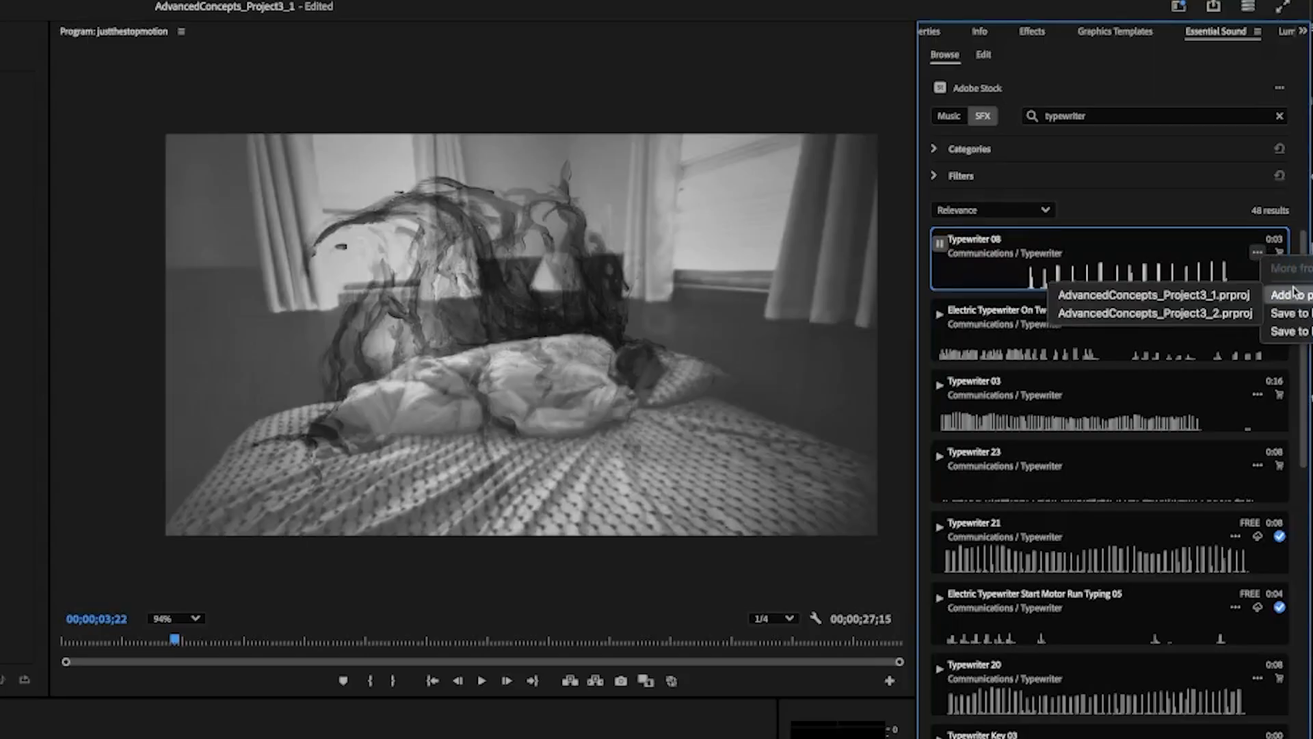
pyautogui.click(1209, 294)
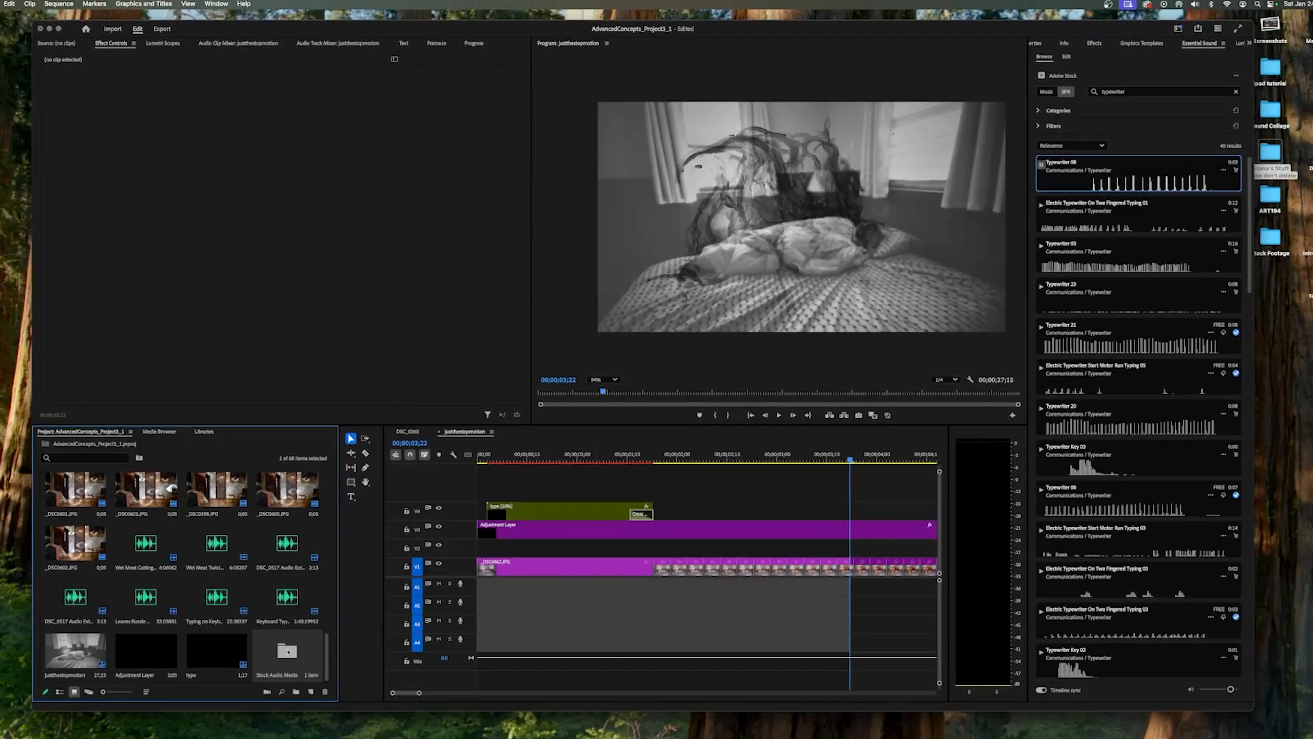
# - Place the typewriter sound on A2, trim its start at 00;00;01;00, shift it about 24 frames earlier
pyautogui.moveTo(291, 649); pyautogui.dragTo(482, 613)
pyautogui.moveTo(829, 468); pyautogui.dragTo(573, 510)
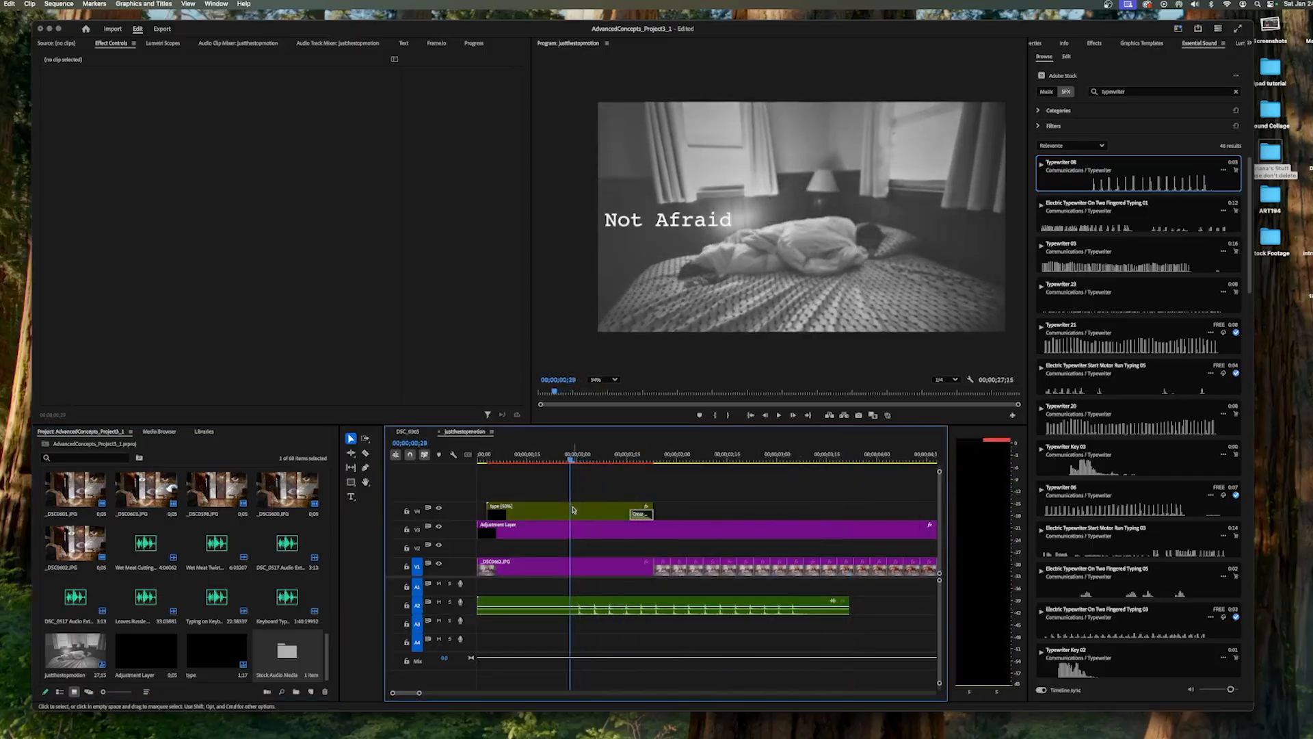
pyautogui.moveTo(480, 603); pyautogui.dragTo(570, 602)
pyautogui.click(613, 608)
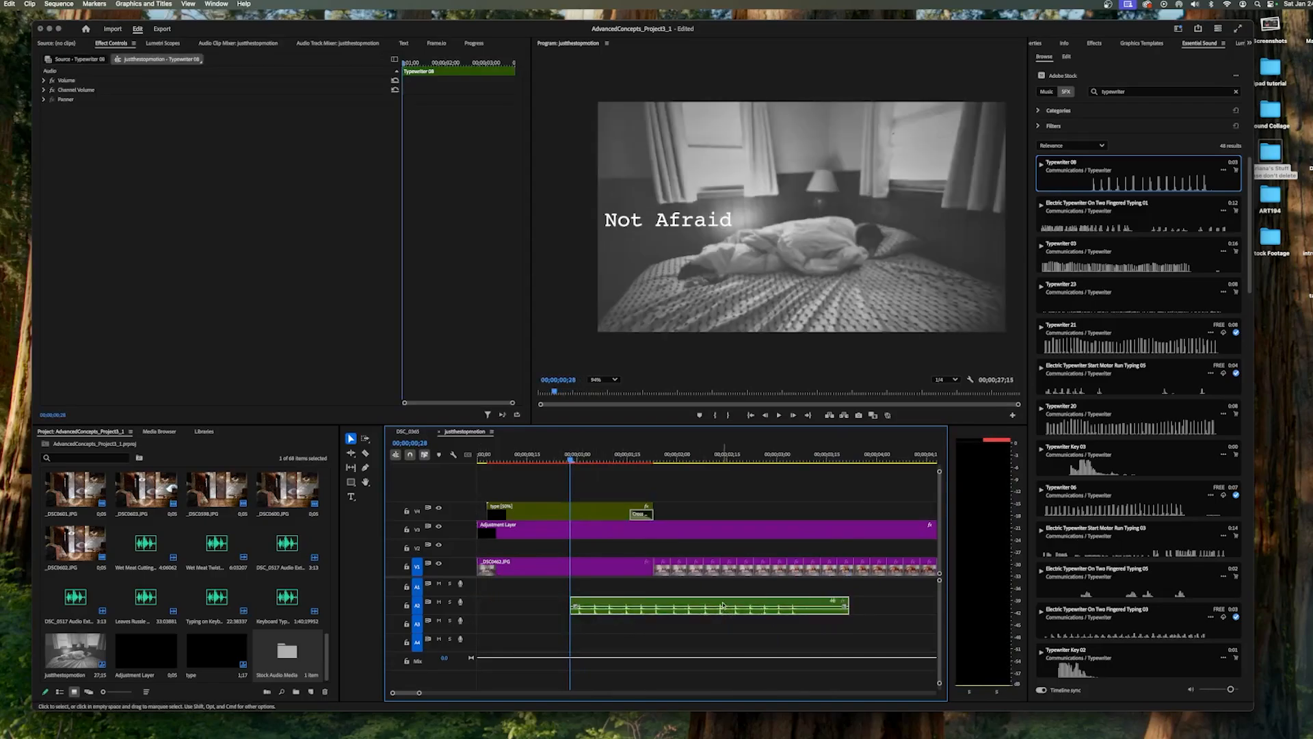
pyautogui.moveTo(723, 603); pyautogui.dragTo(641, 602)
pyautogui.moveTo(571, 456); pyautogui.dragTo(486, 457)
pyautogui.press('space')
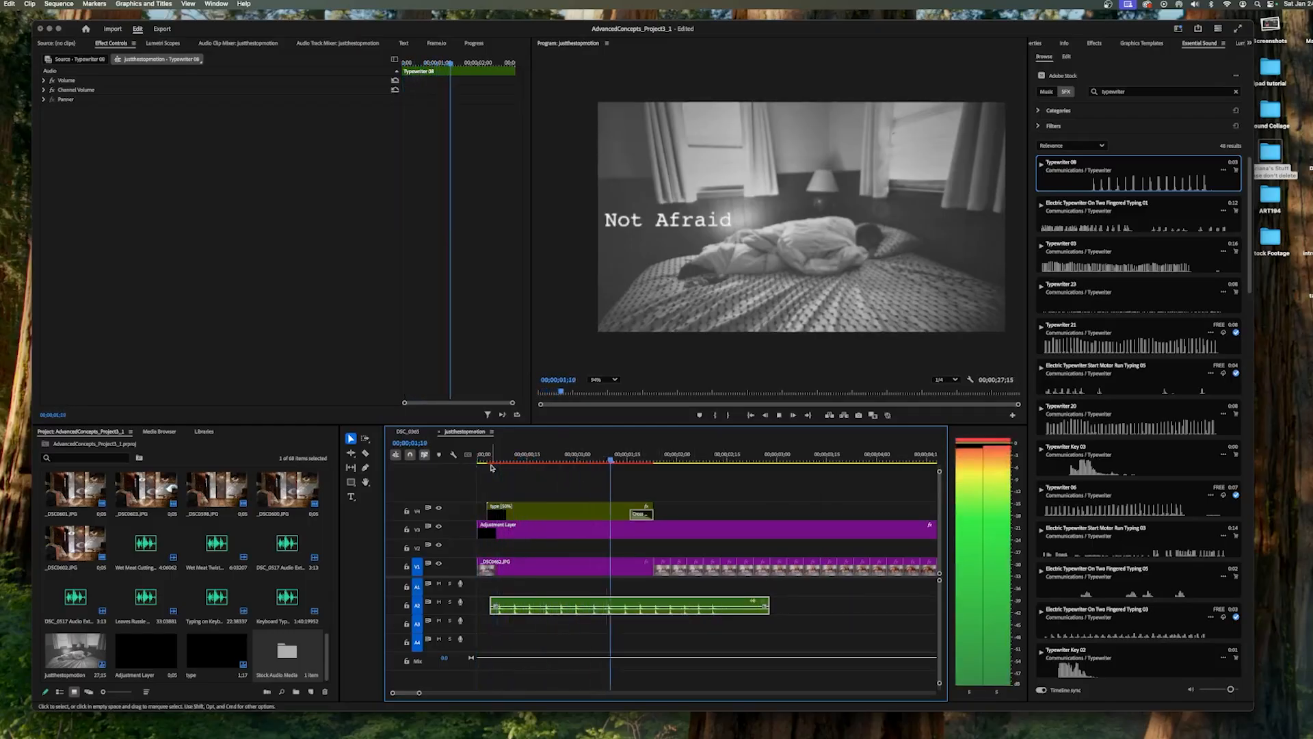
pyautogui.press('space')
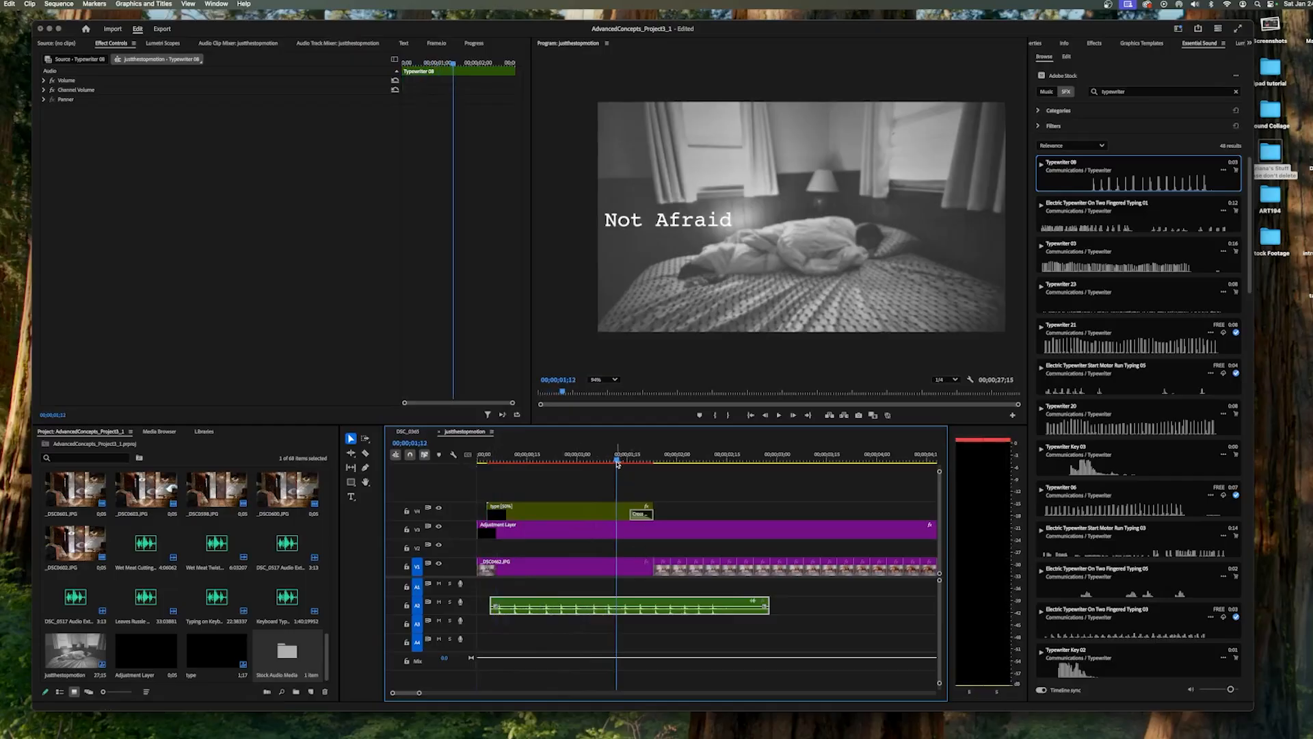
# - Trim the typewriter sound's end back to 00;00;01;03, checking the timing by playback
pyautogui.moveTo(618, 464); pyautogui.dragTo(604, 465)
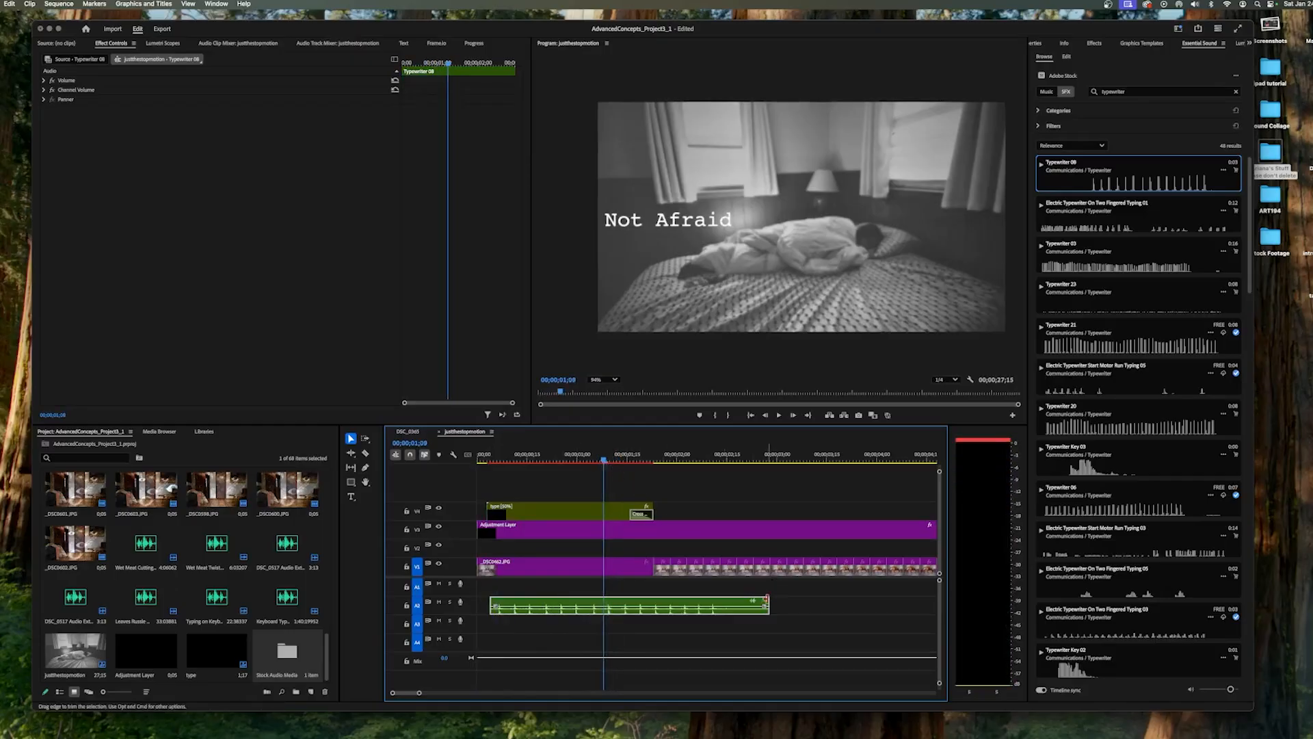
pyautogui.moveTo(767, 604); pyautogui.dragTo(603, 606)
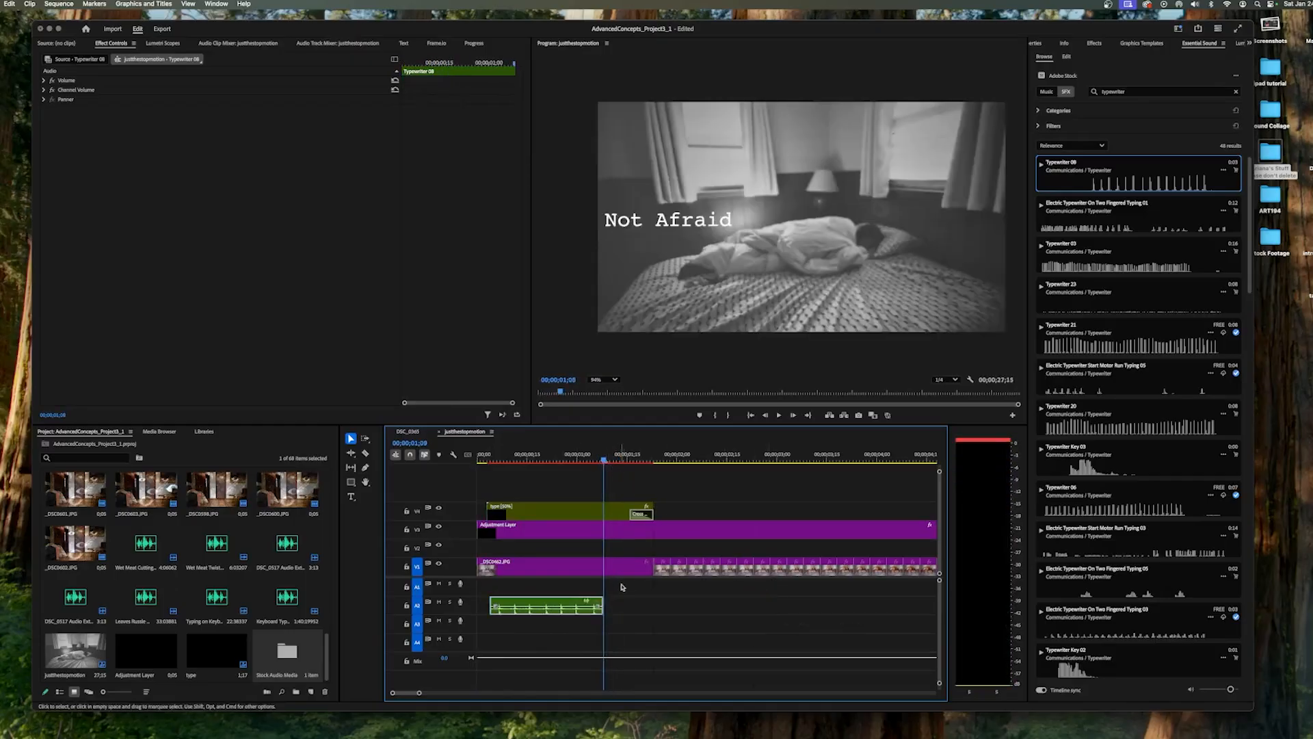
pyautogui.press('space')
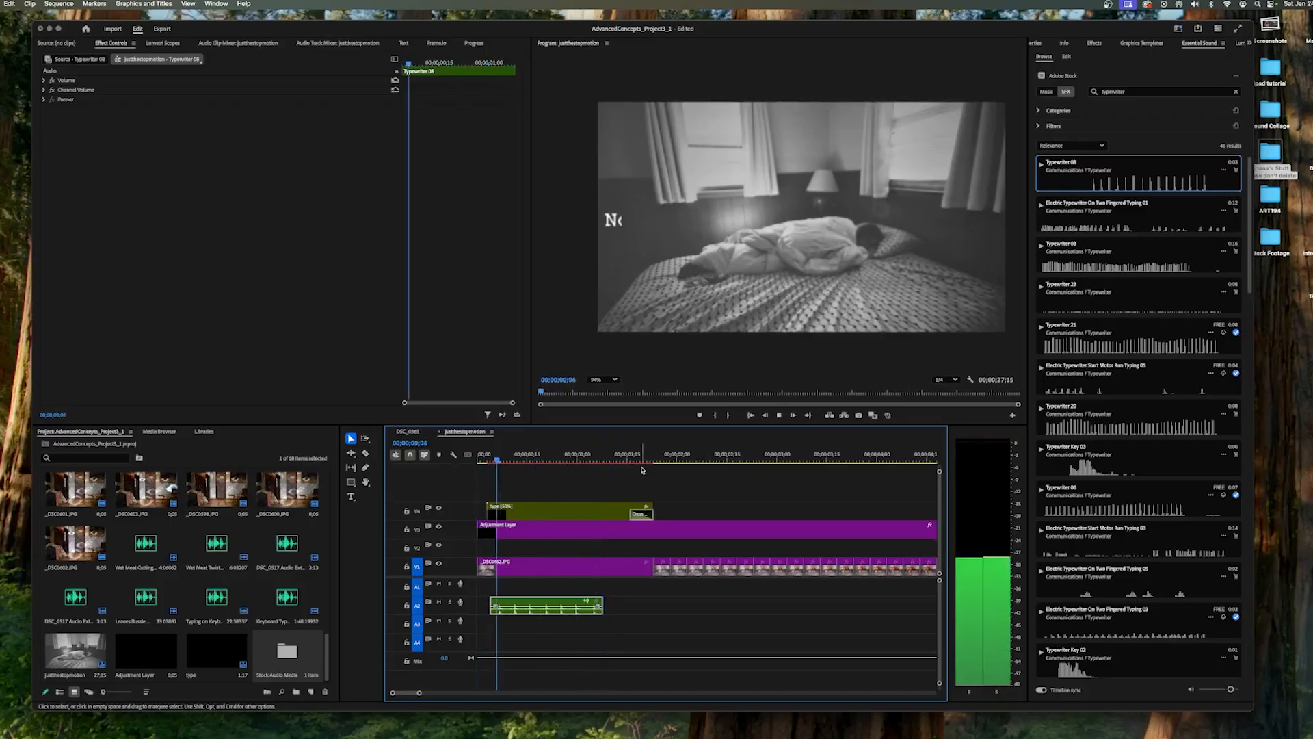
pyautogui.press('space')
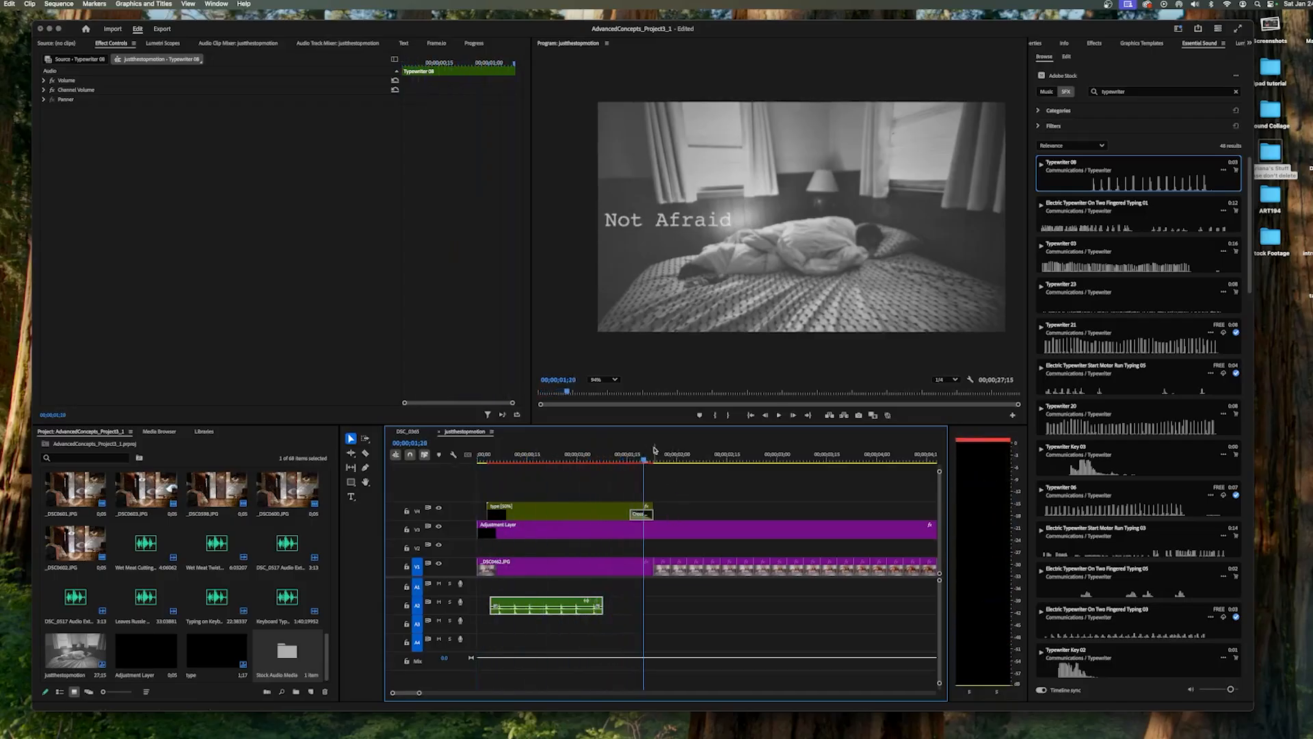
pyautogui.moveTo(647, 462); pyautogui.dragTo(586, 461)
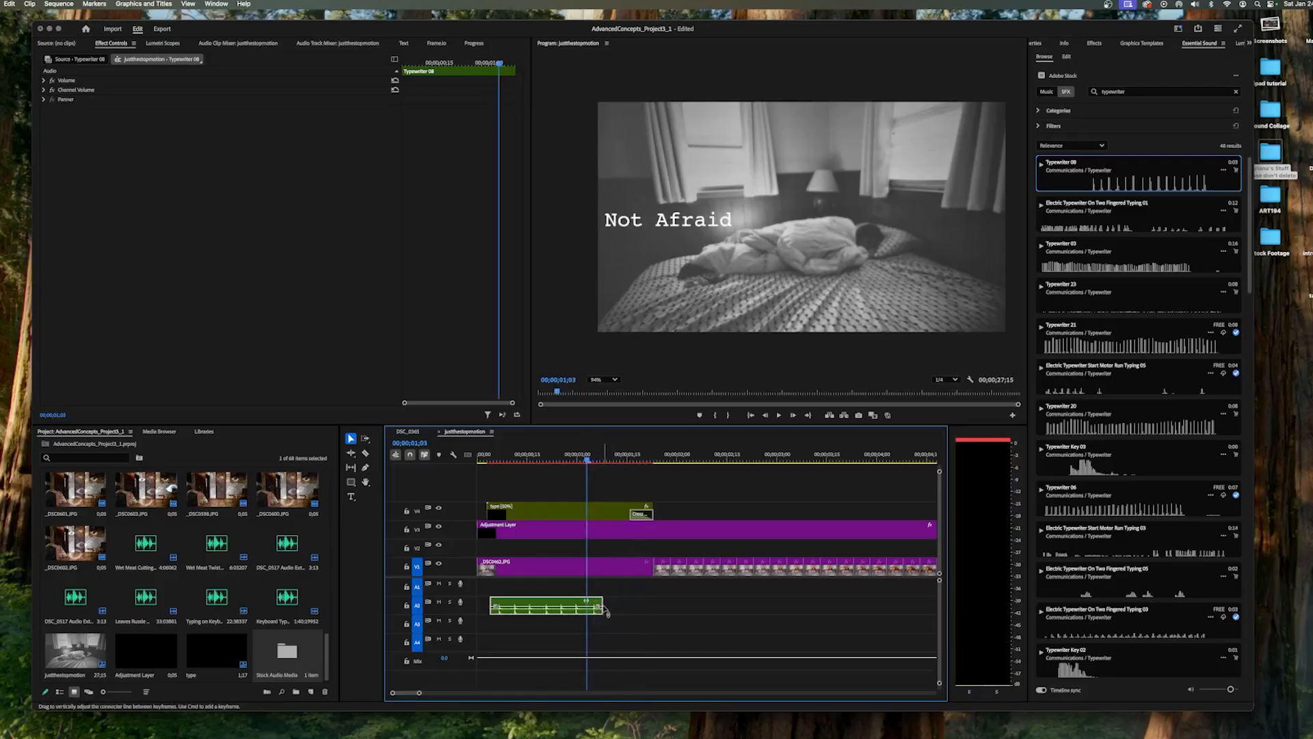
pyautogui.moveTo(601, 603); pyautogui.dragTo(587, 604)
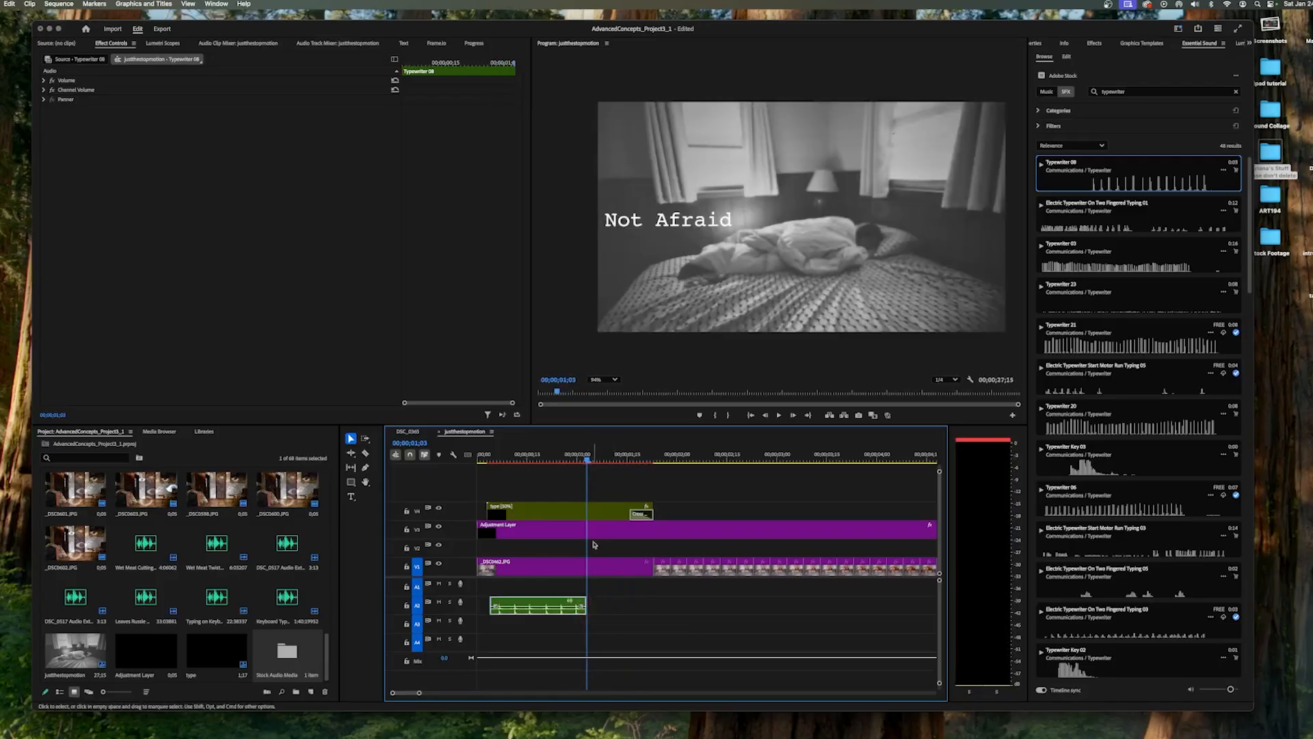
# - Trim the typewriter sound to end near 00;00;00;24 and replay the opening
pyautogui.moveTo(588, 462); pyautogui.dragTo(485, 461)
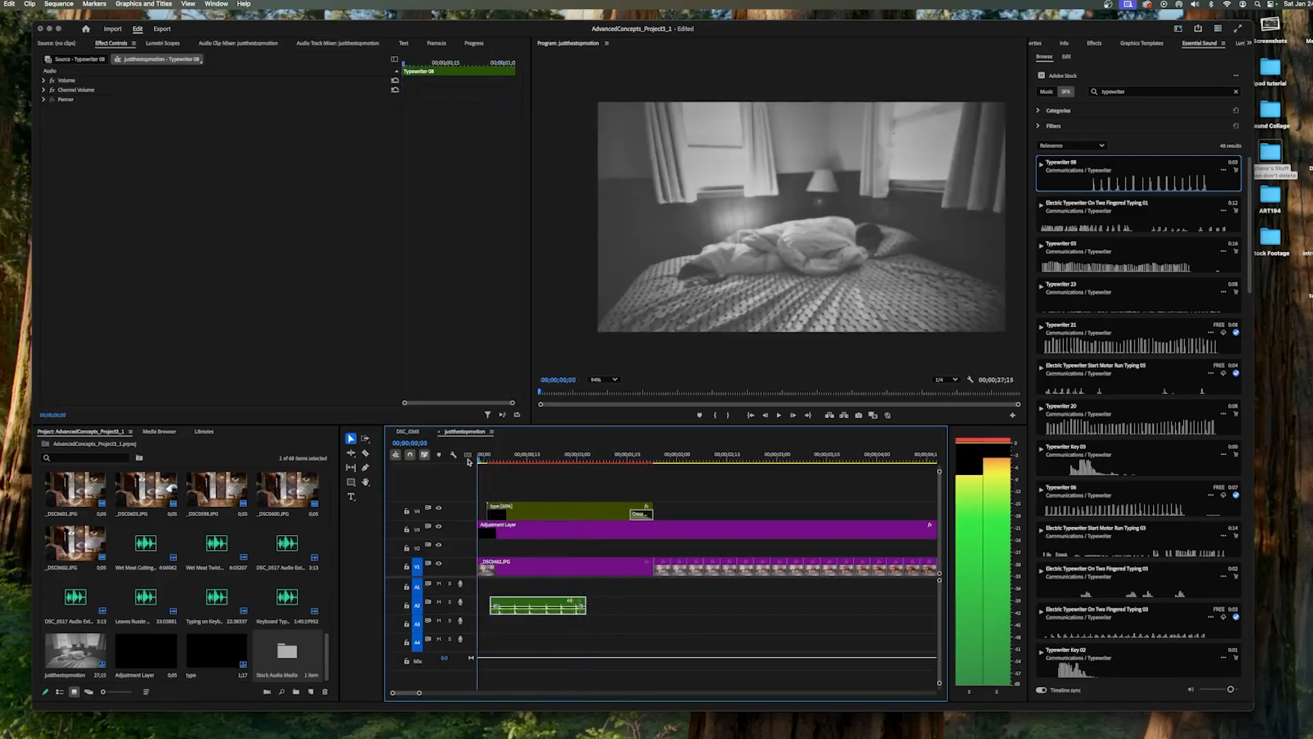
pyautogui.press('space')
pyautogui.press('space')
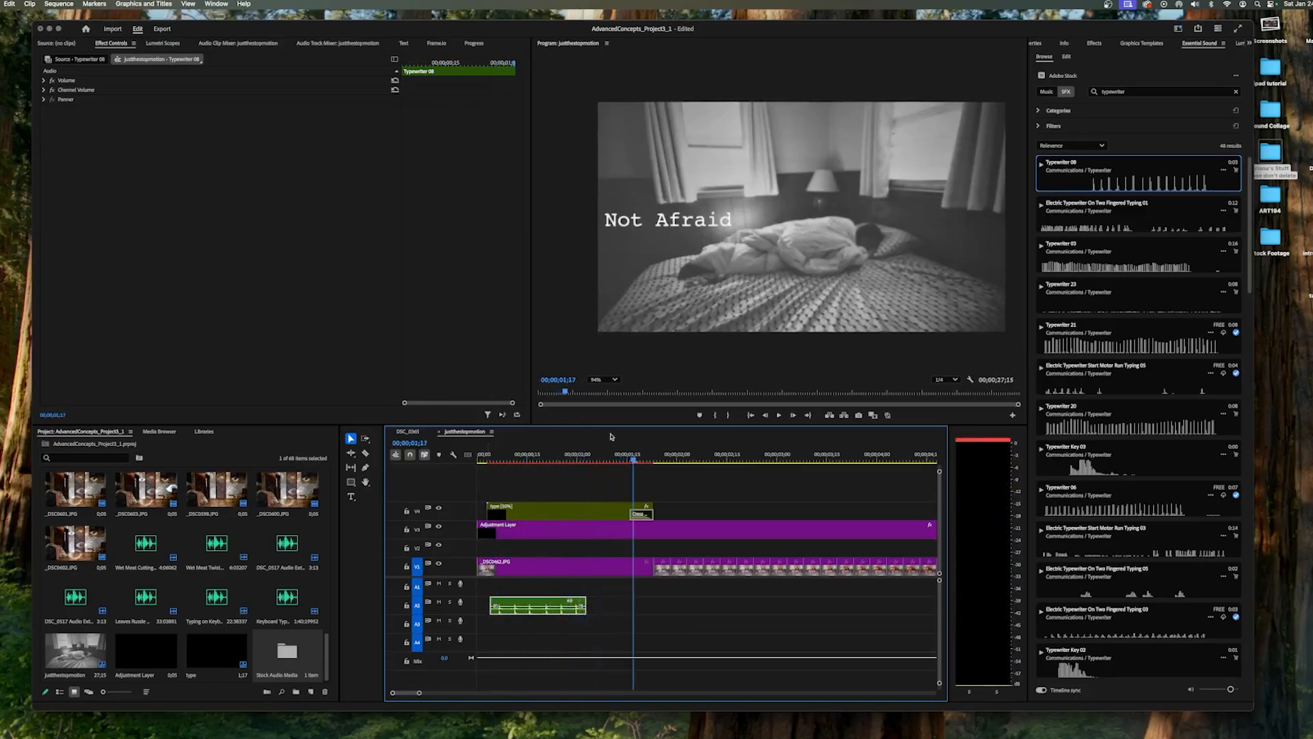
pyautogui.moveTo(633, 460); pyautogui.dragTo(563, 463)
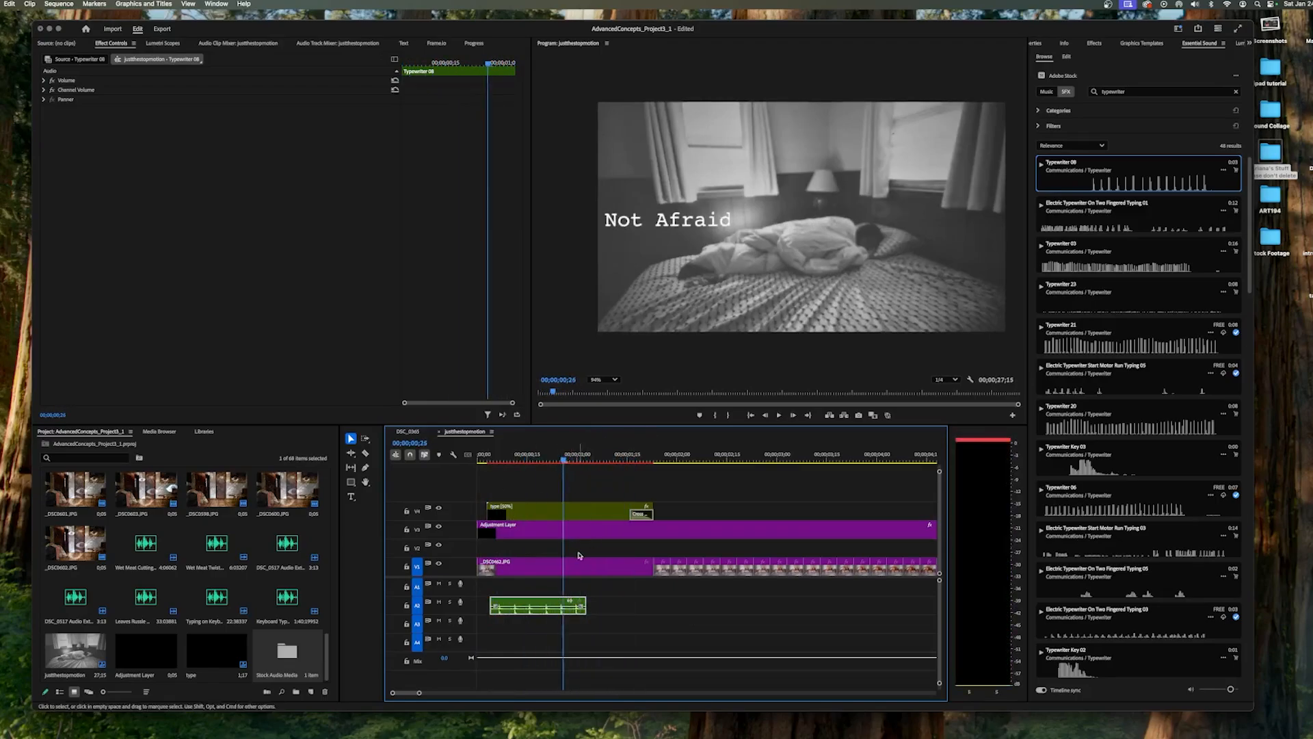
pyautogui.moveTo(583, 604); pyautogui.dragTo(562, 605)
pyautogui.moveTo(562, 461); pyautogui.dragTo(481, 463)
pyautogui.press('space')
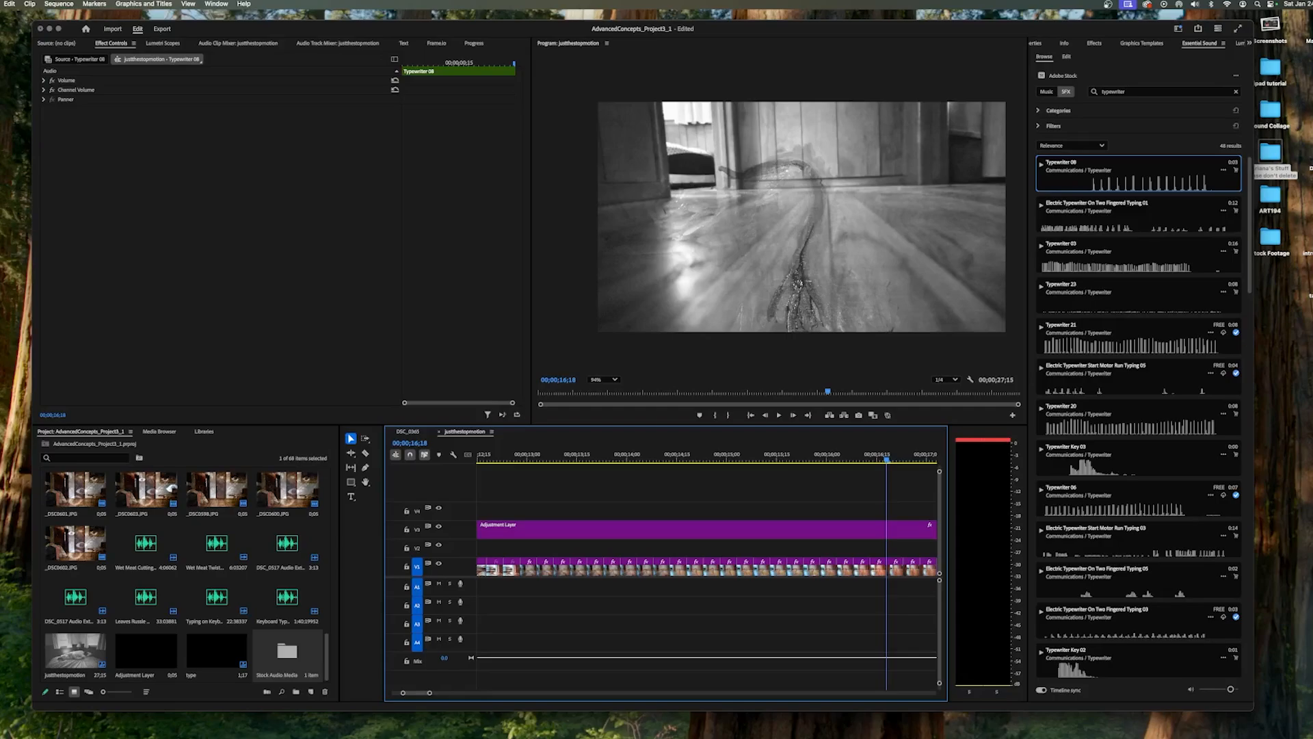
# - In Safari, scroll through the Canvas Audio Links page and follow the YouTube Audio Library link
pyautogui.click(588, 736)
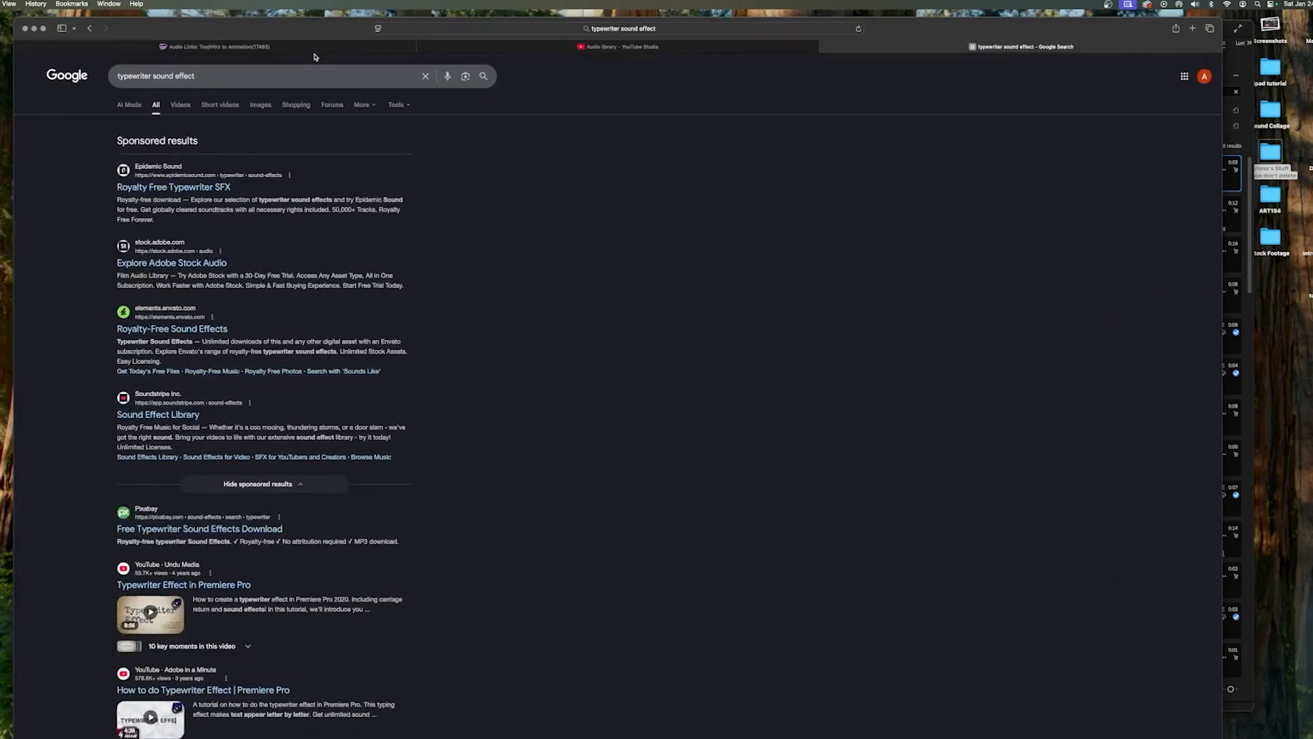
pyautogui.click(315, 48)
pyautogui.scroll(20, 543, 385)
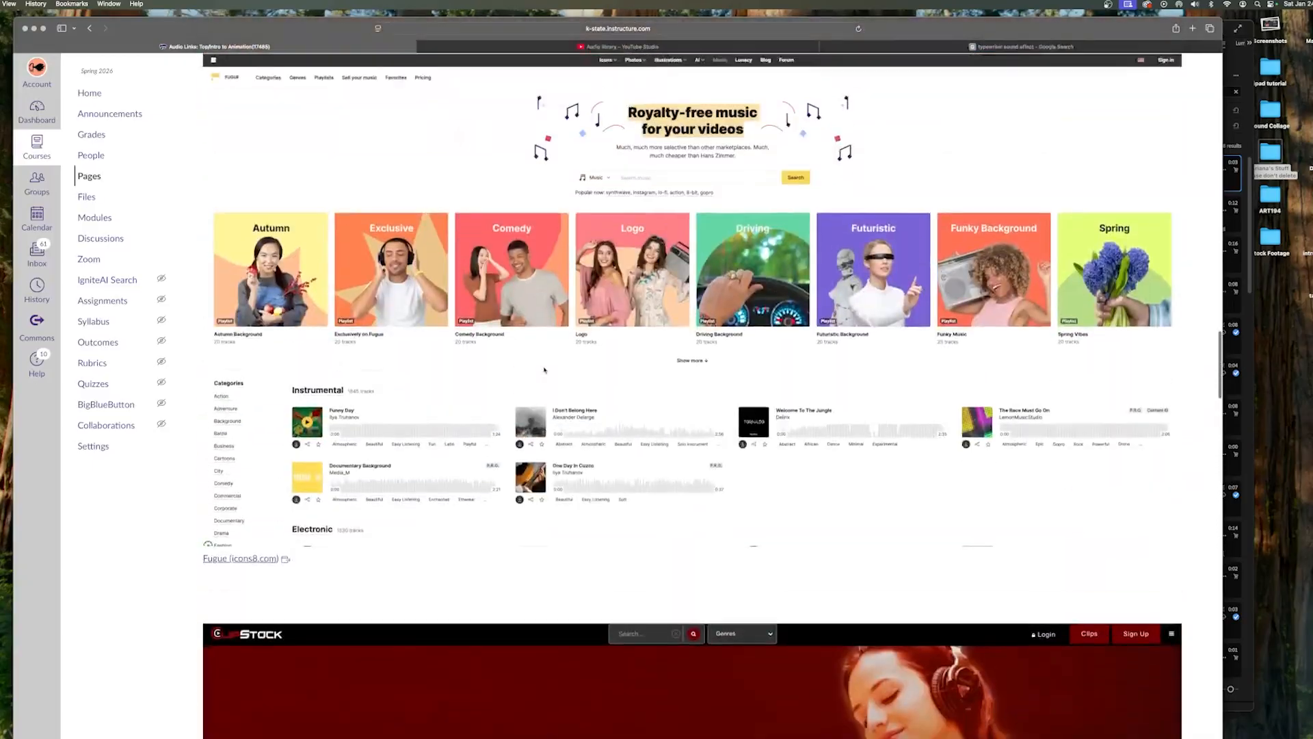
pyautogui.scroll(10, 545, 370)
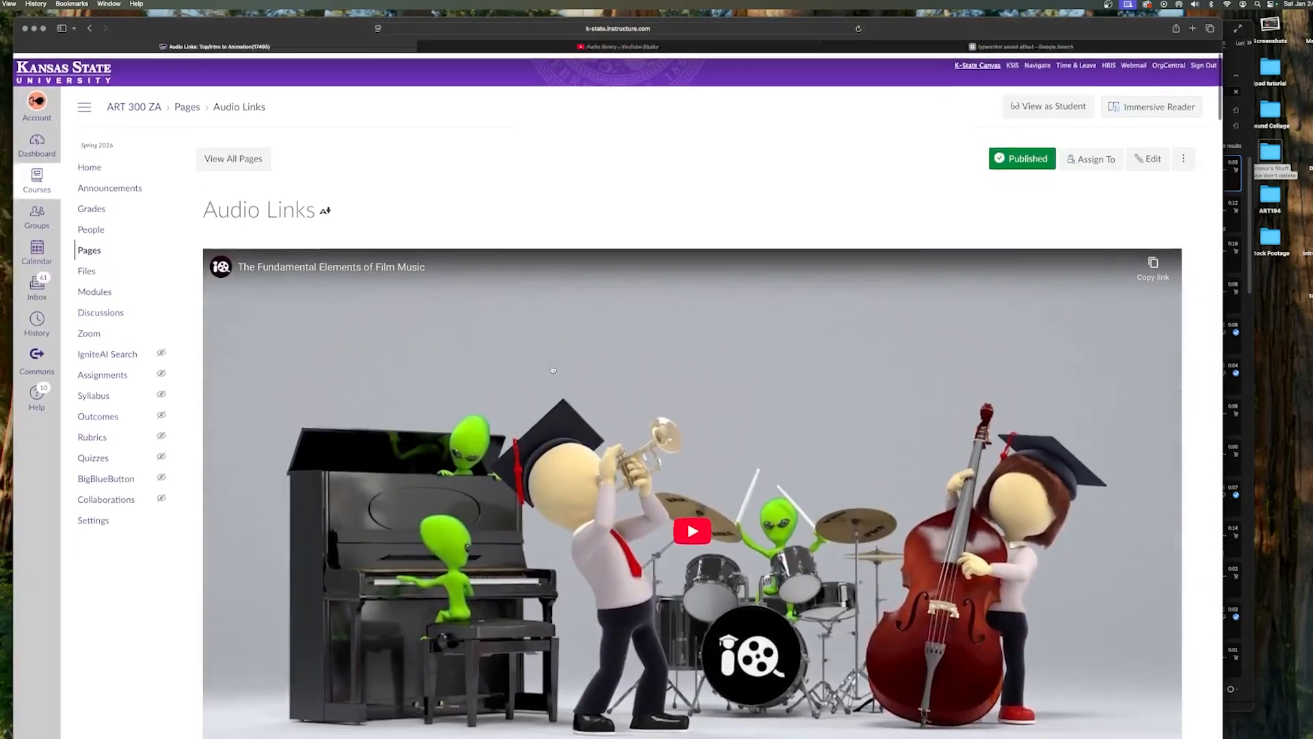
pyautogui.scroll(-20, 553, 369)
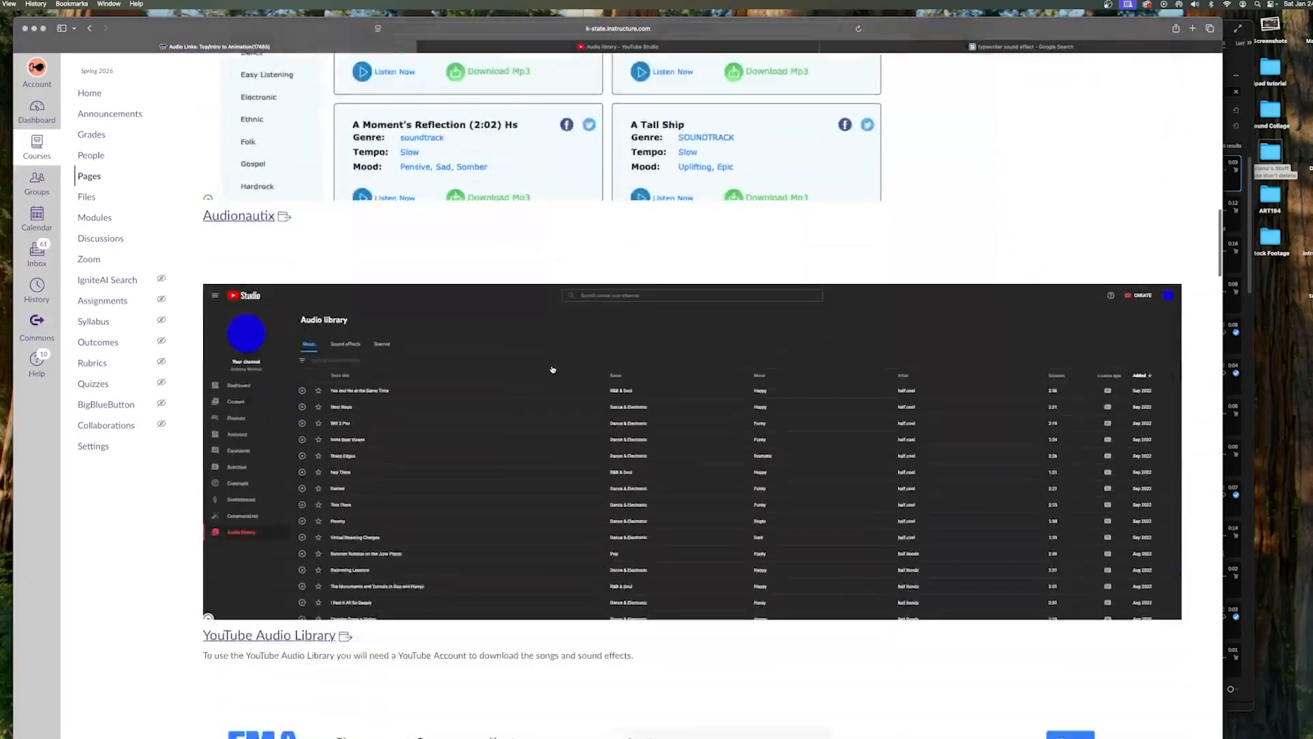
pyautogui.scroll(-20, 552, 369)
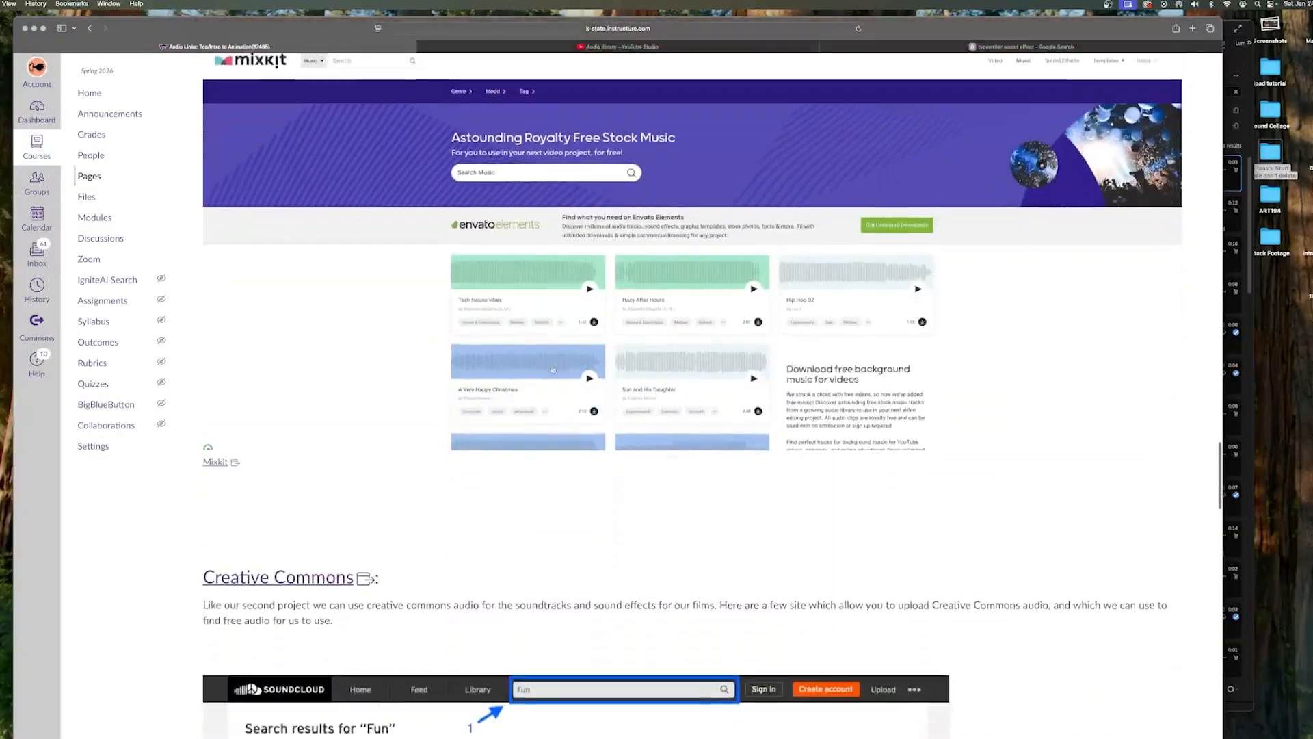
pyautogui.scroll(-20, 553, 369)
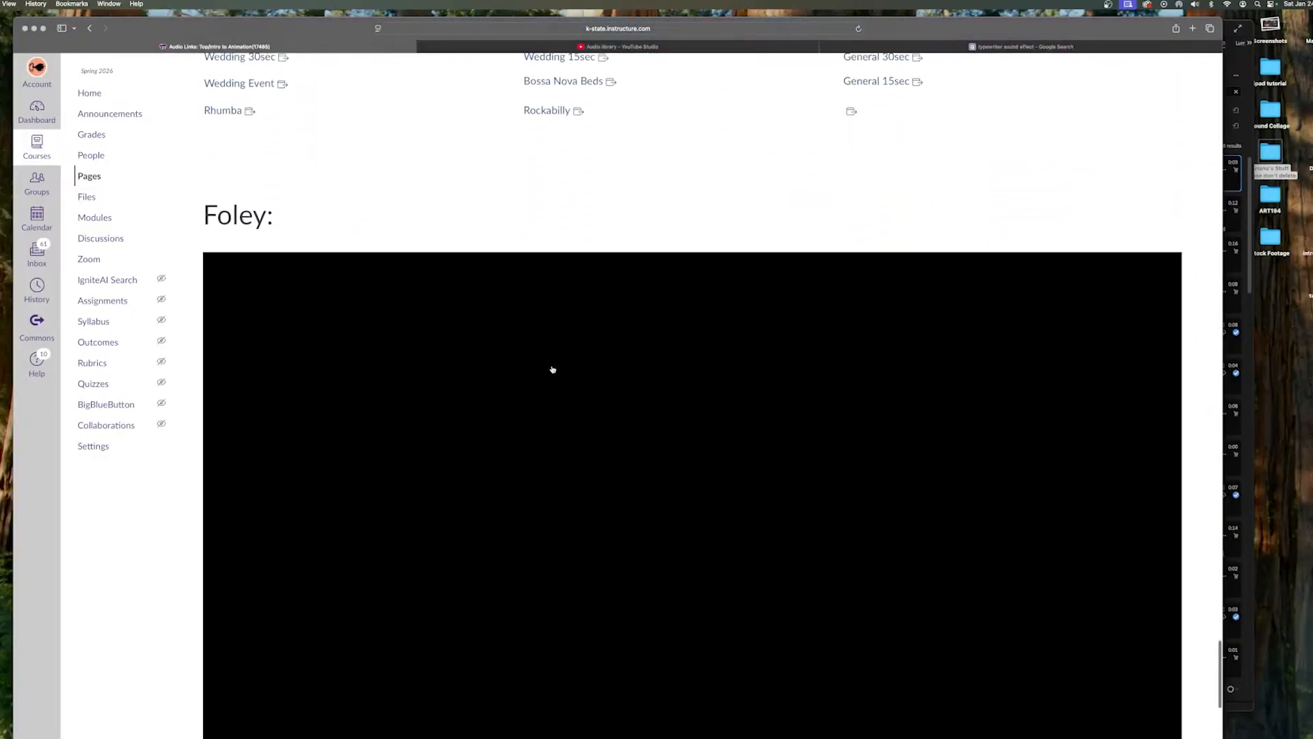
pyautogui.scroll(-3, 554, 369)
pyautogui.scroll(20, 556, 375)
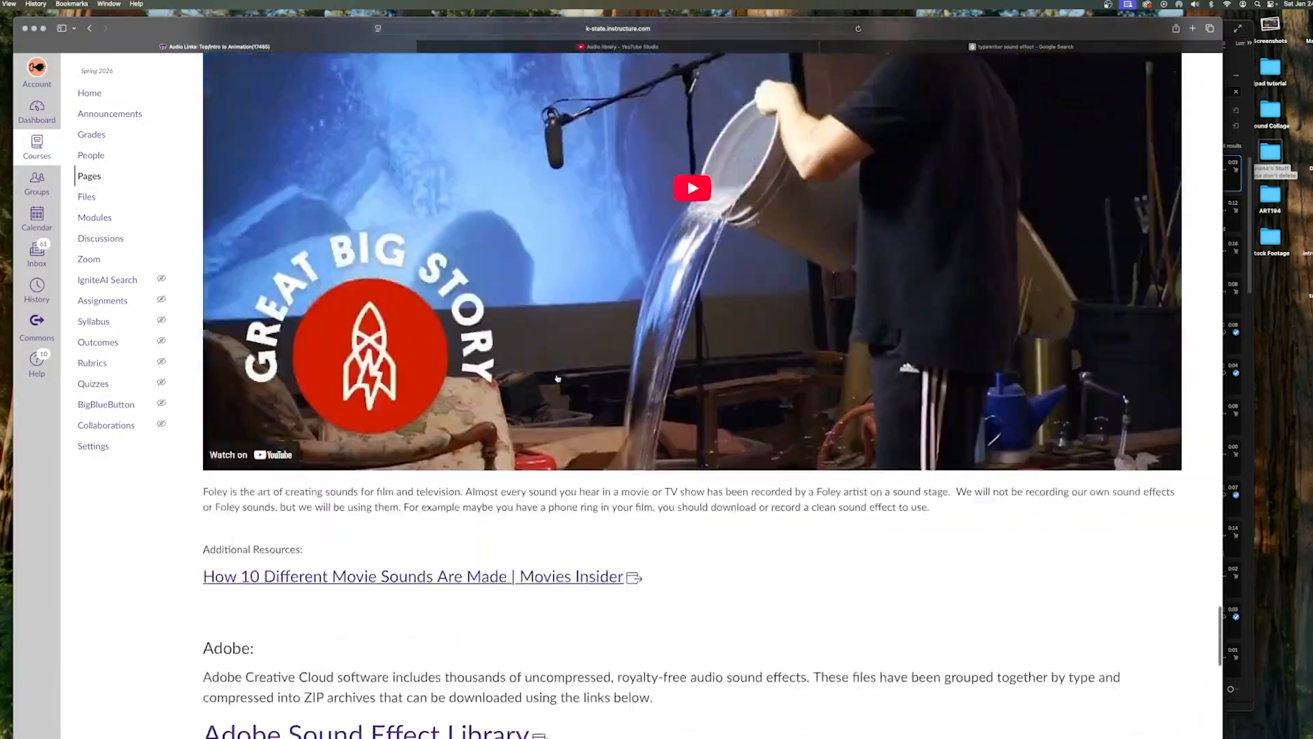
pyautogui.scroll(20, 555, 378)
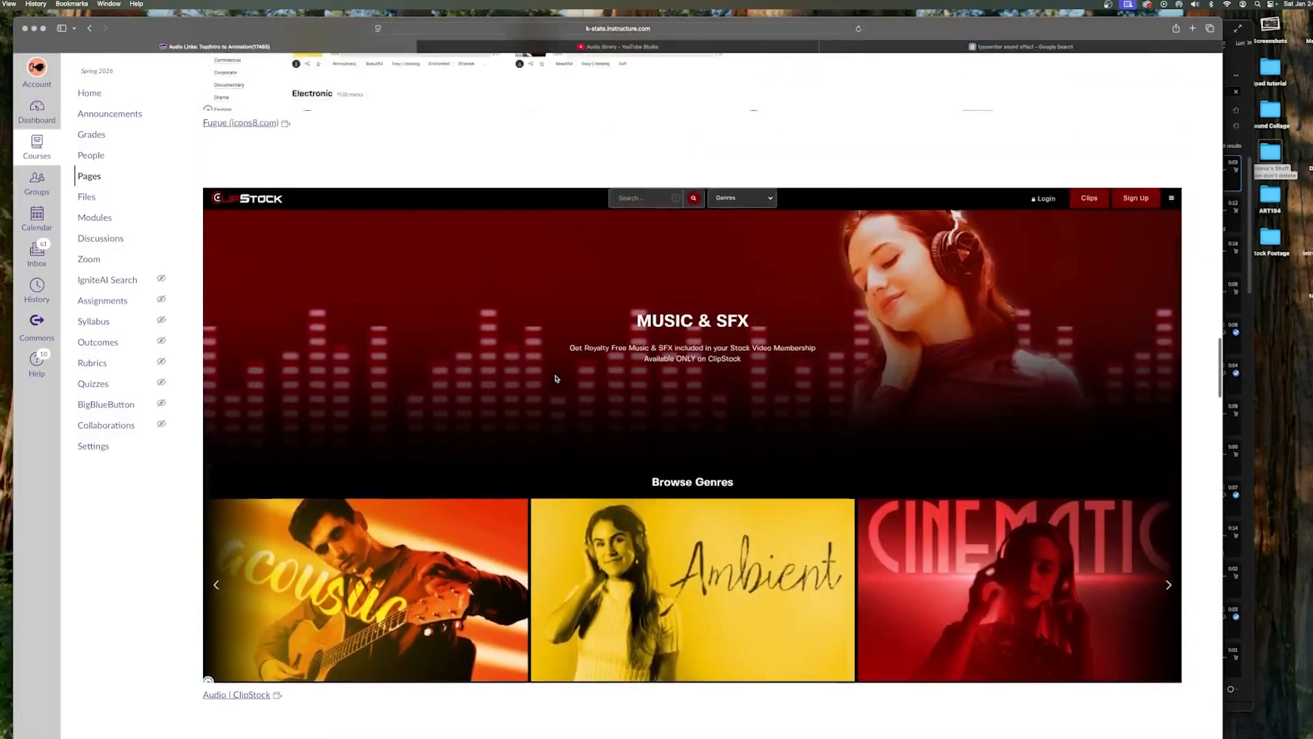
pyautogui.scroll(5, 555, 378)
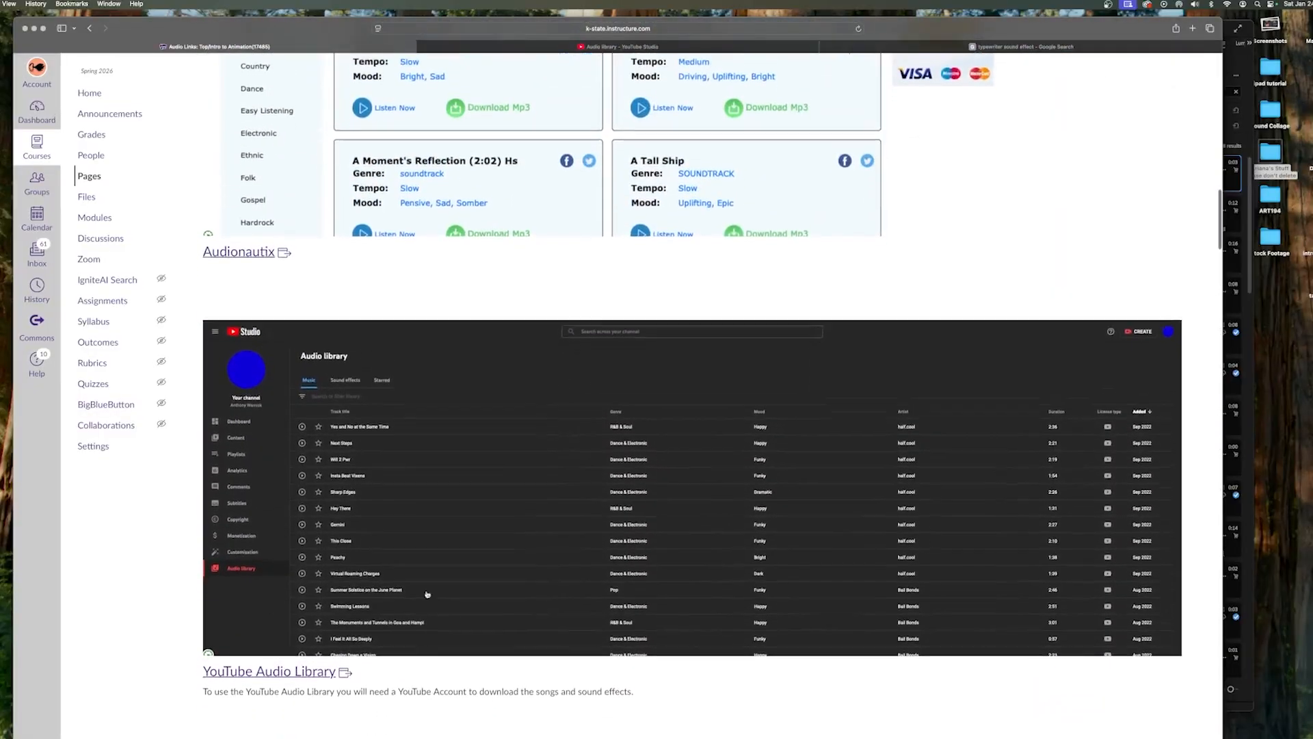
pyautogui.click(307, 672)
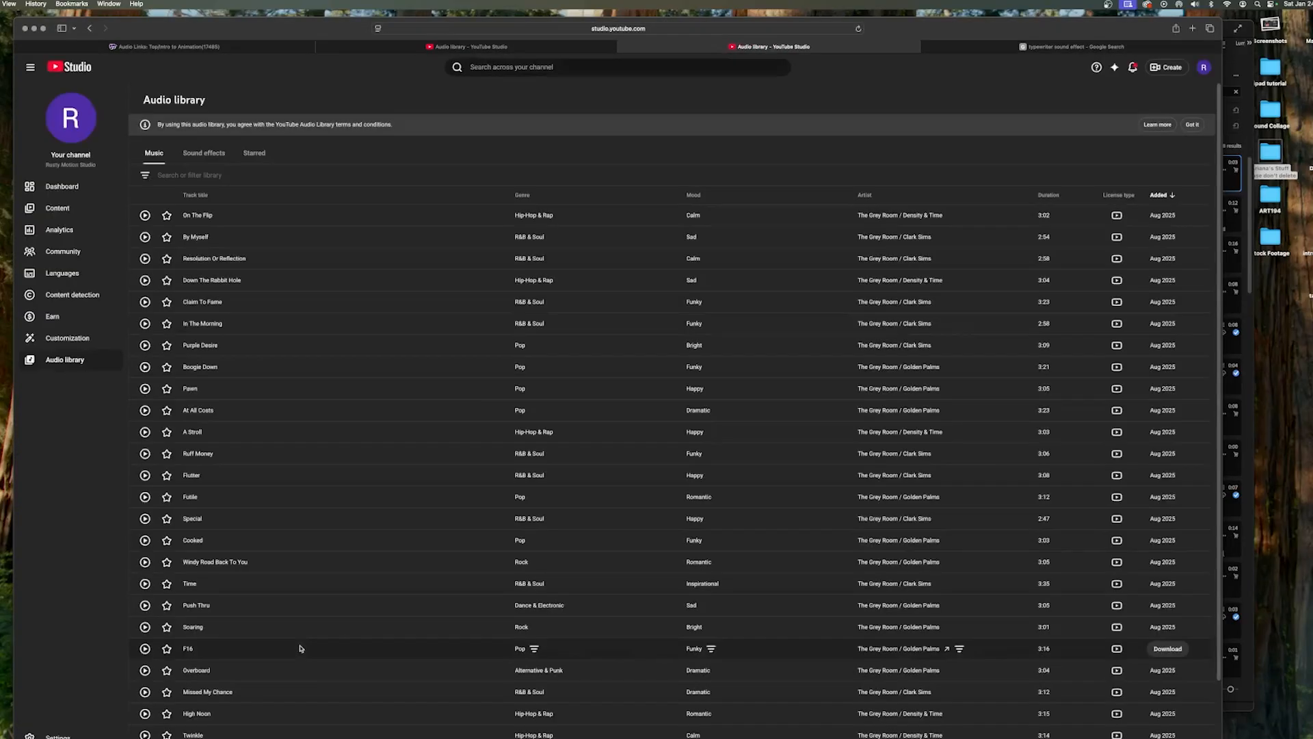
# - Filter the audio library's sound effects by the search 'meat'
pyautogui.click(201, 156)
pyautogui.click(199, 175)
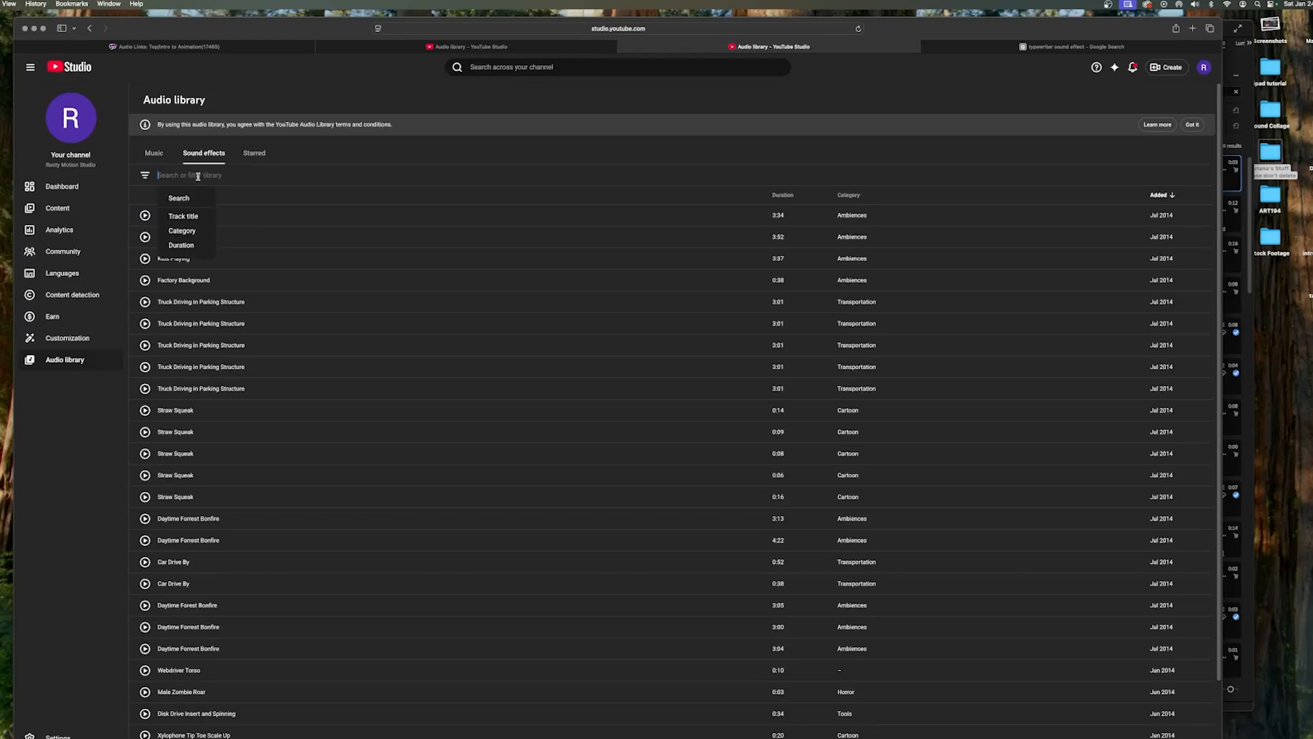
pyautogui.write('mean')
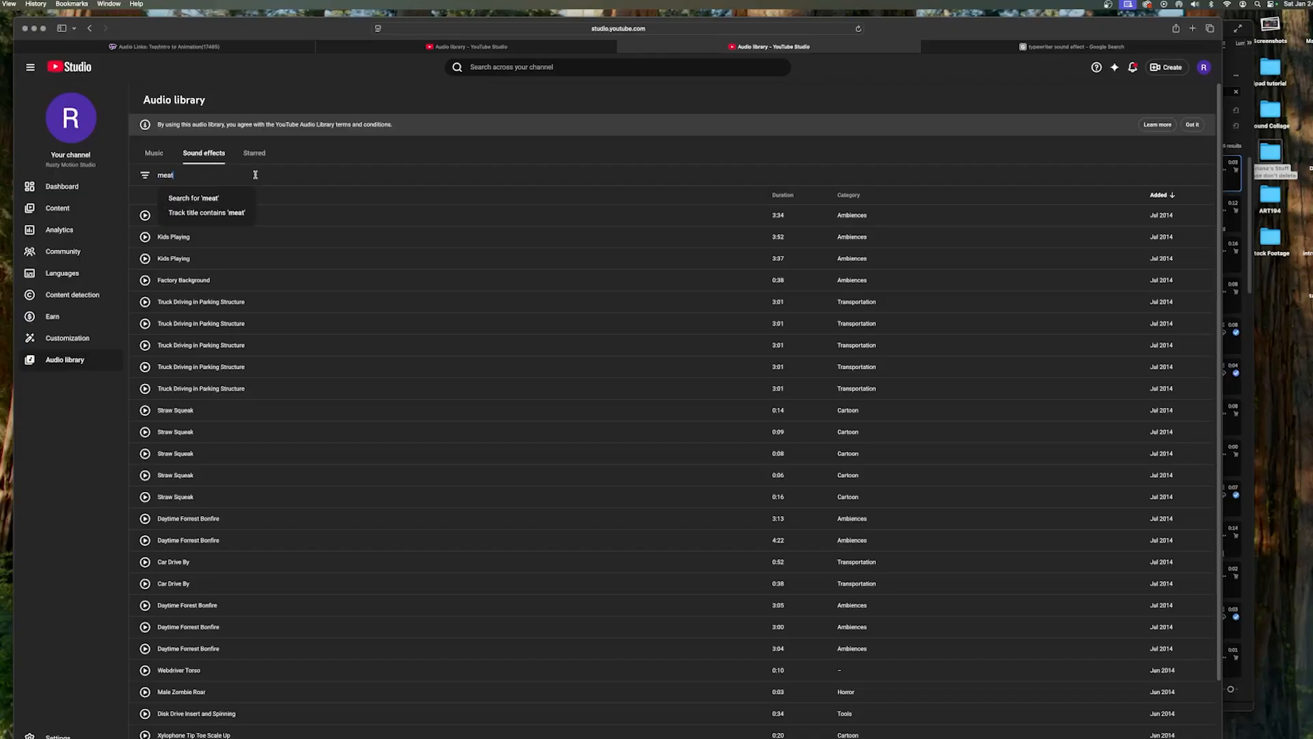
pyautogui.press('Return')
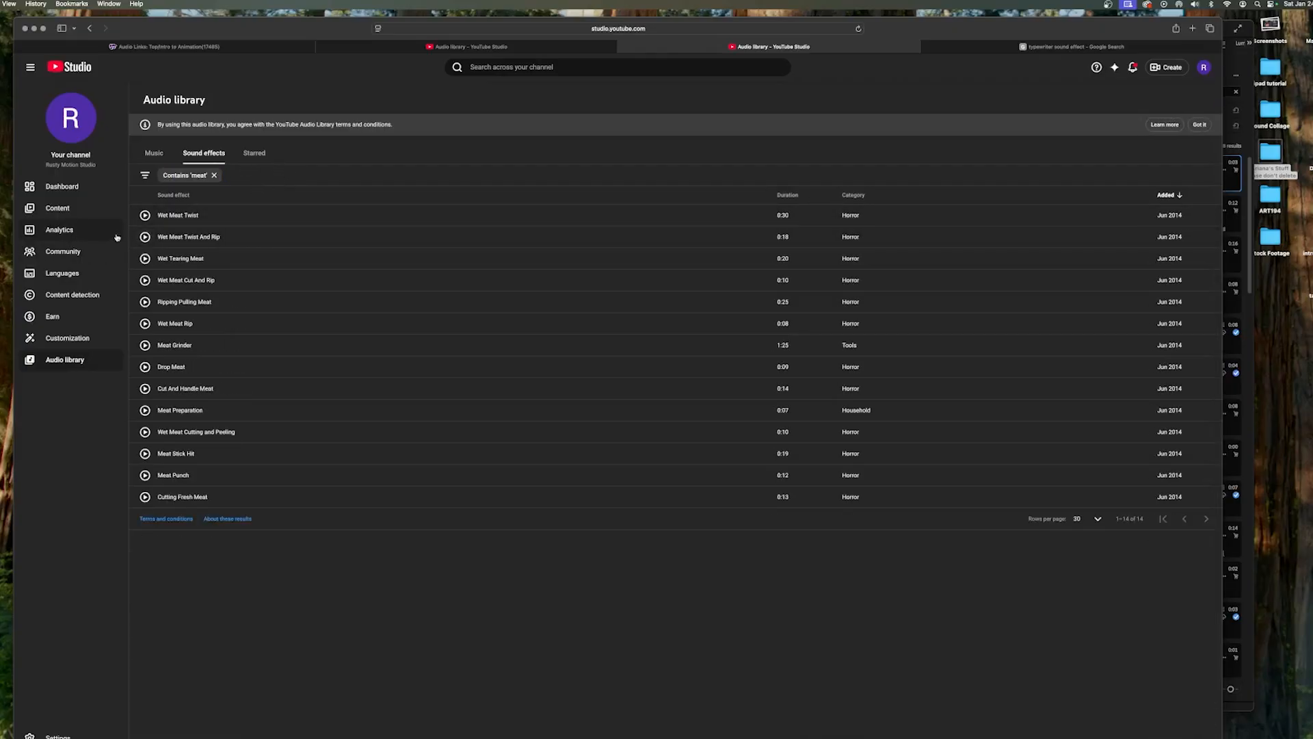
# - Preview and download Wet Meat Twist, then close the Music app that appeared
pyautogui.click(147, 216)
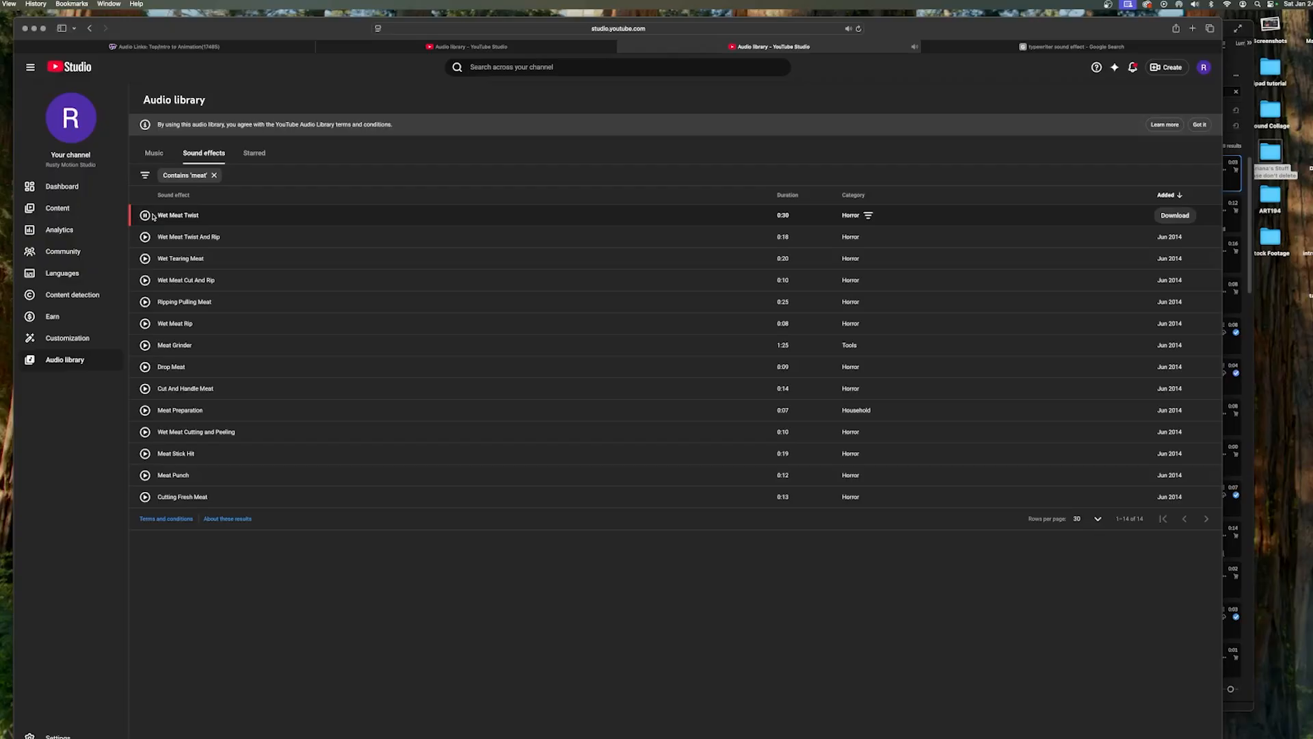
pyautogui.click(150, 215)
pyautogui.click(1176, 218)
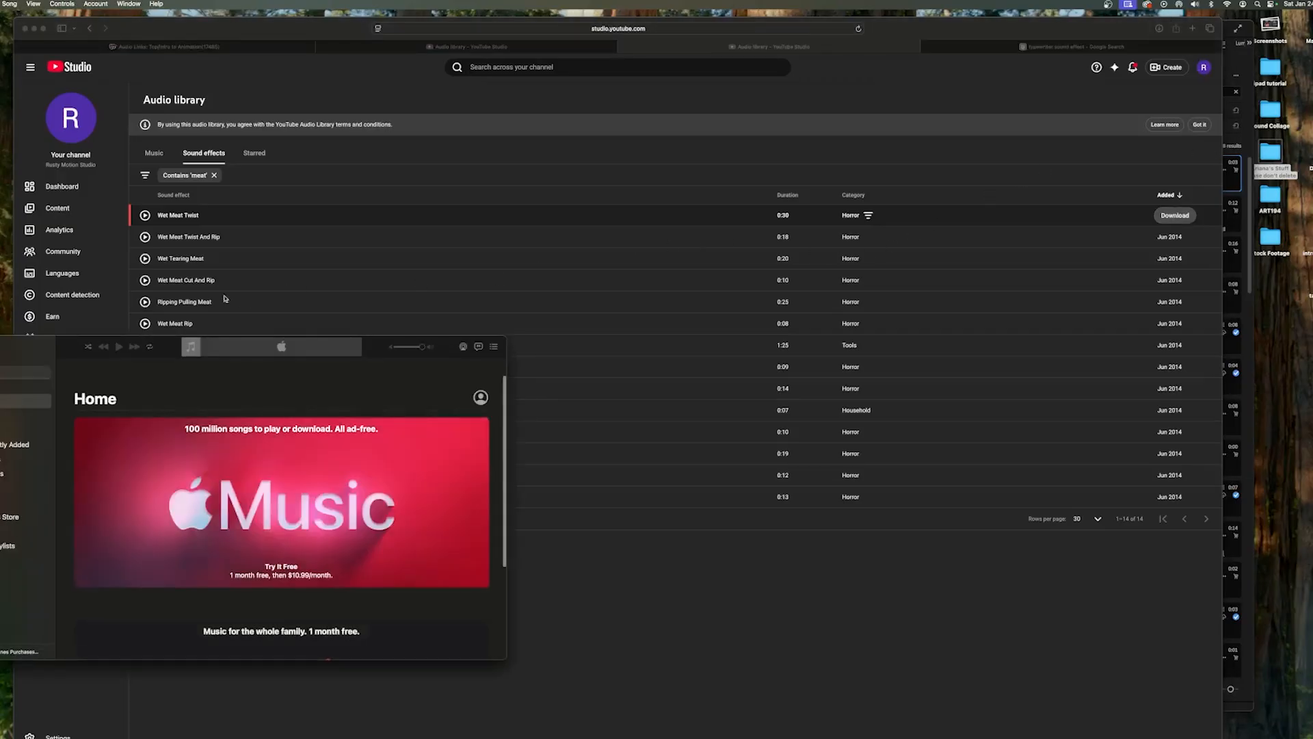
pyautogui.press('super+w')
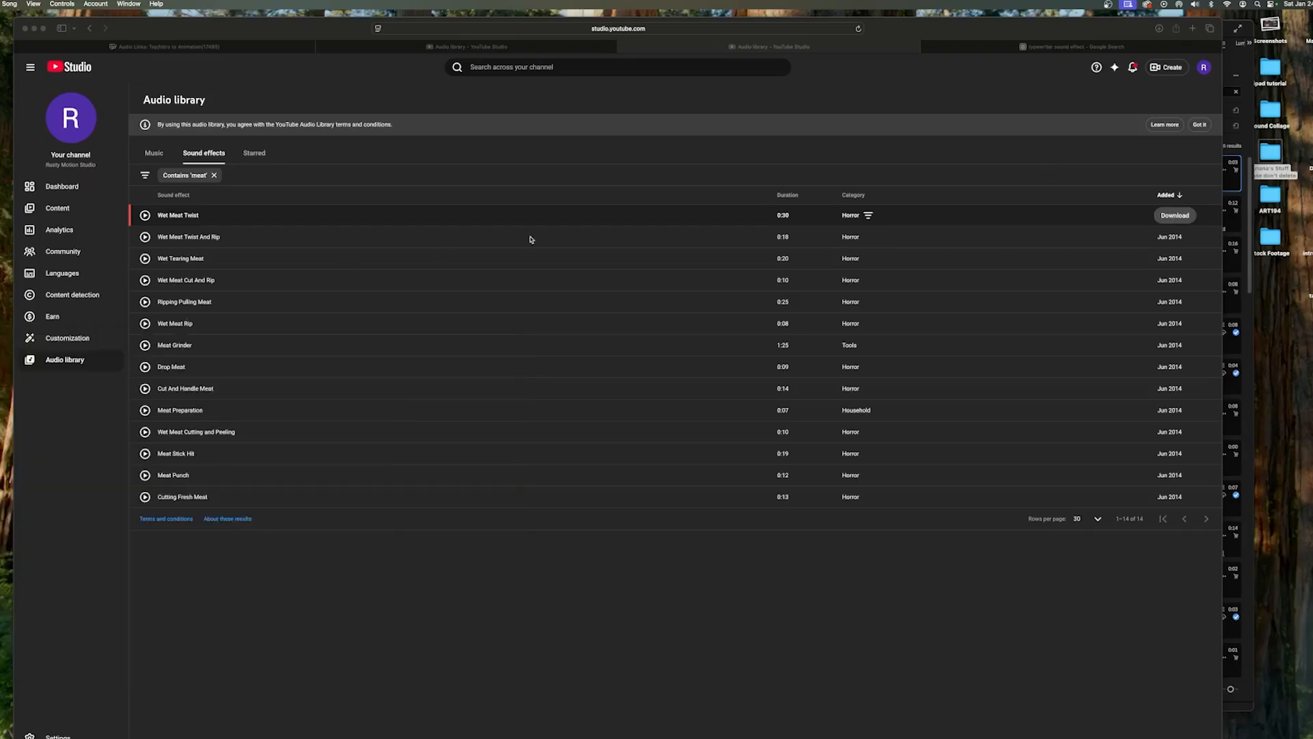
# - Drag Wet Meat Twist.mp3 from Downloads into the AdvancedFilmProject3 folder in Finder
pyautogui.click(1235, 57)
pyautogui.moveTo(1228, 29); pyautogui.dragTo(1194, 57)
pyautogui.click(1237, 75)
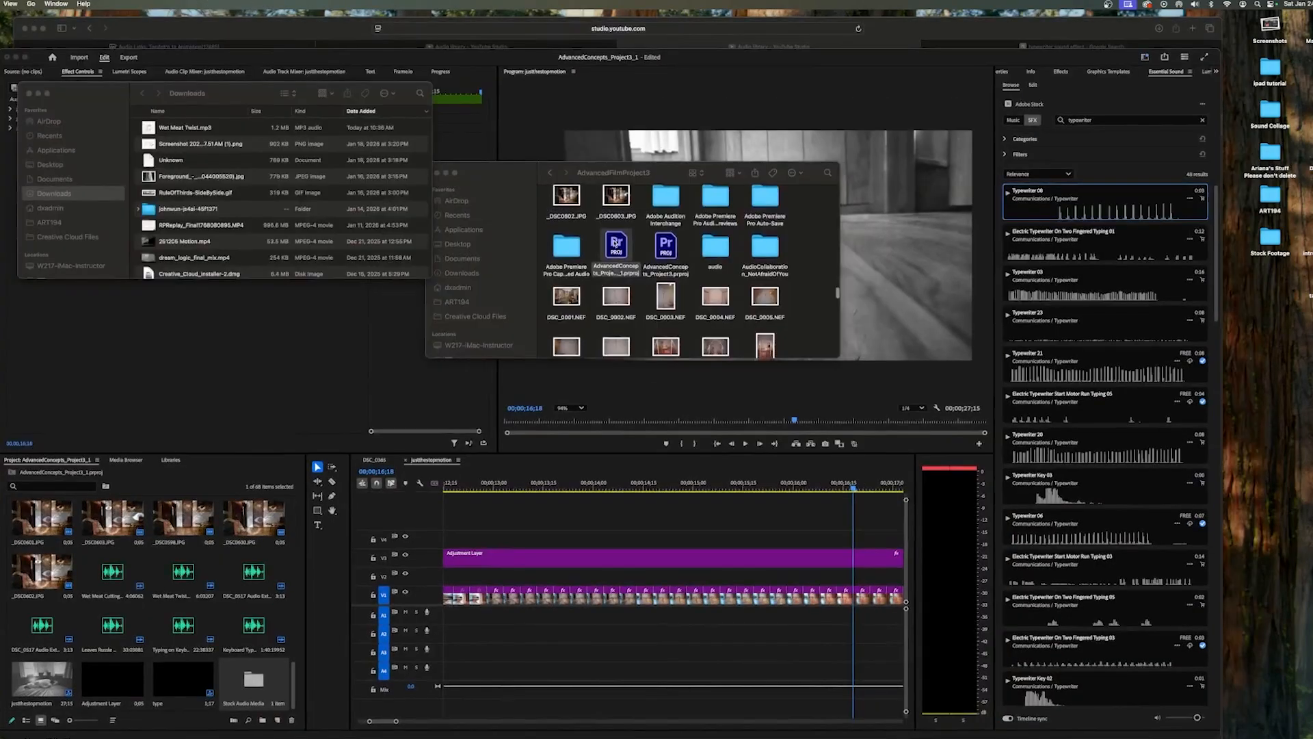
pyautogui.scroll(5, 547, 245)
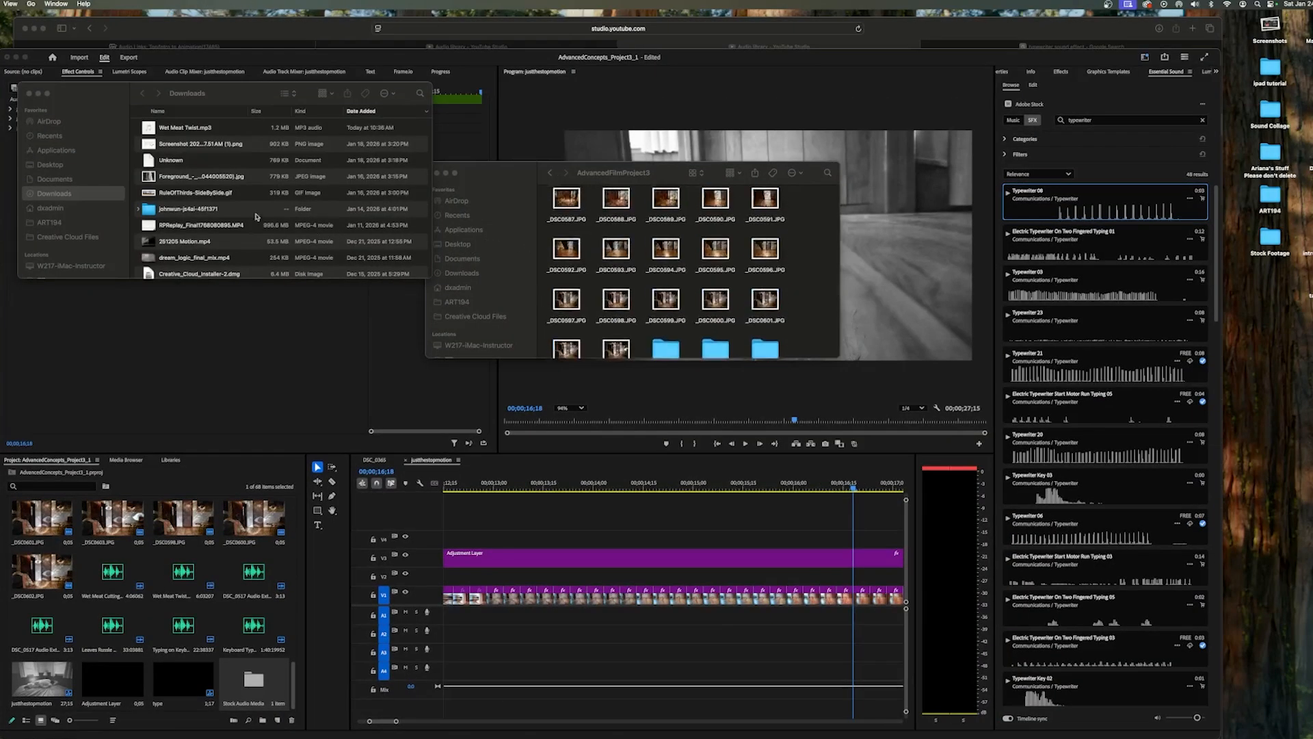
pyautogui.scroll(2, 247, 213)
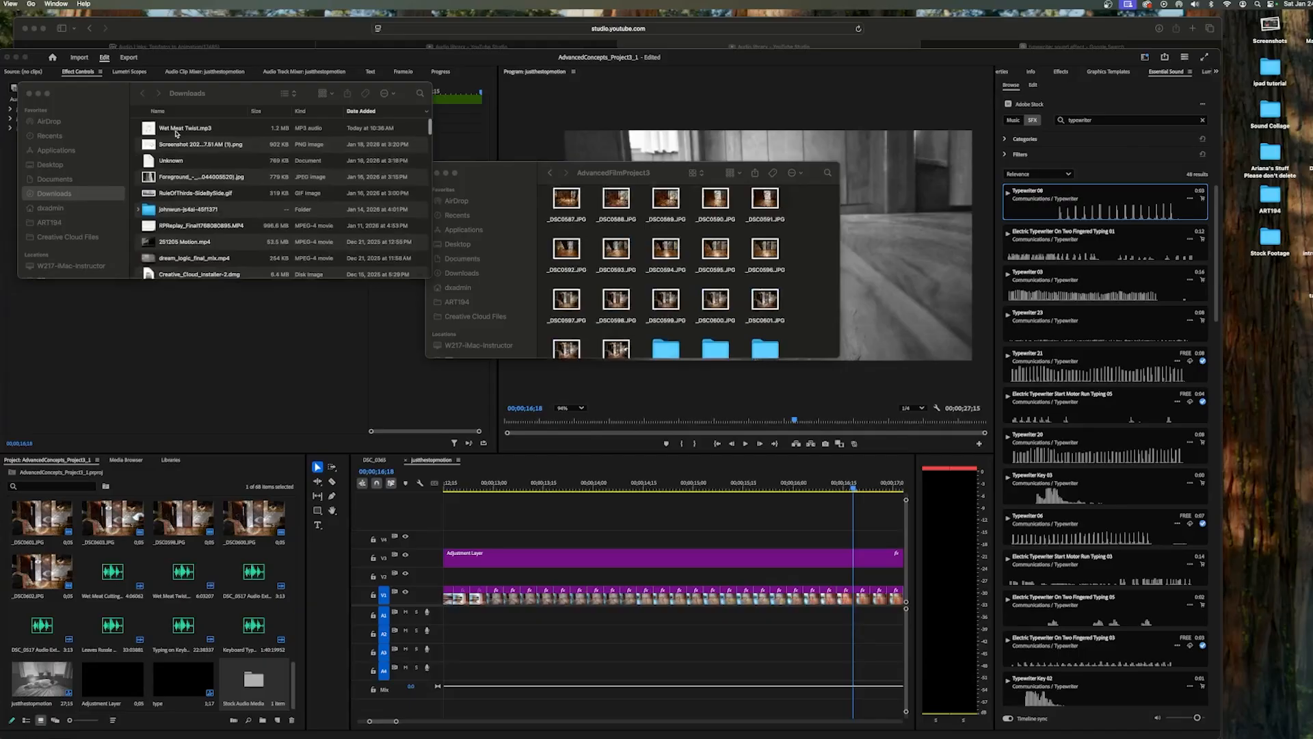
pyautogui.moveTo(176, 132); pyautogui.dragTo(823, 286)
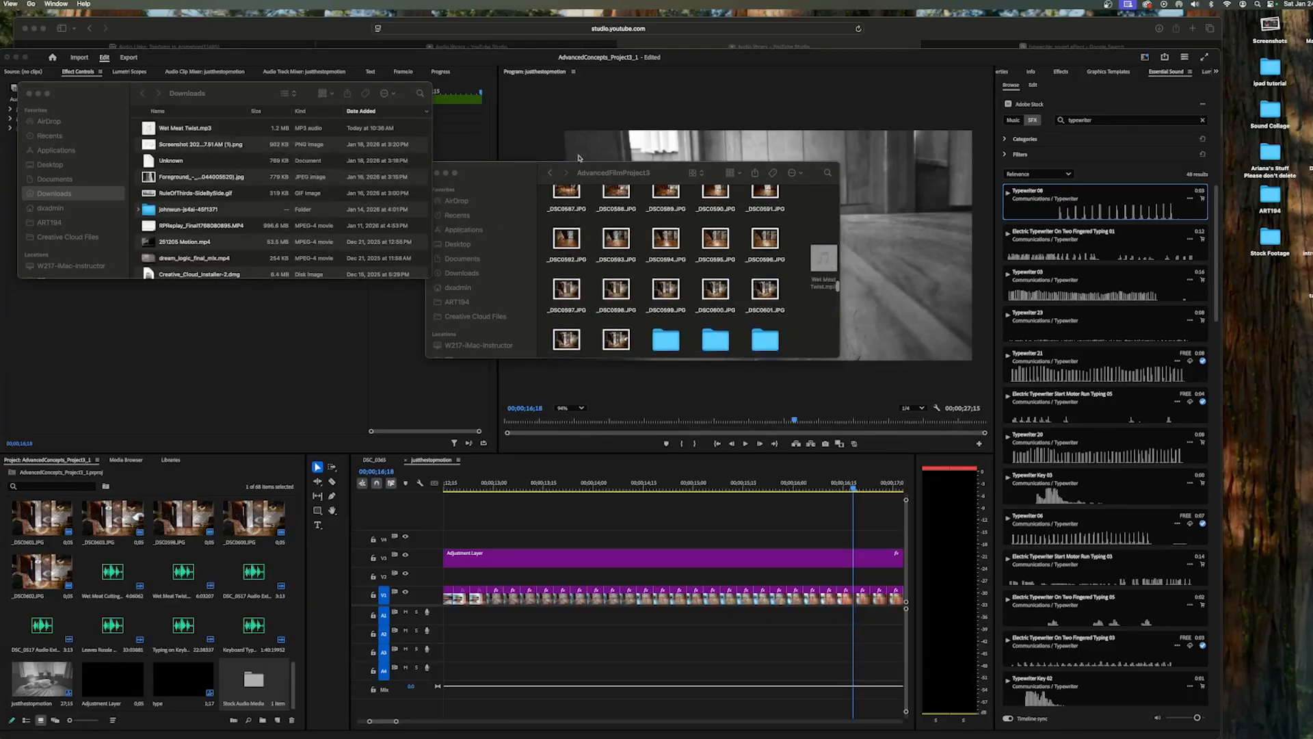
pyautogui.click(277, 355)
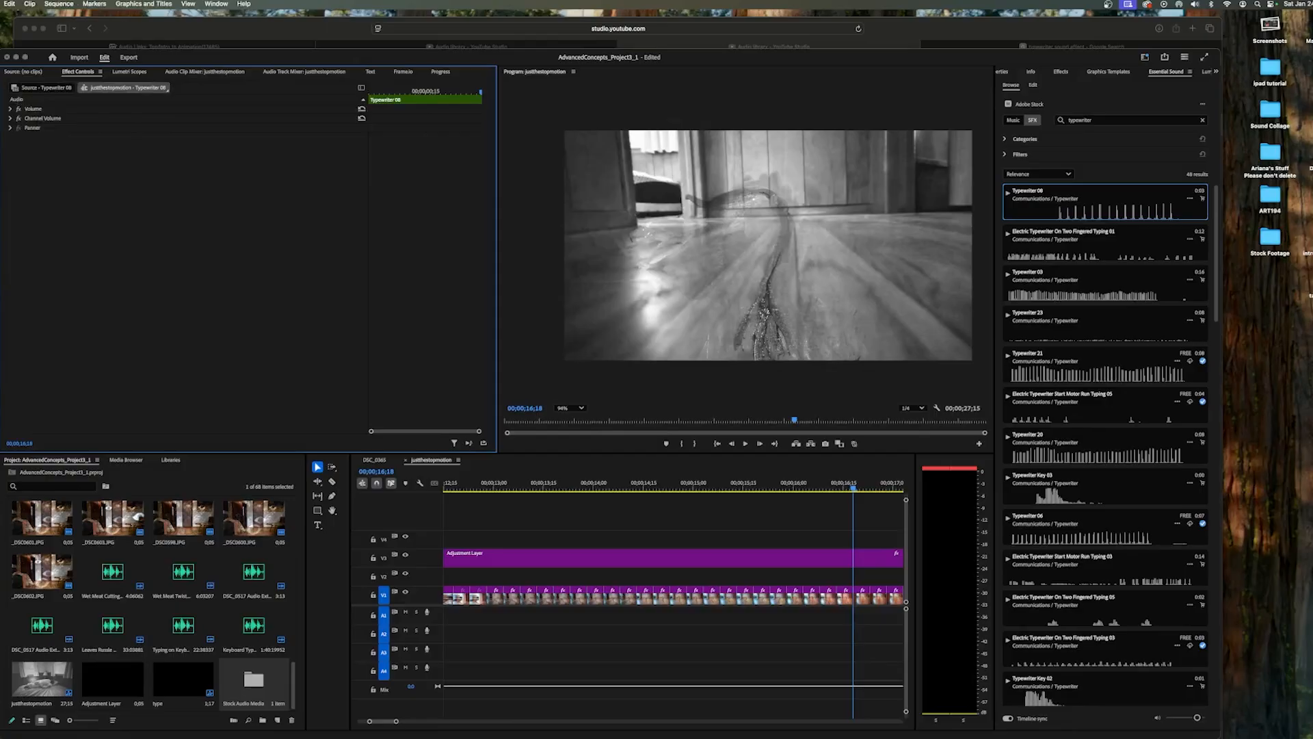
# - Import Wet Meat Twist.mp3 from the AdvancedFilmProject3 folder on the T7 drive
pyautogui.click(3, 4)
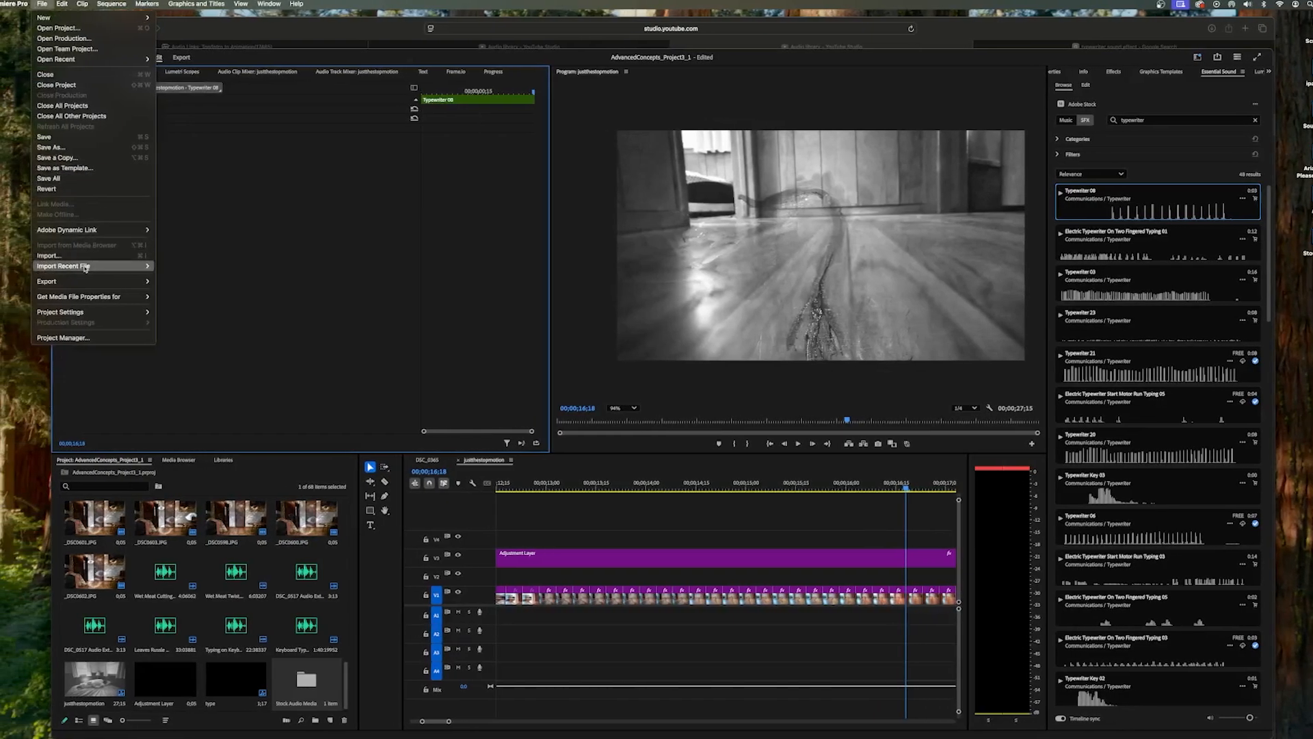
pyautogui.click(81, 258)
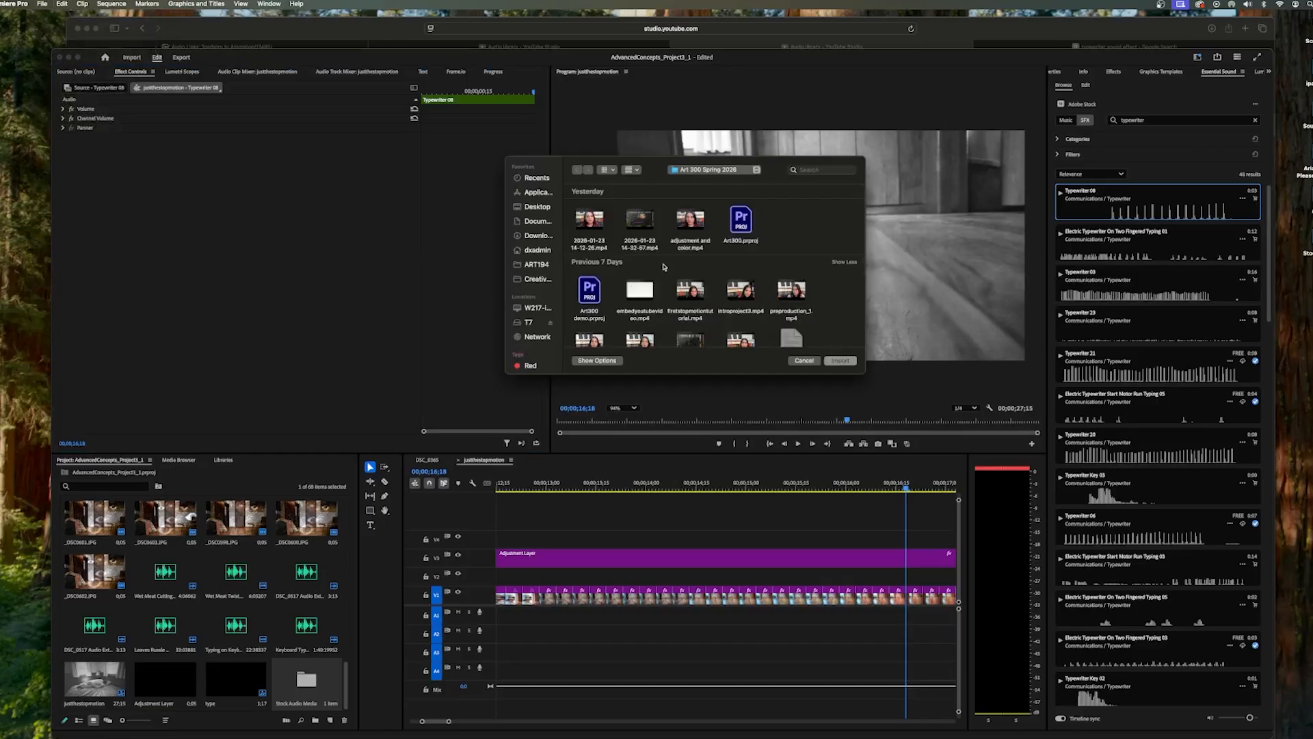
pyautogui.scroll(-3, 663, 266)
pyautogui.scroll(3, 663, 264)
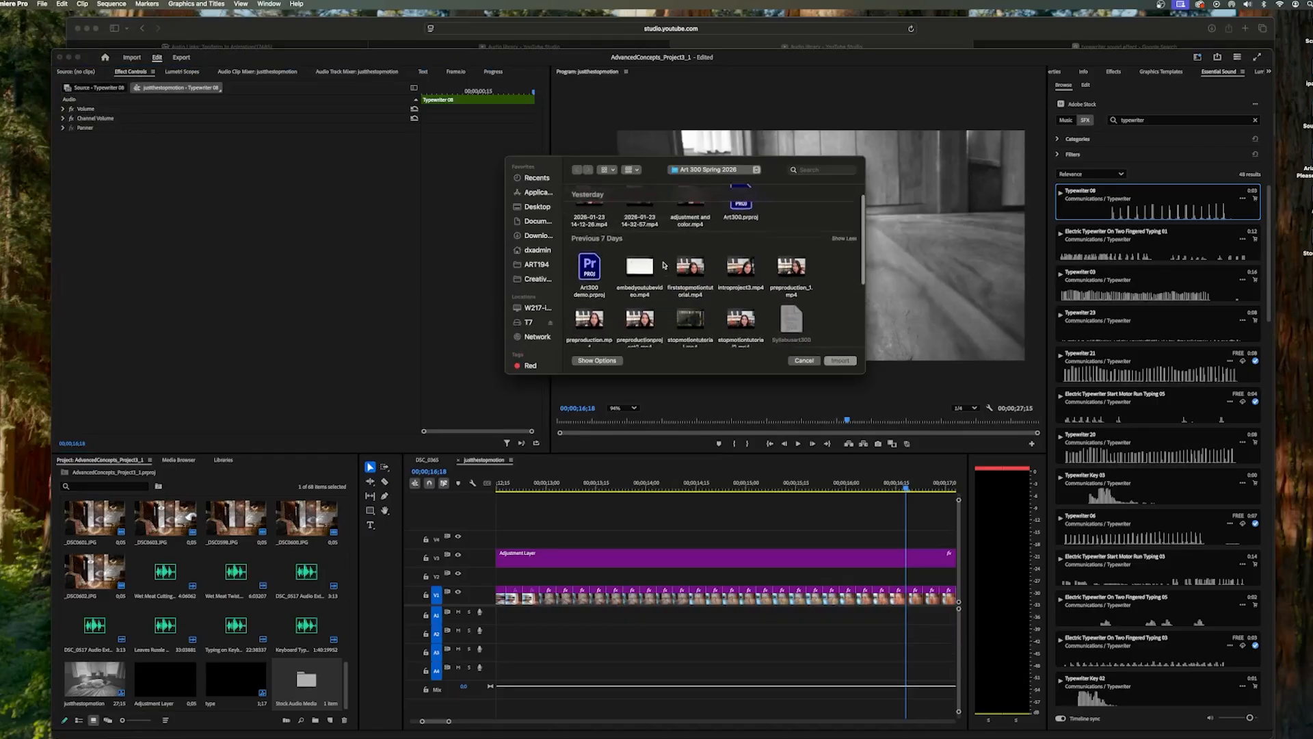
pyautogui.click(526, 324)
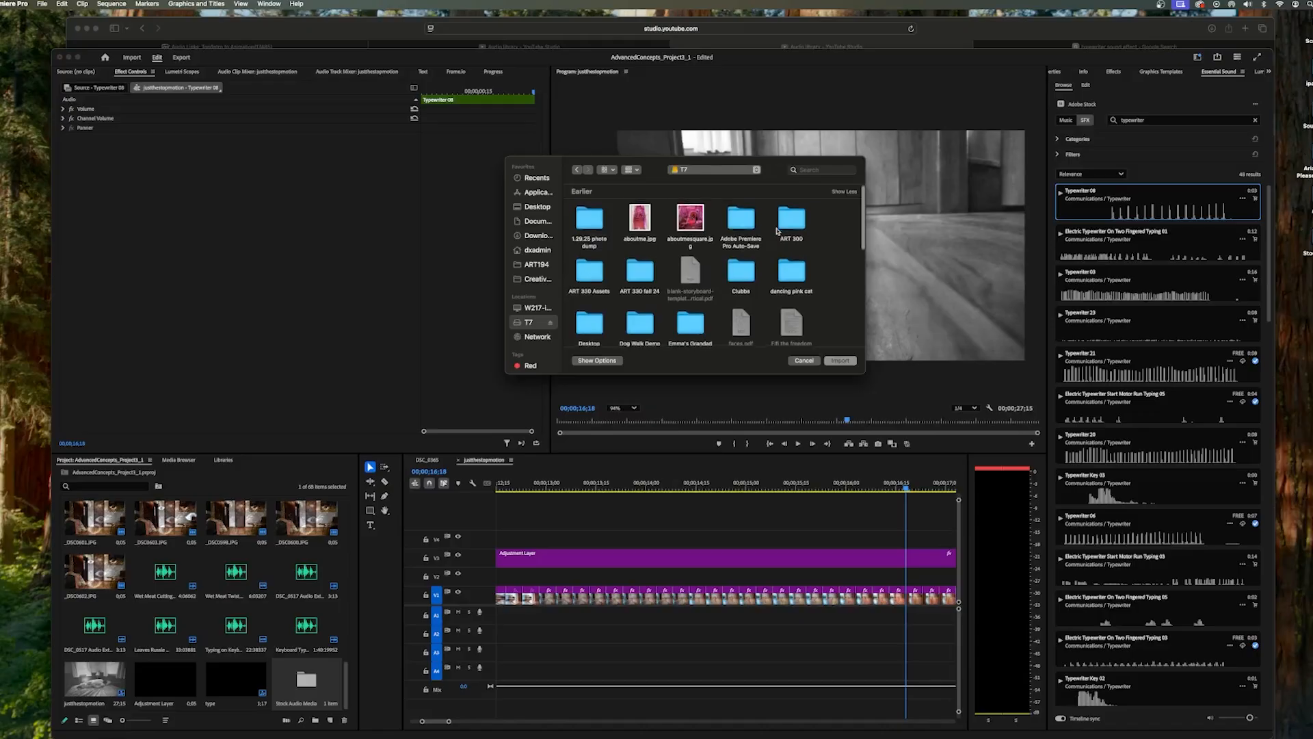
pyautogui.scroll(-5, 773, 234)
pyautogui.scroll(-2, 769, 236)
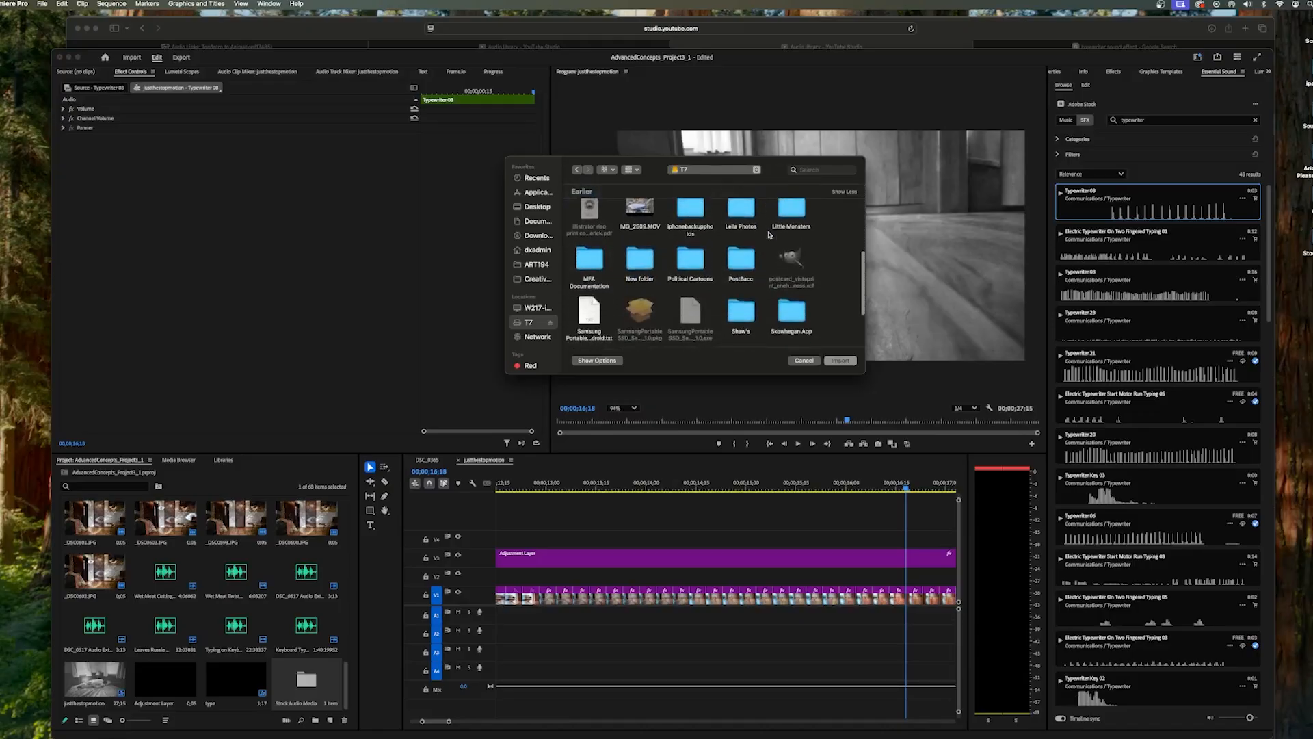
pyautogui.doubleClick(576, 271)
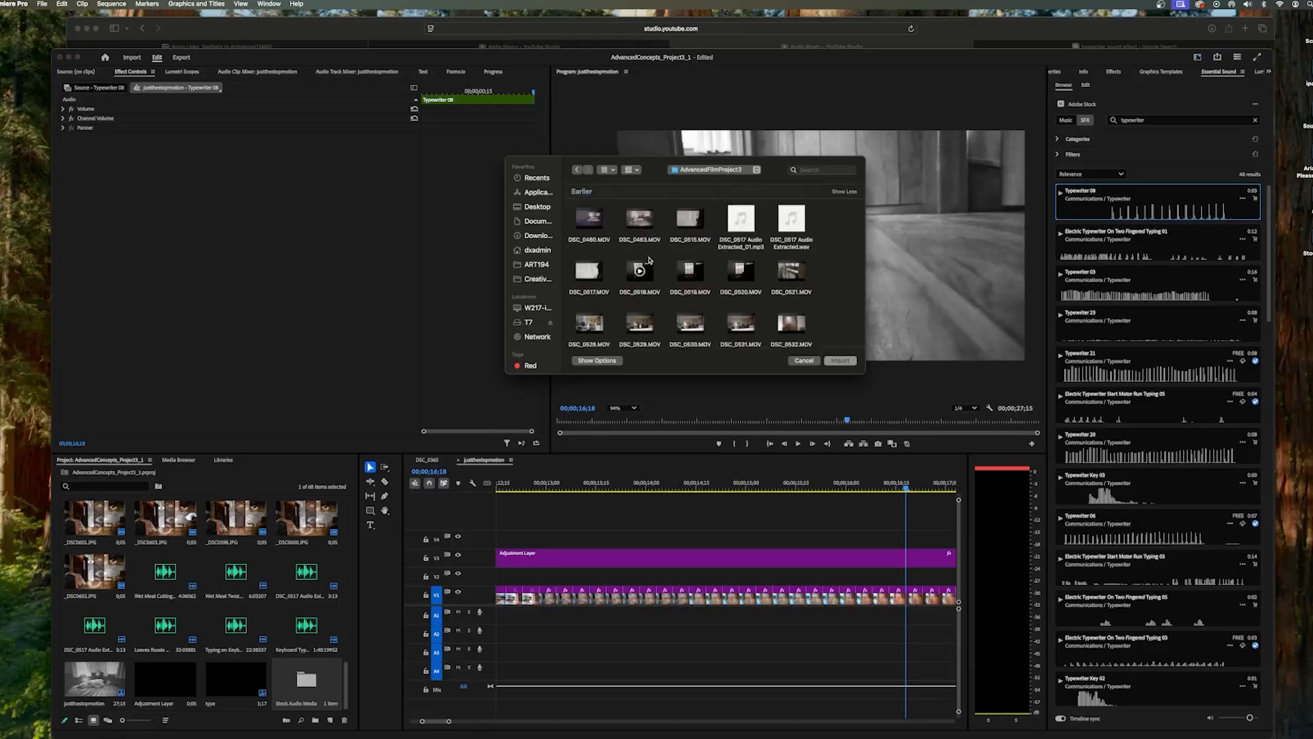
pyautogui.scroll(-10, 650, 260)
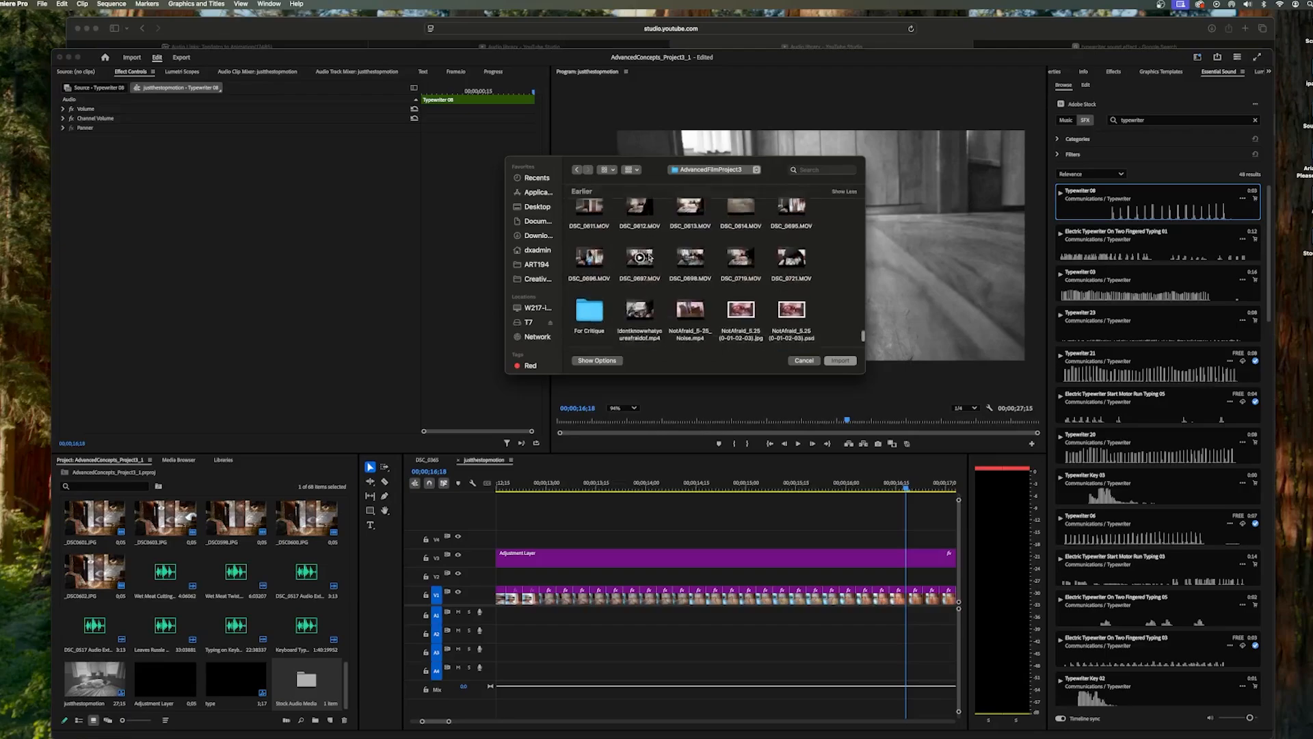
pyautogui.scroll(-3, 649, 259)
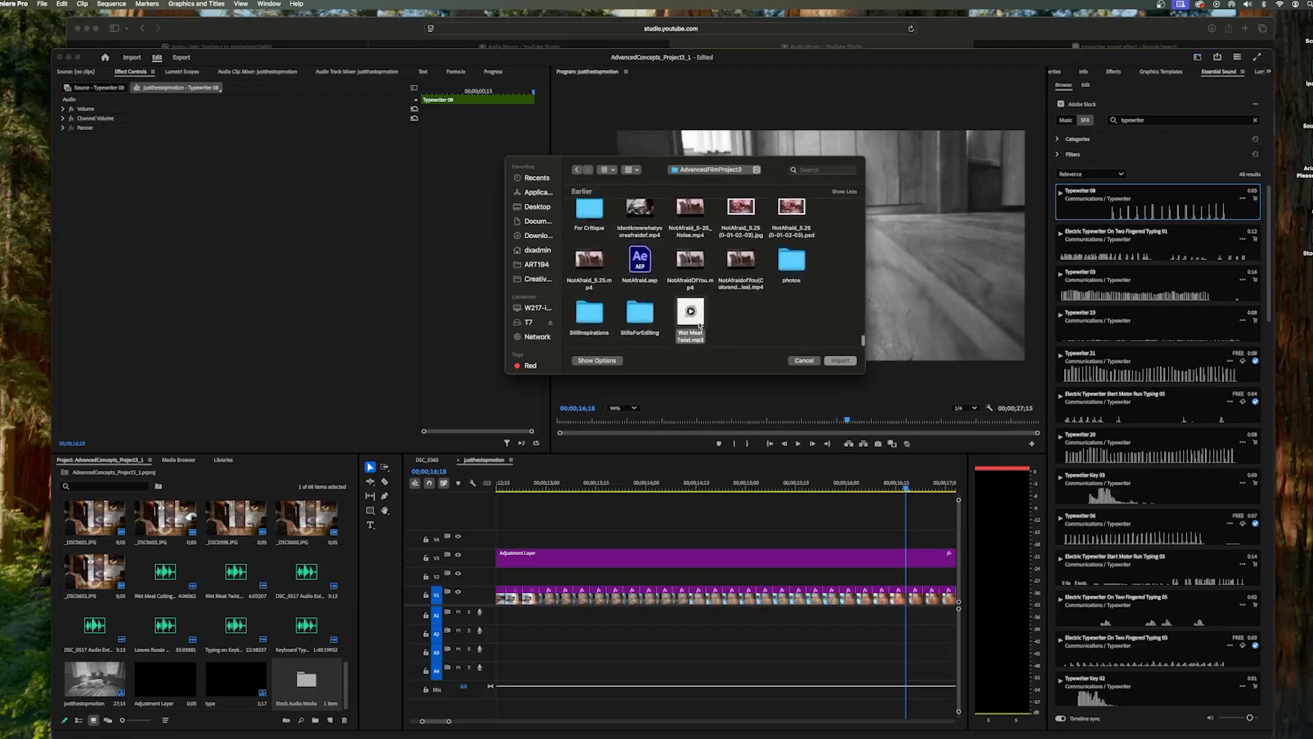
pyautogui.click(850, 358)
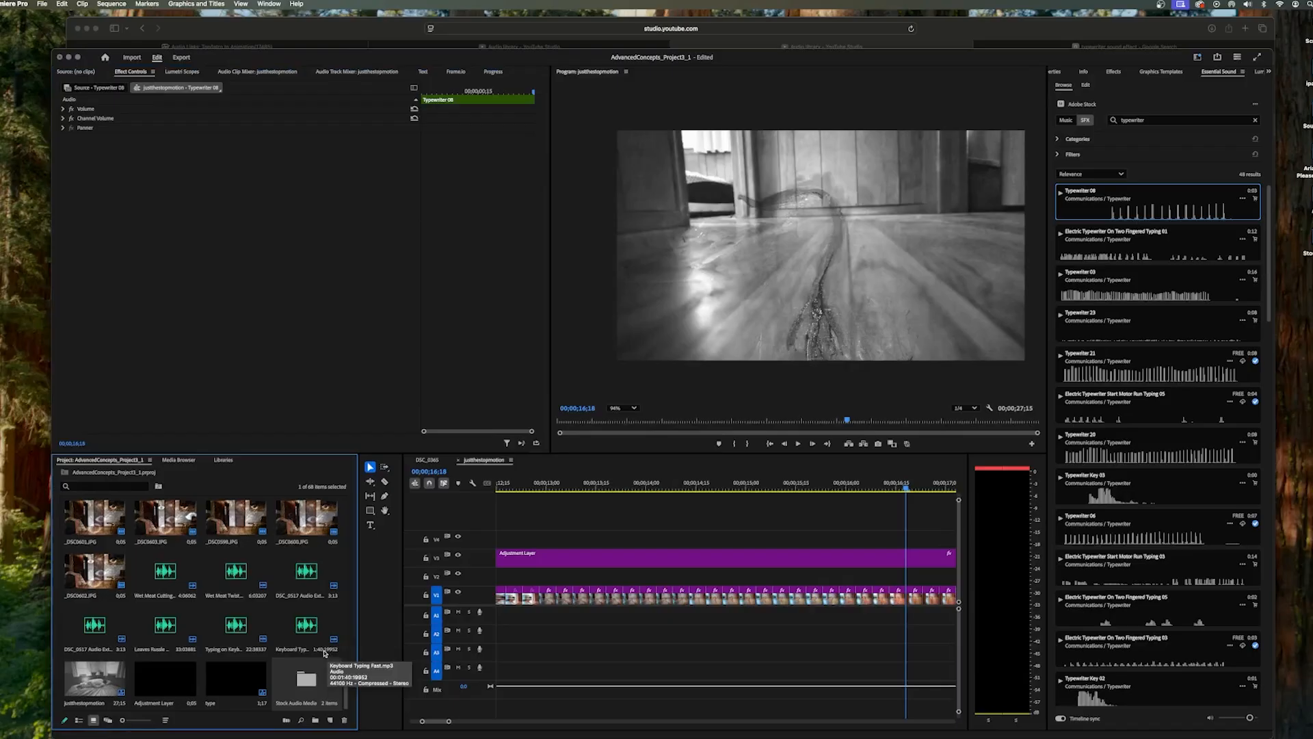
# - Open the Stock Audio Media bin to view its contents
pyautogui.scroll(10, 325, 653)
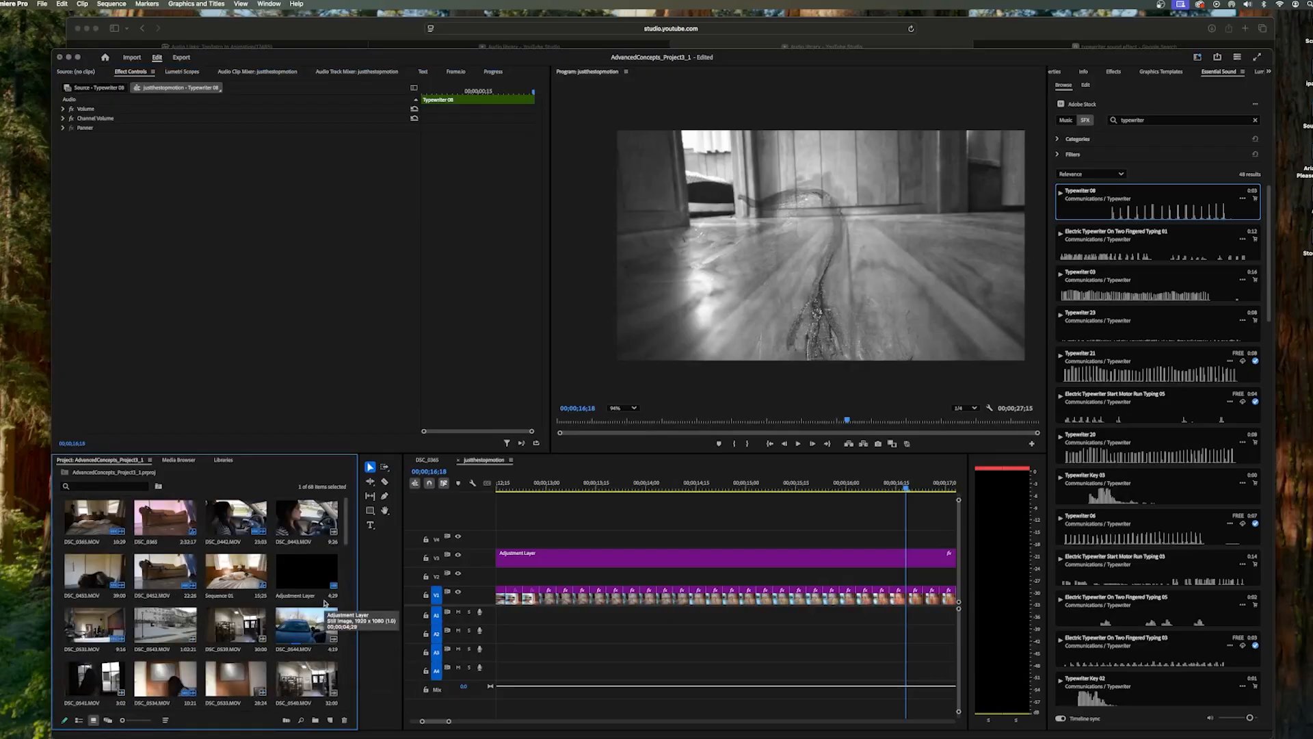
pyautogui.scroll(-10, 325, 602)
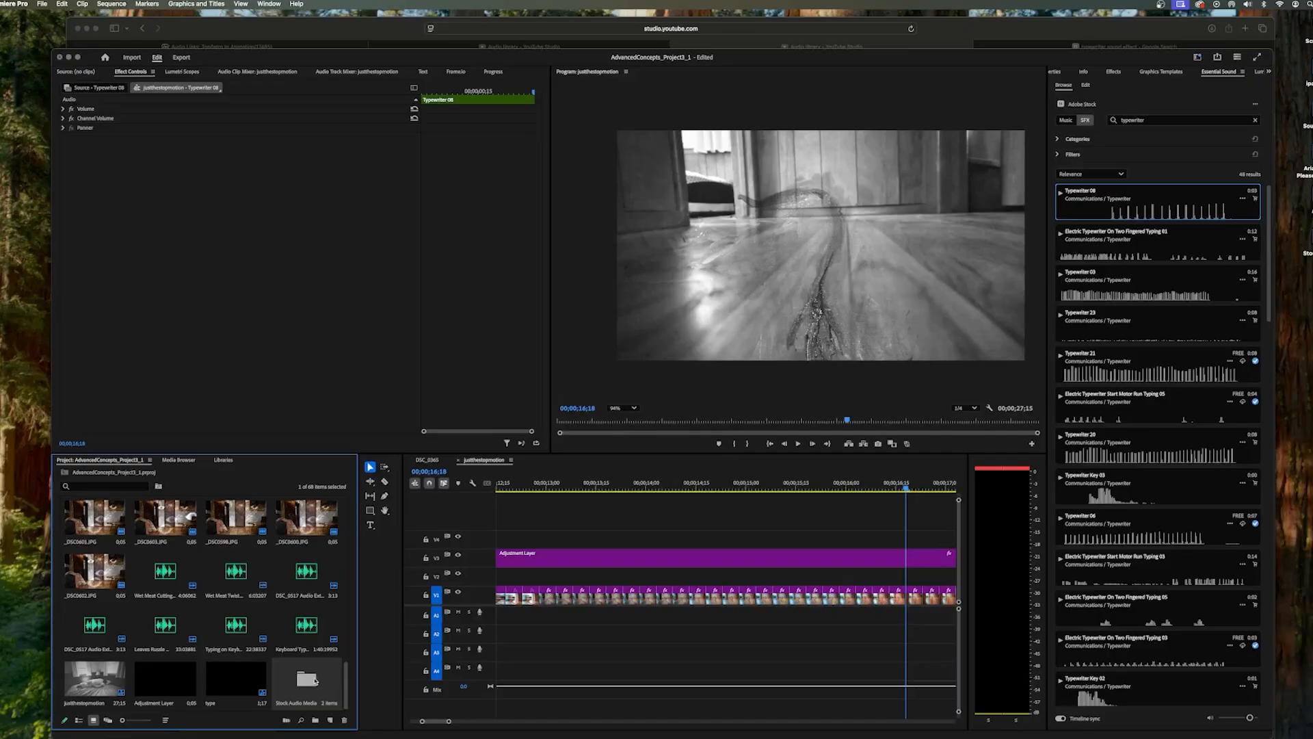
pyautogui.doubleClick(315, 681)
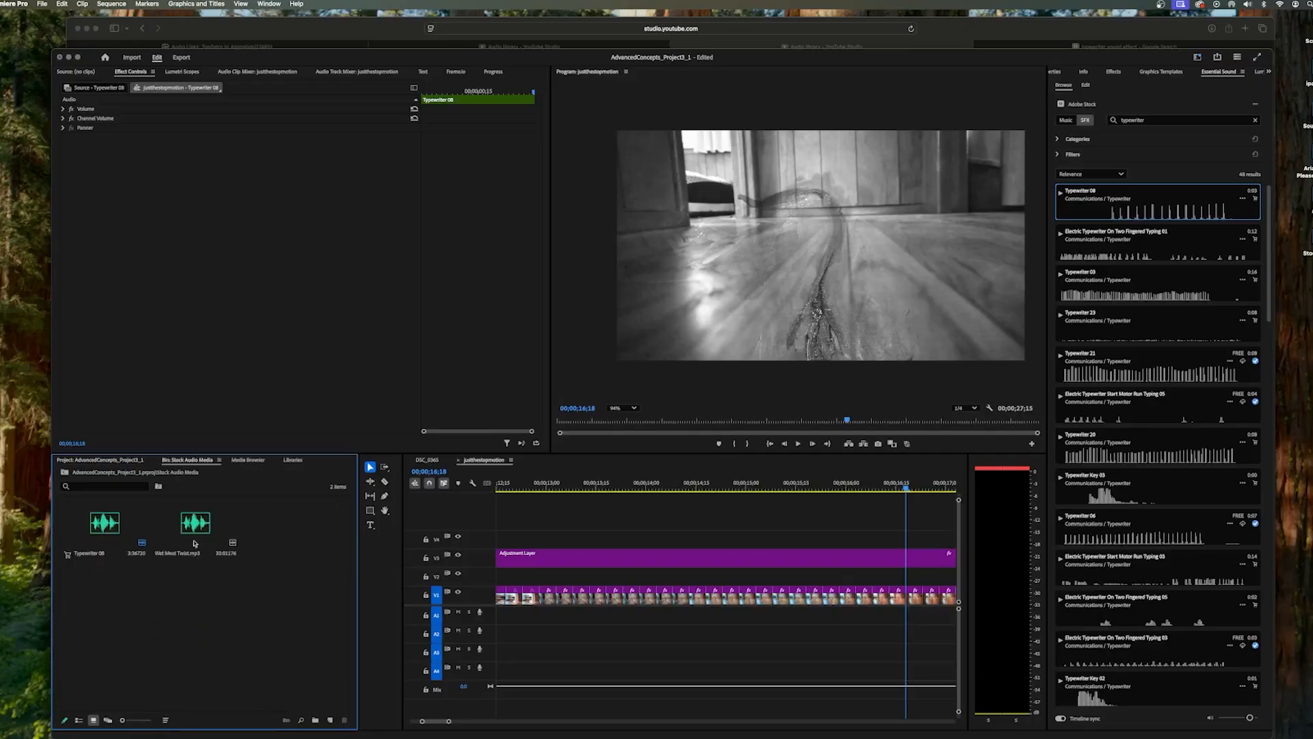
# - Place Wet Meat Twist.mp3 on A2 near the sequence start and preview its timing
pyautogui.moveTo(194, 518); pyautogui.dragTo(547, 633)
pyautogui.hscroll(-10, 703, 681)
pyautogui.hscroll(8, 703, 681)
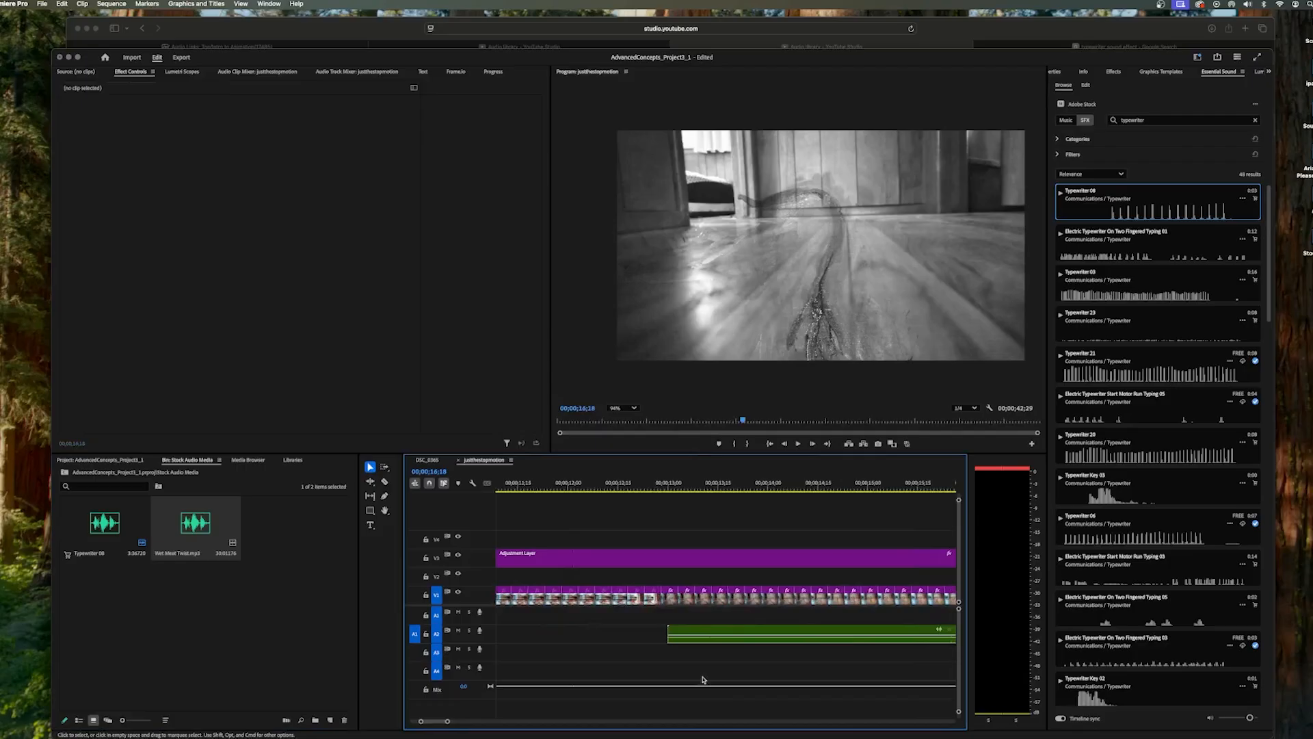
pyautogui.moveTo(448, 723); pyautogui.dragTo(525, 725)
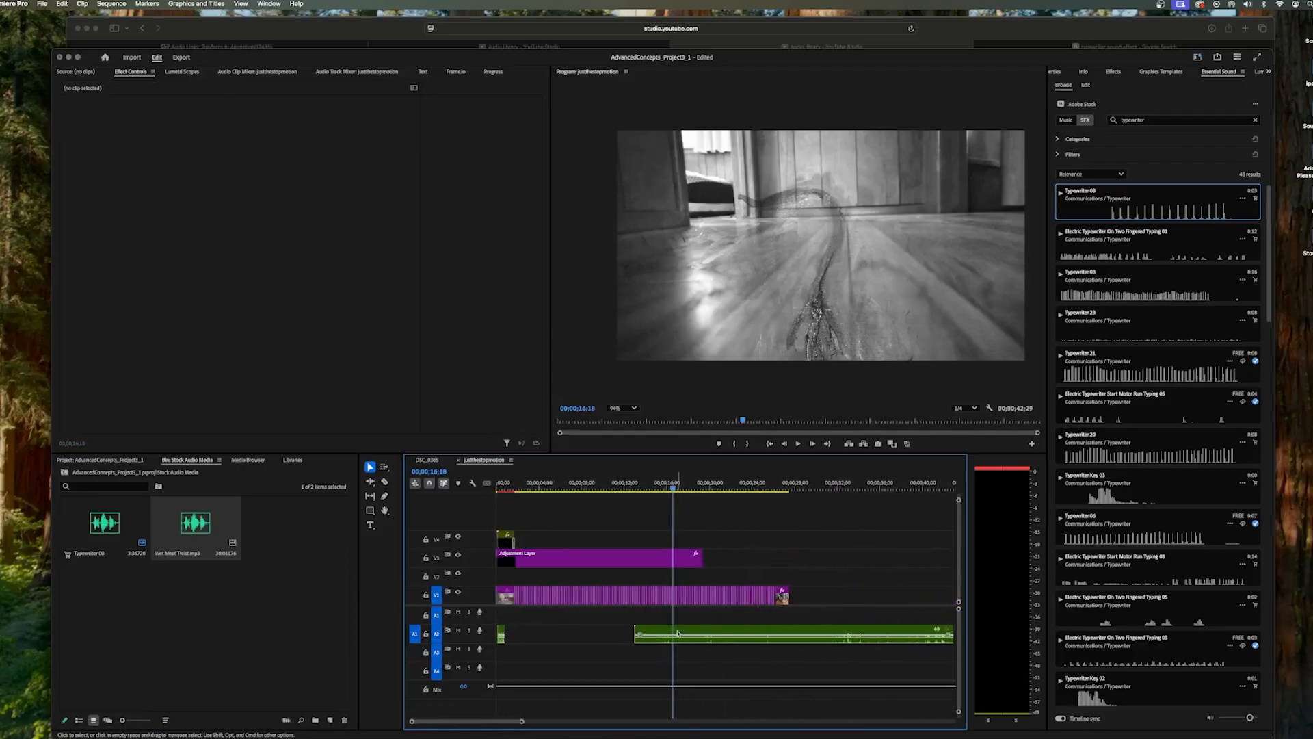
pyautogui.moveTo(681, 634); pyautogui.dragTo(552, 635)
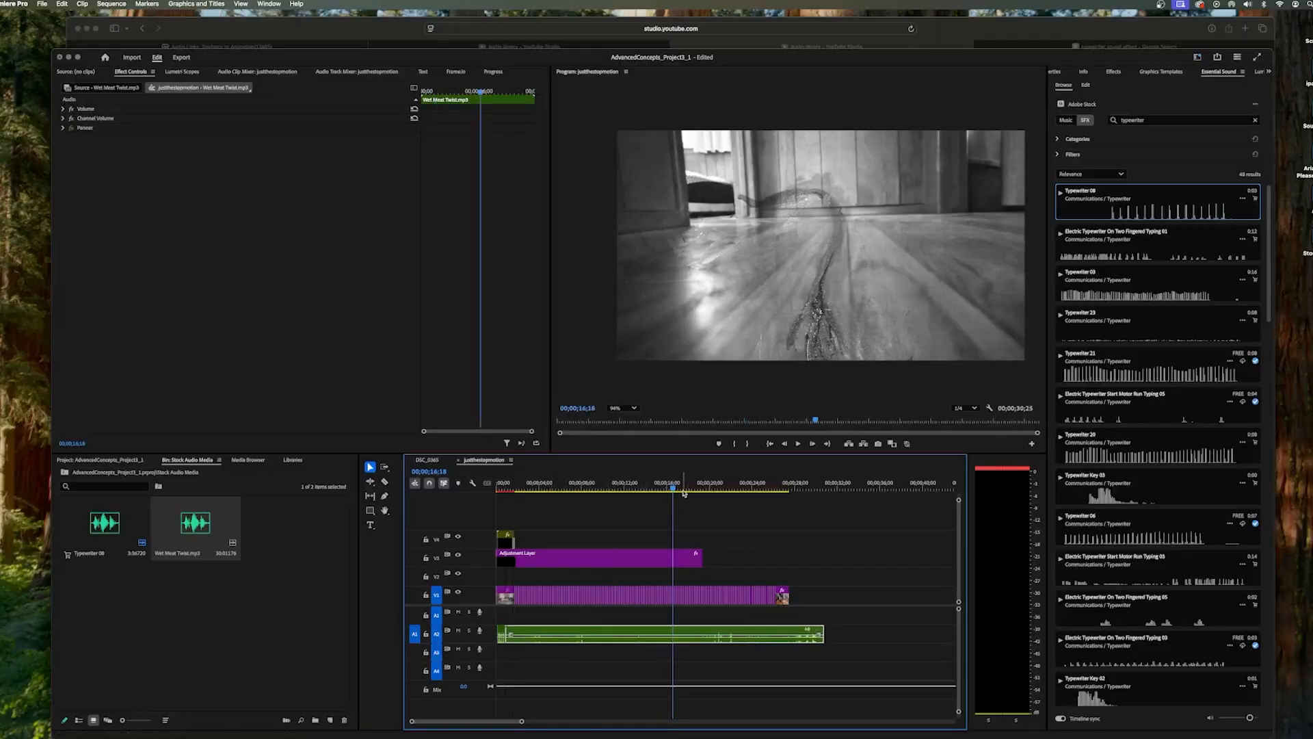
pyautogui.press('Home')
pyautogui.press('space')
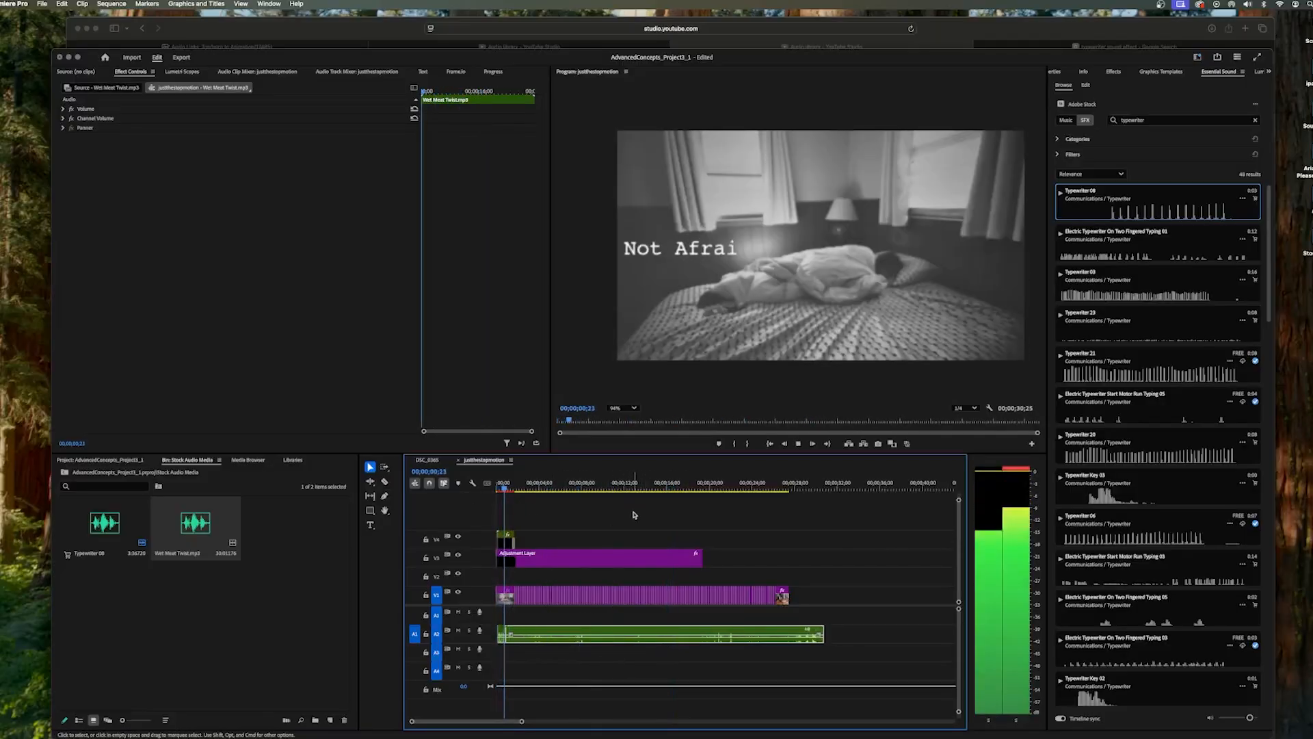
pyautogui.press('space')
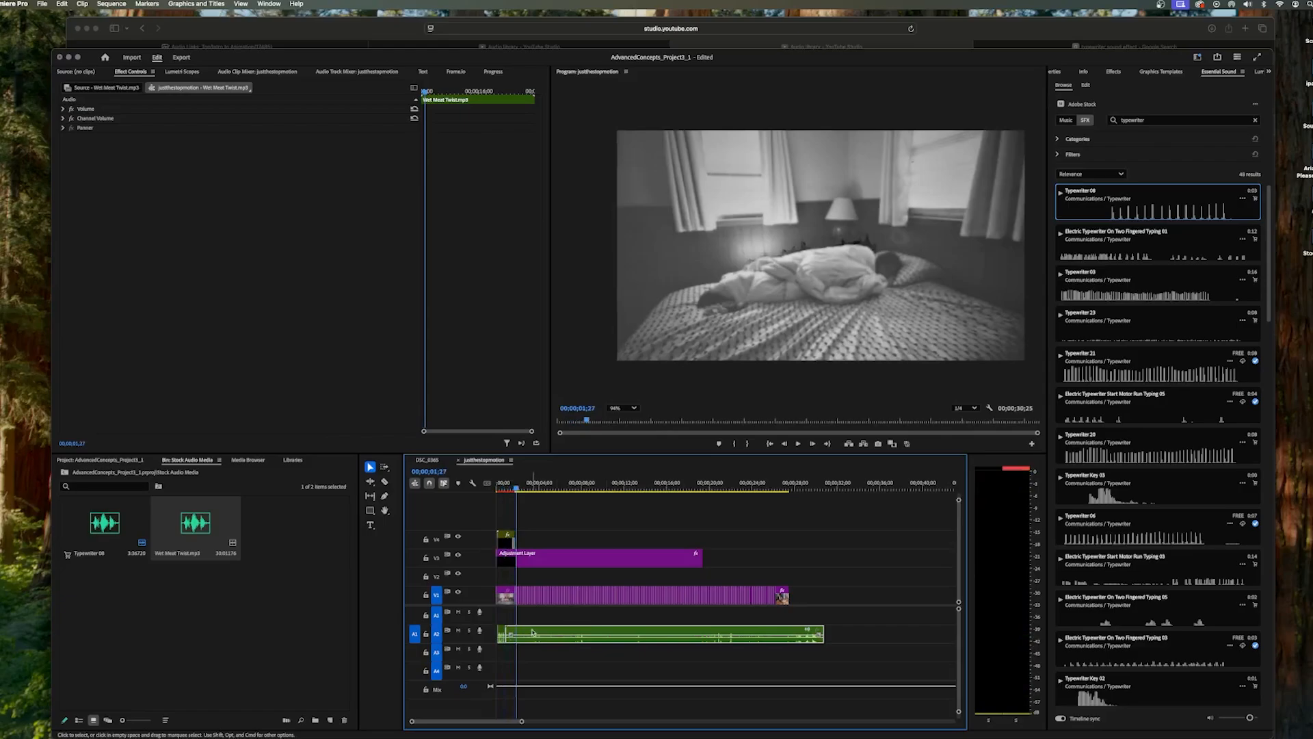
pyautogui.moveTo(534, 631); pyautogui.dragTo(541, 630)
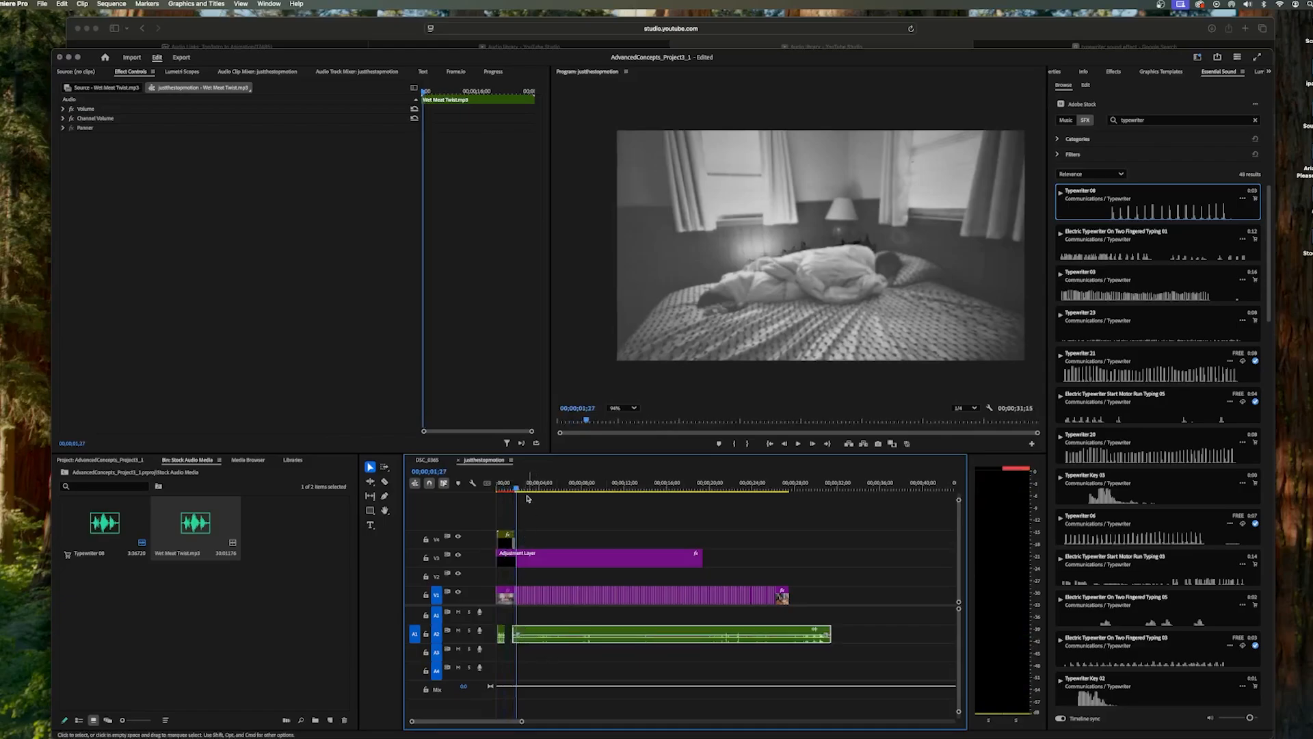
pyautogui.moveTo(516, 490); pyautogui.dragTo(498, 489)
pyautogui.press('space')
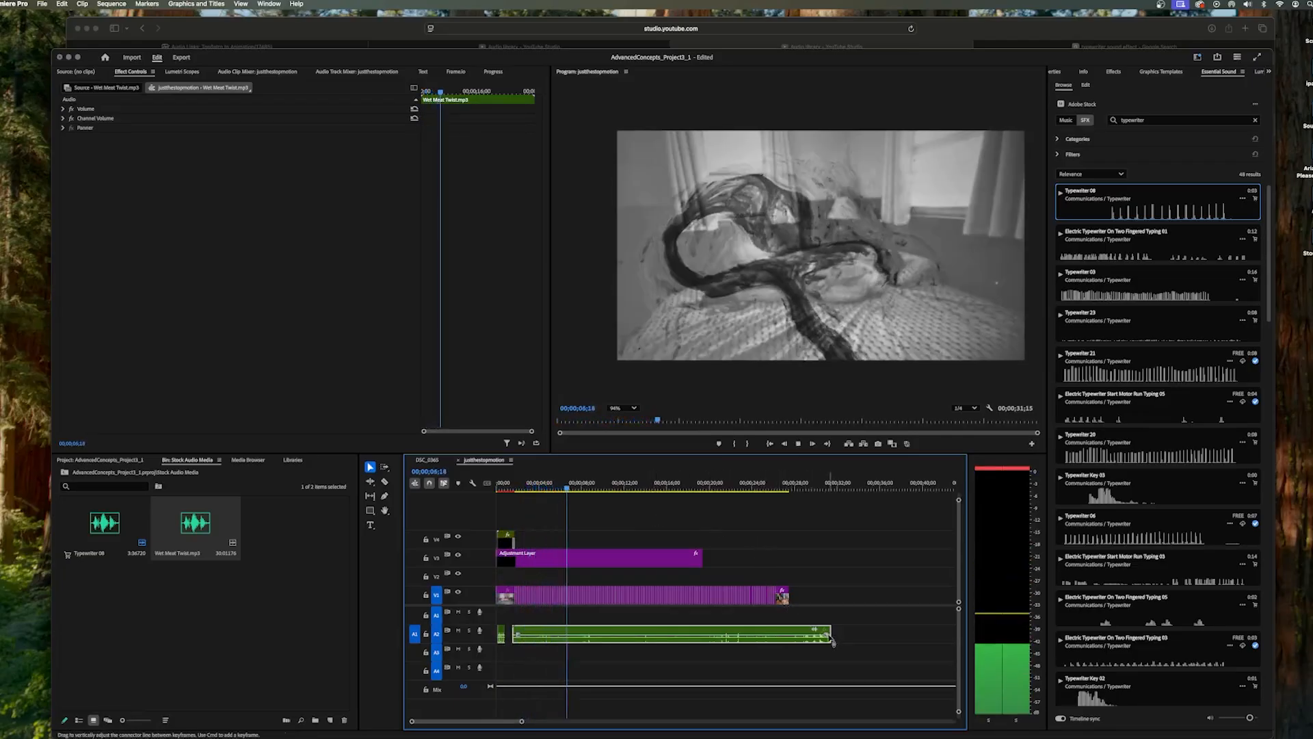
# - Trim the audio's end to match the video and apply a default transition at V1's end
pyautogui.moveTo(829, 633); pyautogui.dragTo(785, 627)
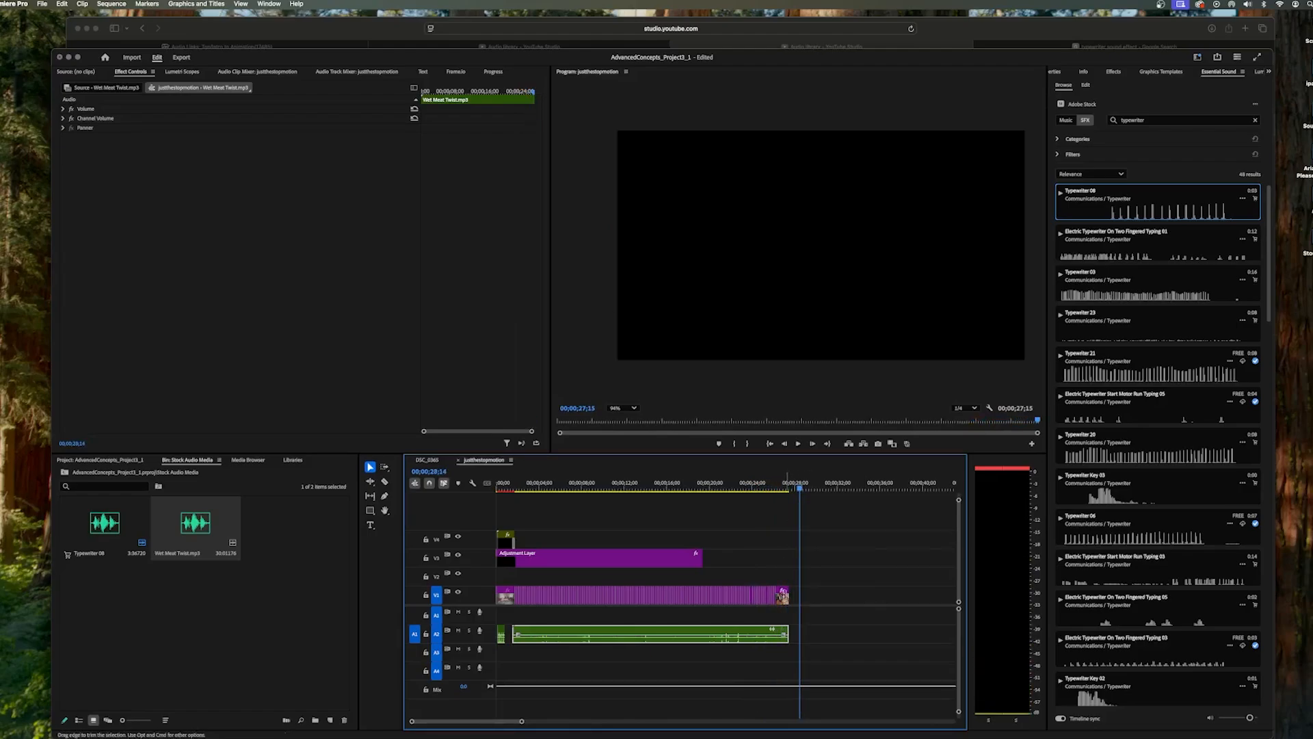
pyautogui.rightClick(785, 599)
pyautogui.click(828, 662)
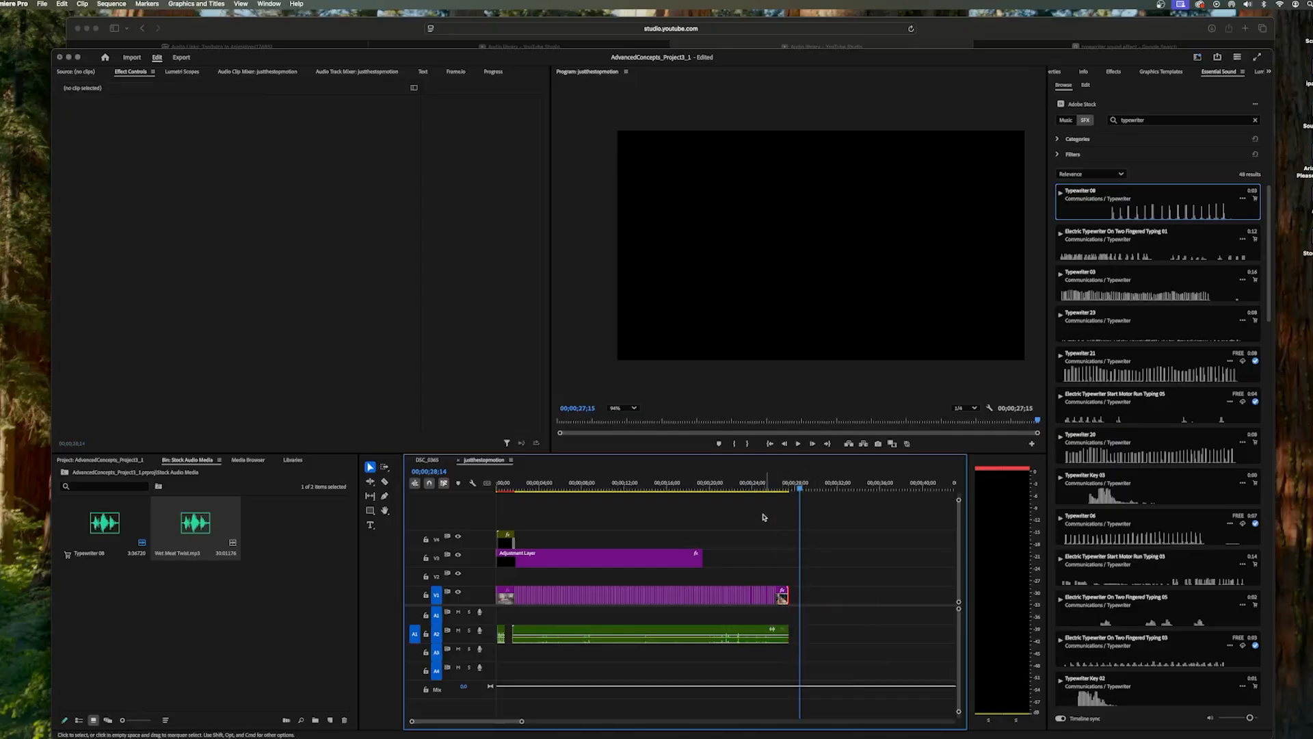
pyautogui.click(371, 525)
# - Type the credit 'a short stopmotion' with 'by' and the filmmaker's name on a second line
pyautogui.click(736, 240)
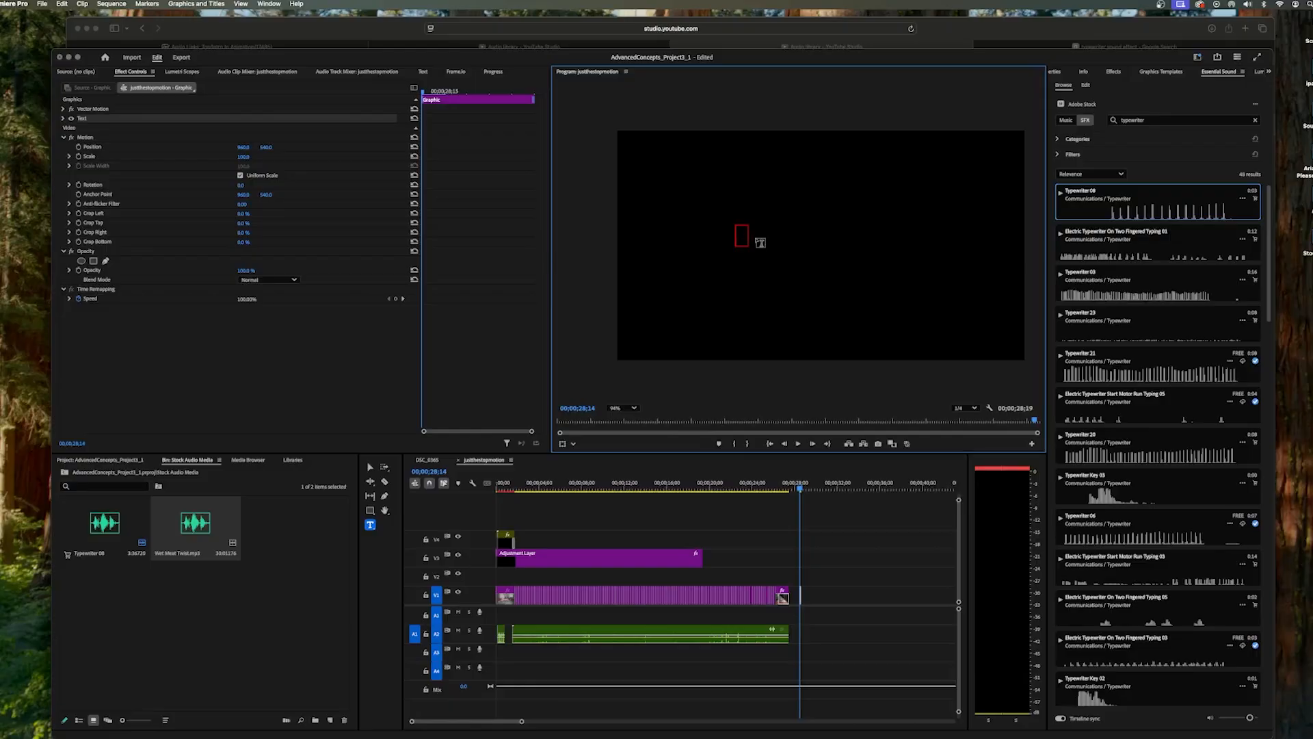
pyautogui.write('a short')
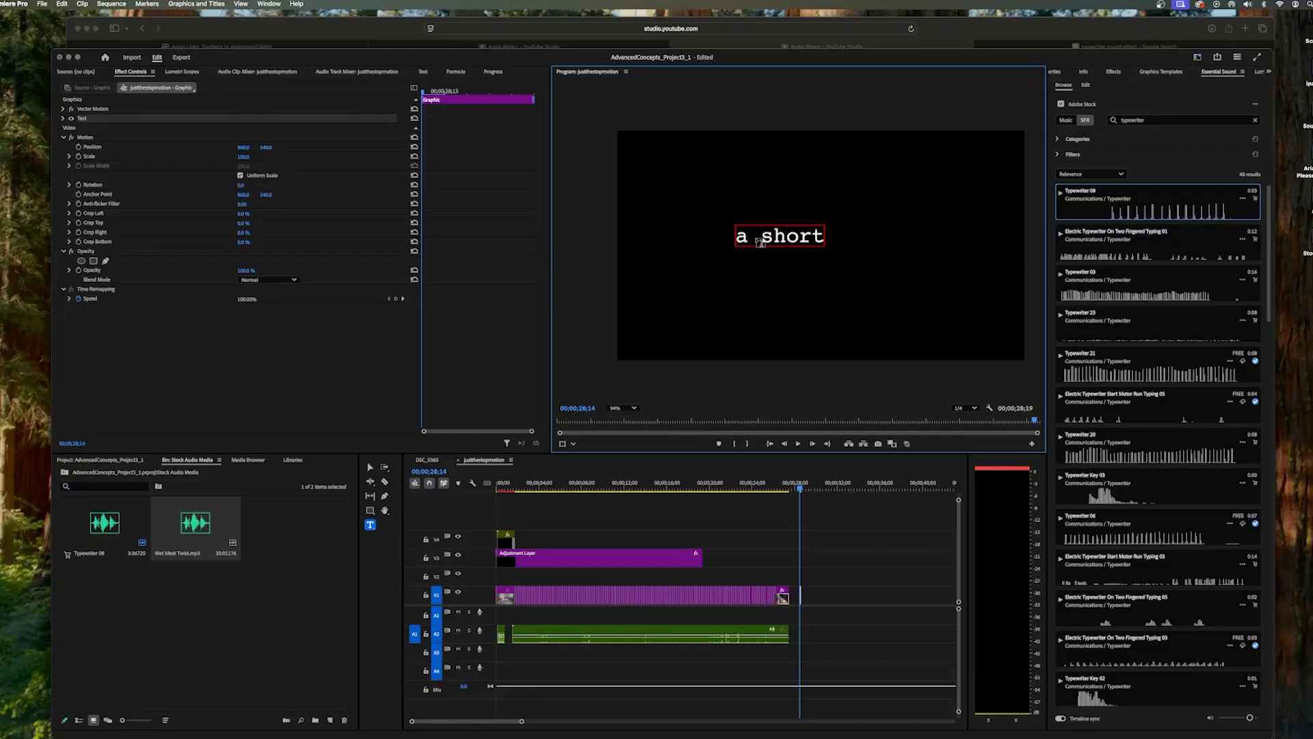
pyautogui.write(' stopmotin')
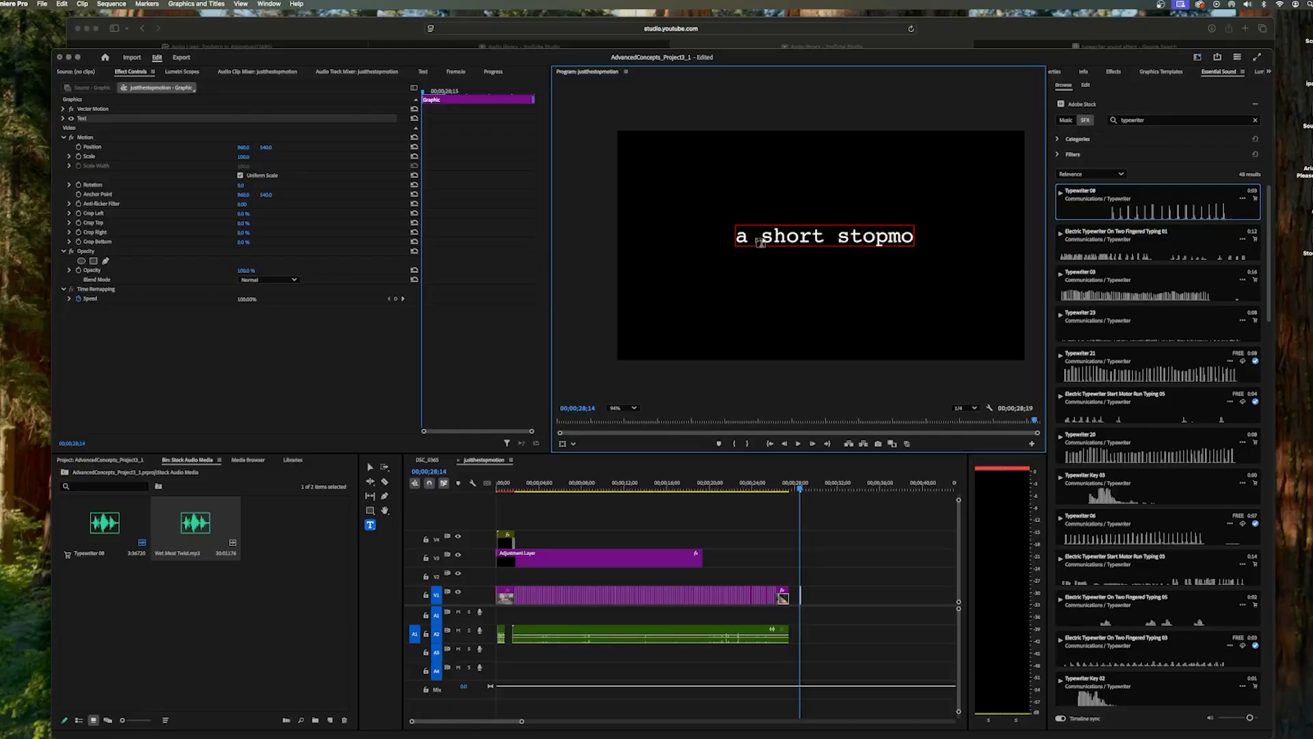
pyautogui.press('Return')
pyautogui.press('BackSpace')
pyautogui.press('BackSpace')
pyautogui.press('BackSpace')
pyautogui.write('ion')
pyautogui.press('Return')
pyautogui.write('by ')
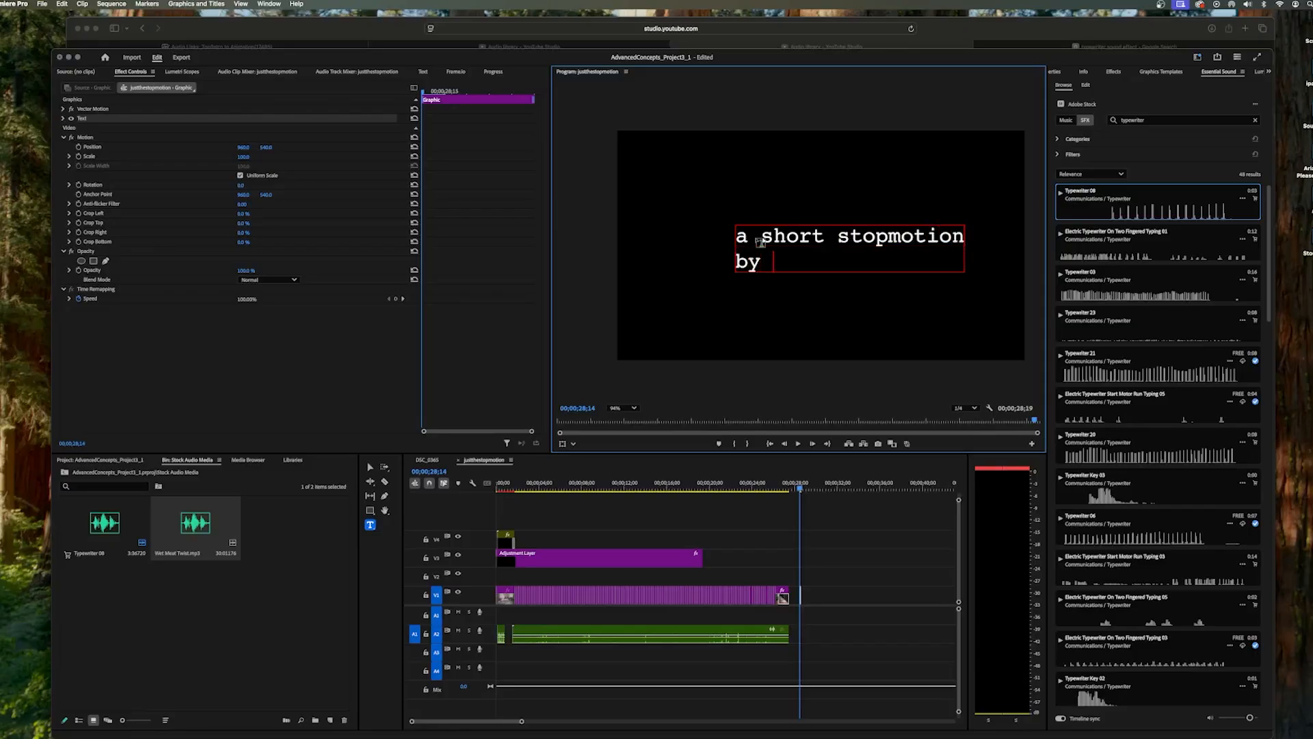
pyautogui.write('Ariana Swann')
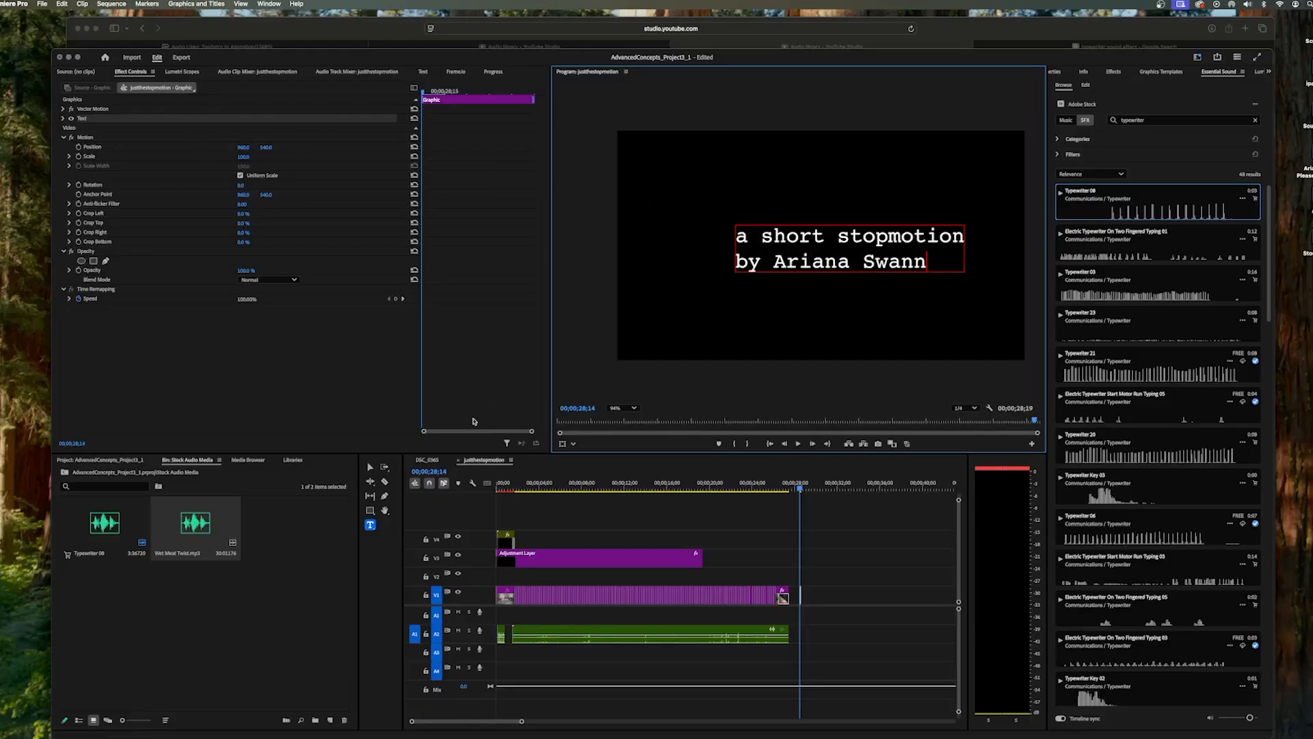
pyautogui.write('v')
pyautogui.press('BackSpace')
# - Move the credit title left and up in the frame and show its text properties
pyautogui.click(371, 466)
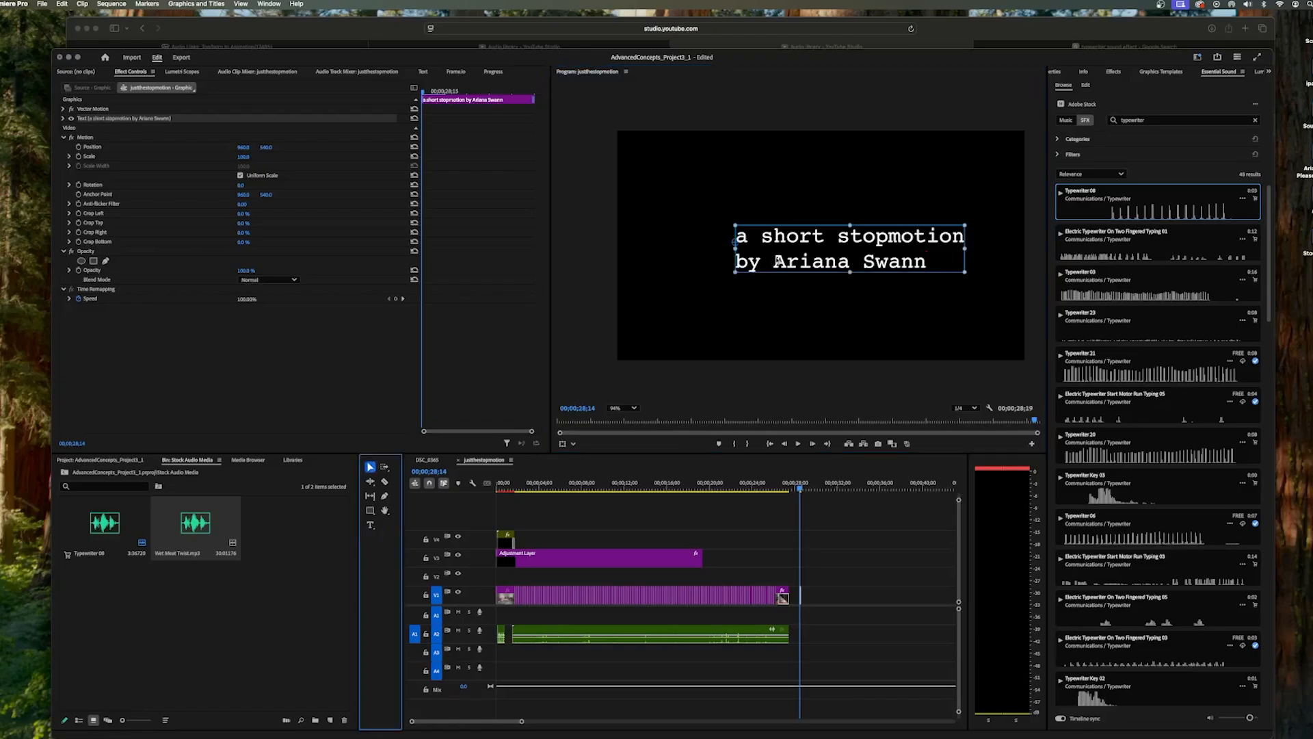
pyautogui.moveTo(782, 257); pyautogui.dragTo(744, 250)
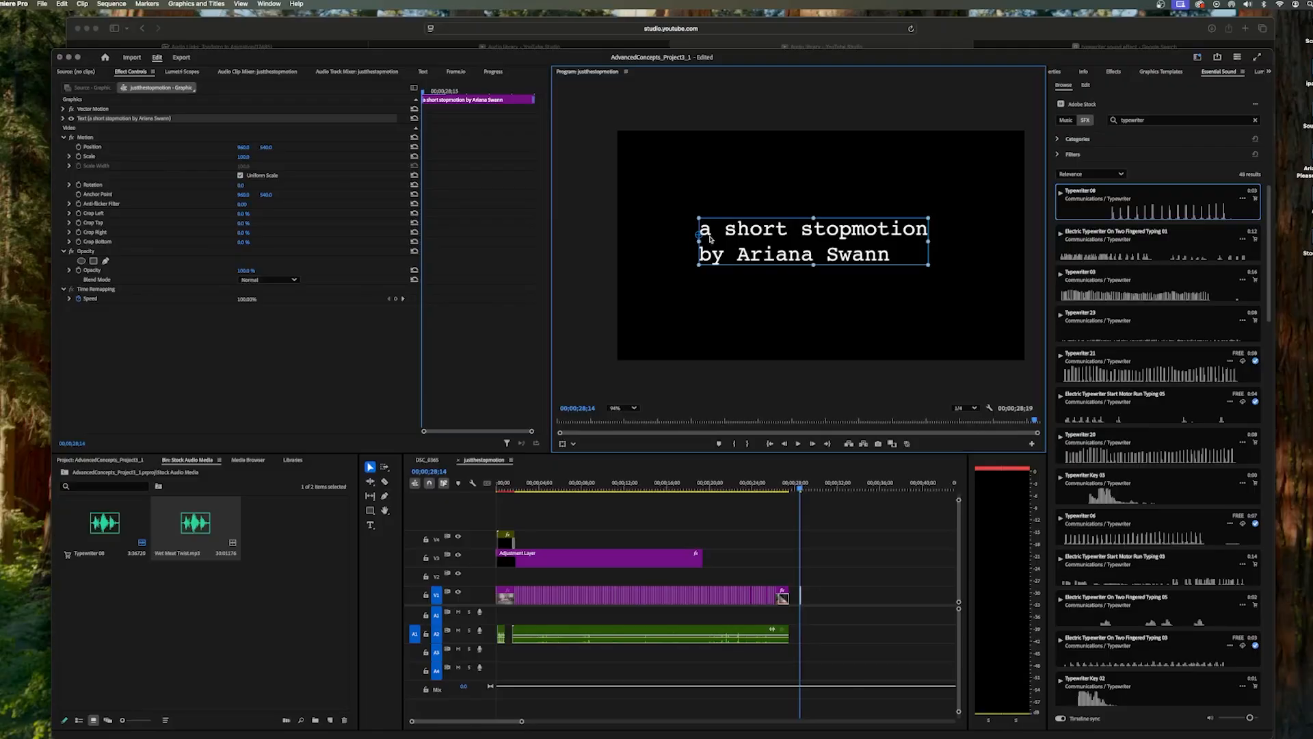
pyautogui.click(1062, 73)
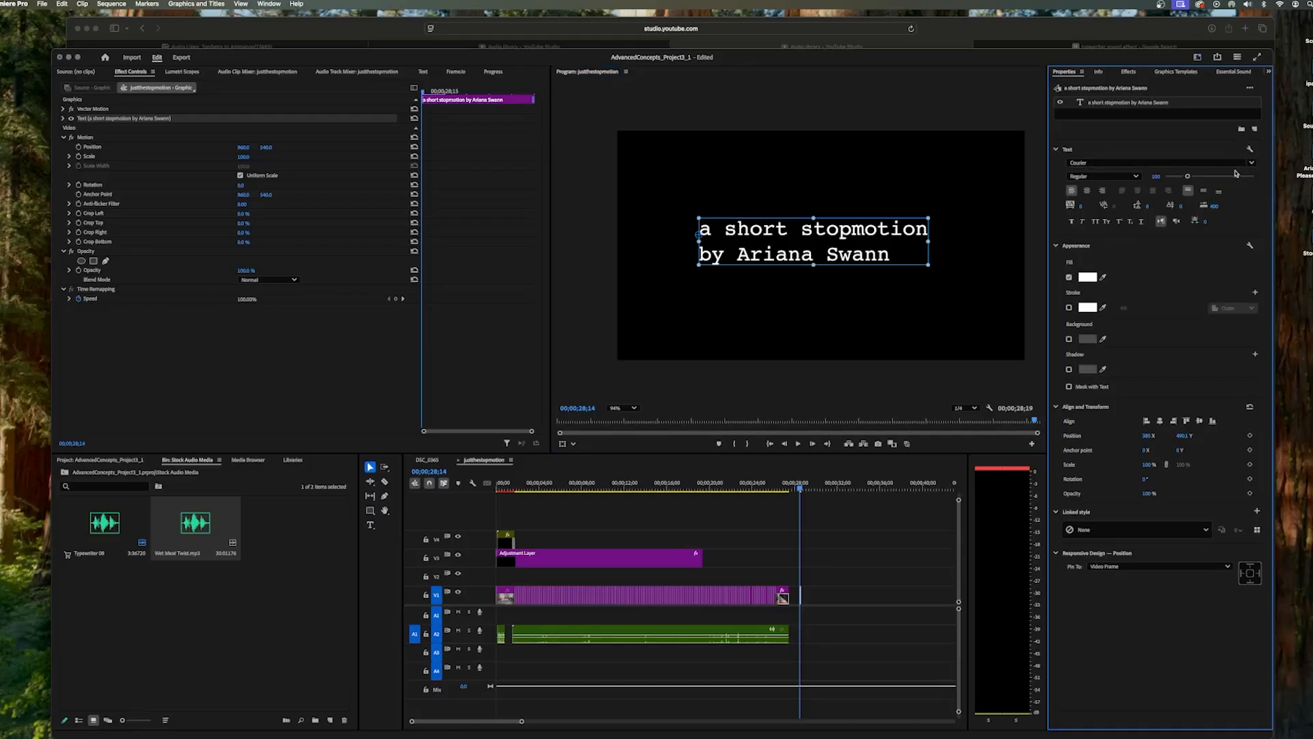
# - Center-justify the end credit's two lines and center the text block horizontally and vertically in the frame
pyautogui.click(1087, 192)
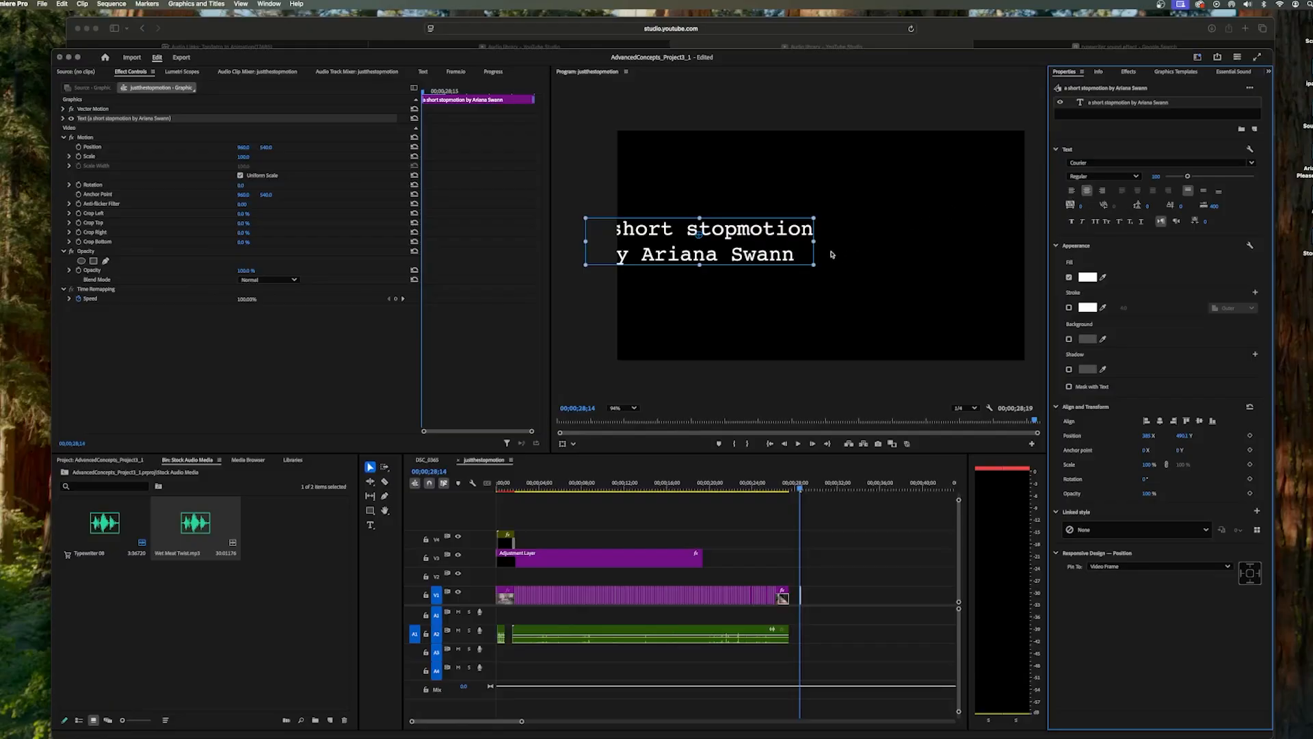
pyautogui.moveTo(731, 241); pyautogui.dragTo(840, 239)
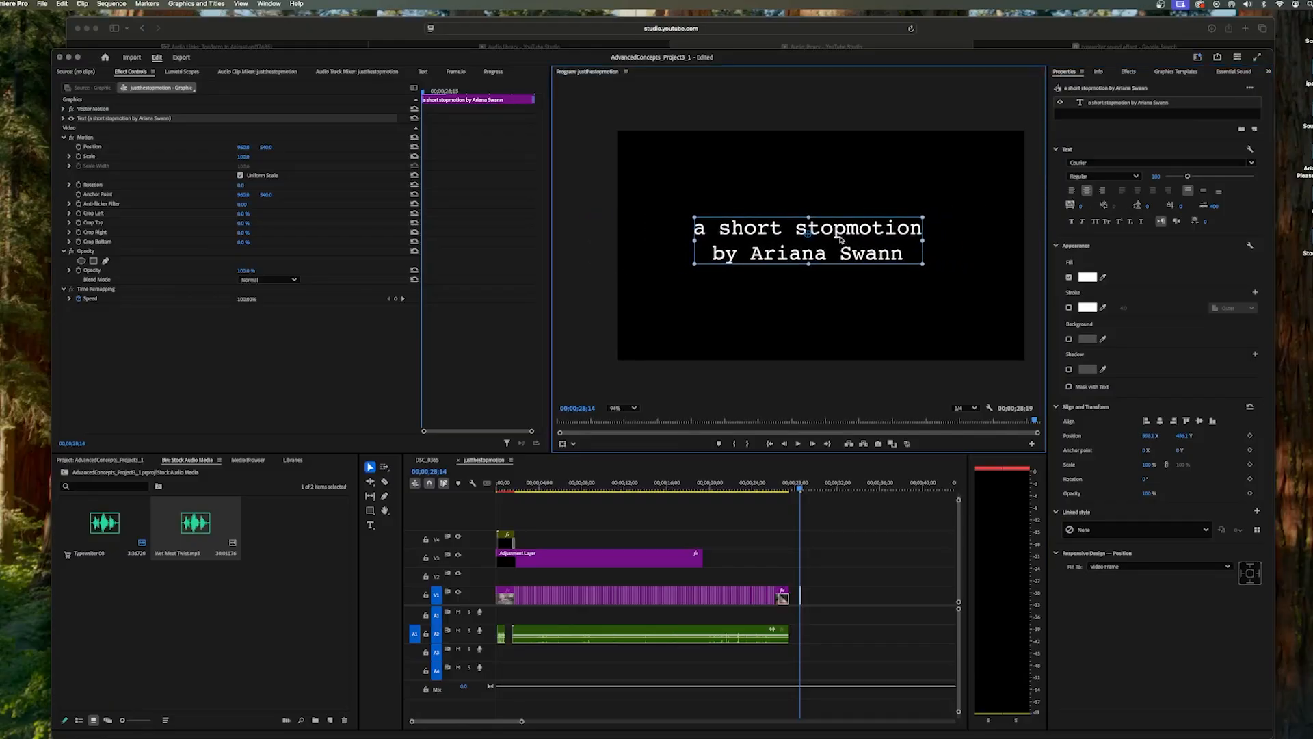
pyautogui.click(1205, 191)
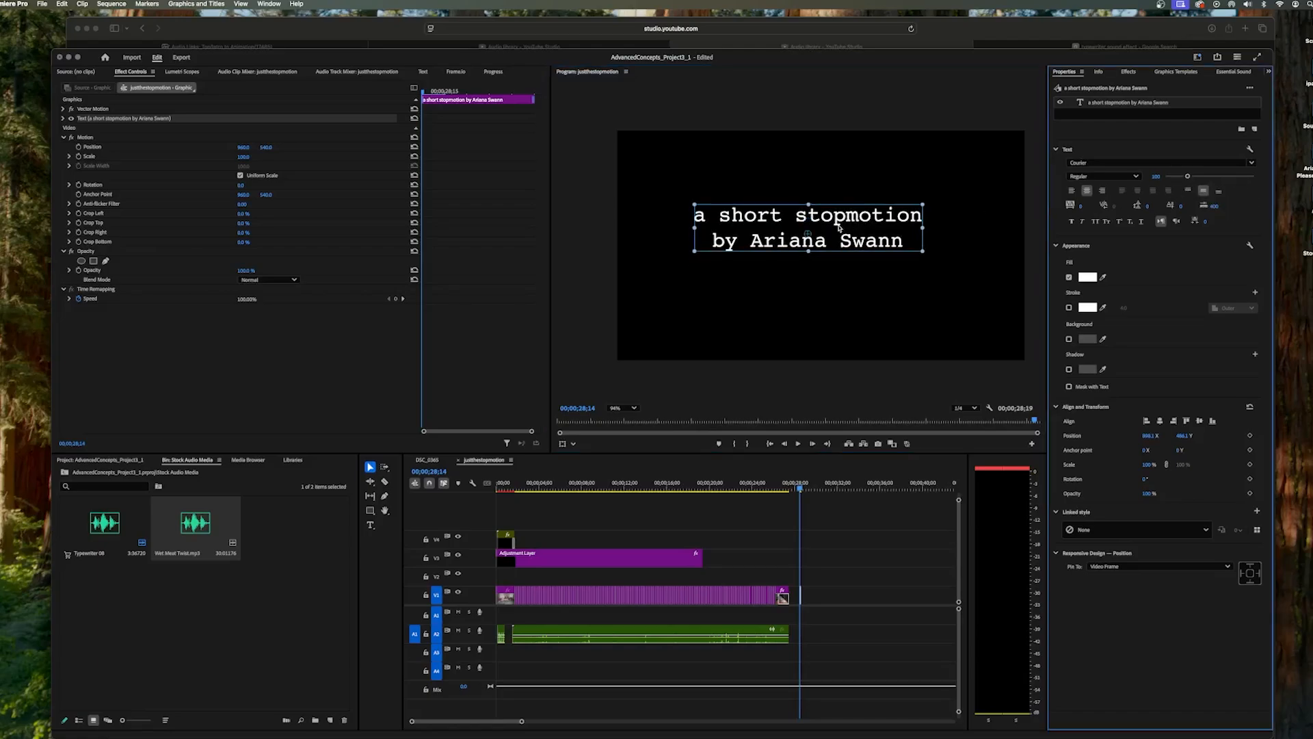
pyautogui.click(1159, 422)
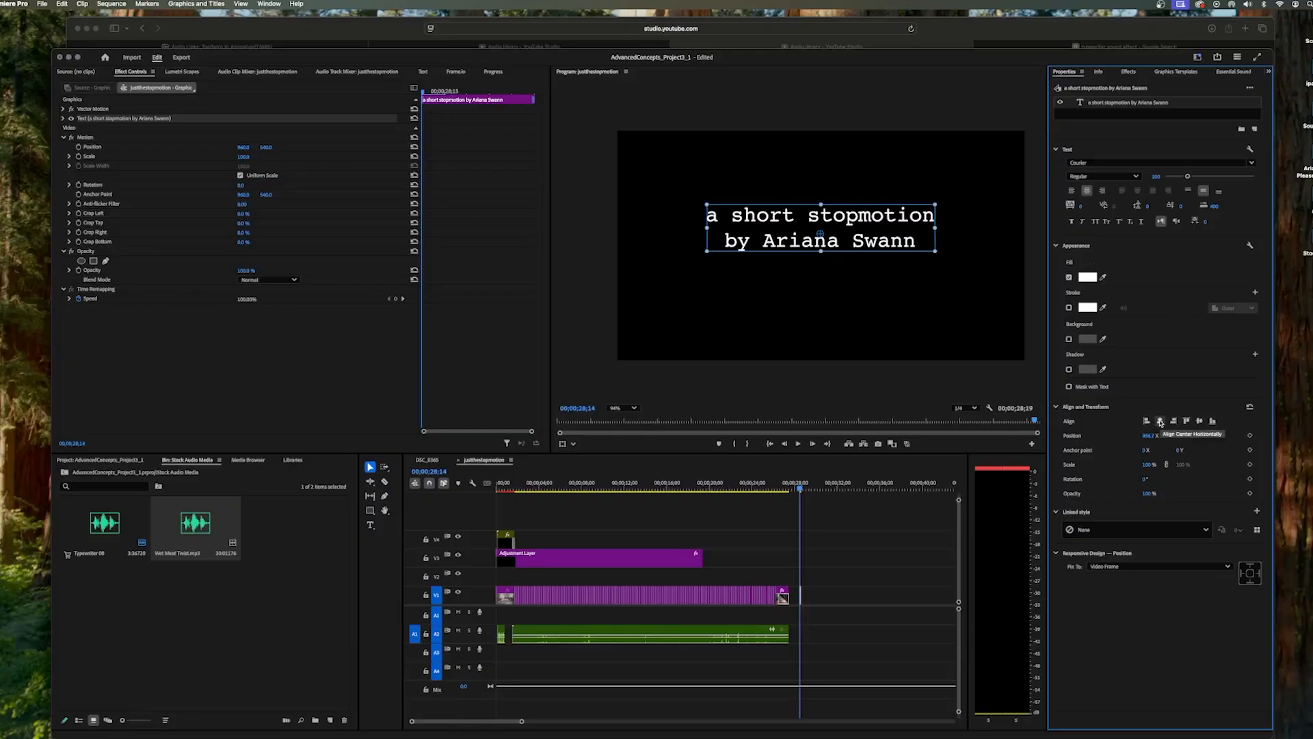
pyautogui.click(1200, 421)
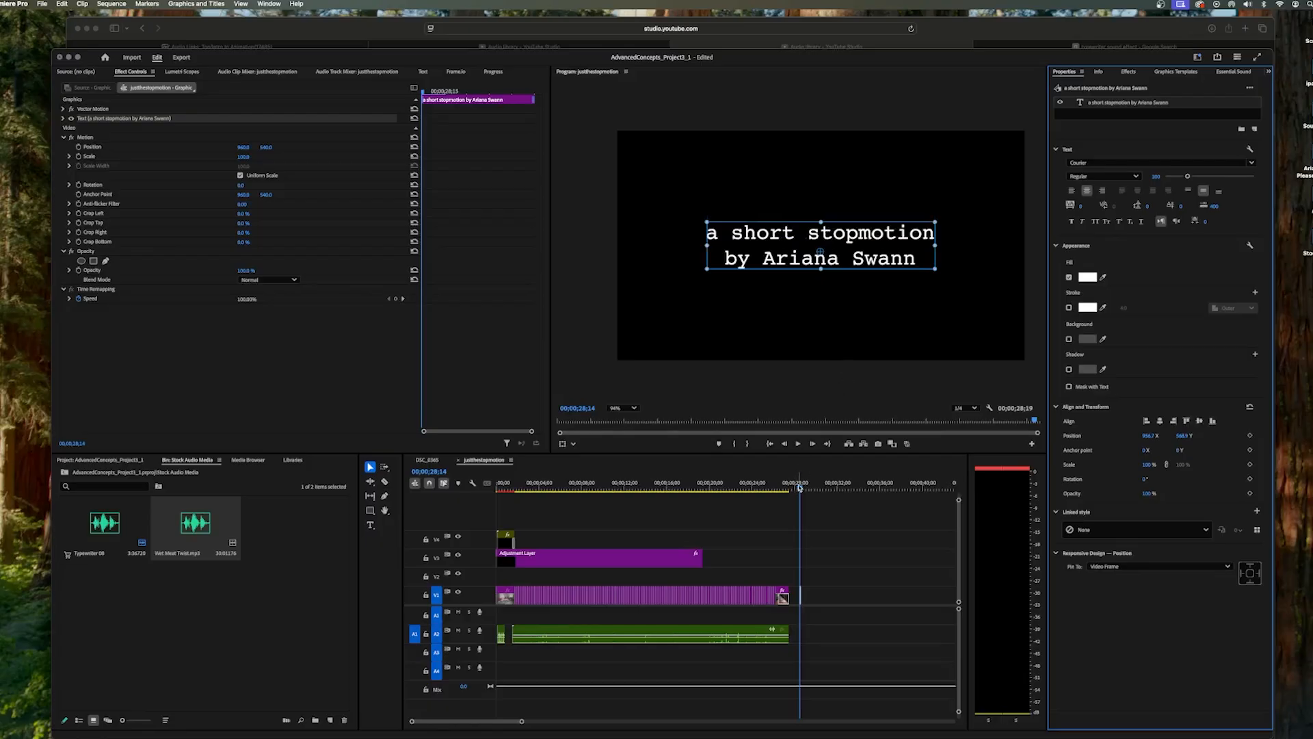
# - Trim the end-credit title clip and add a cross dissolve at its end
pyautogui.moveTo(800, 490)
pyautogui.mouseDown()
pyautogui.moveTo(780, 499)
pyautogui.moveTo(790, 511)
pyautogui.mouseUp()
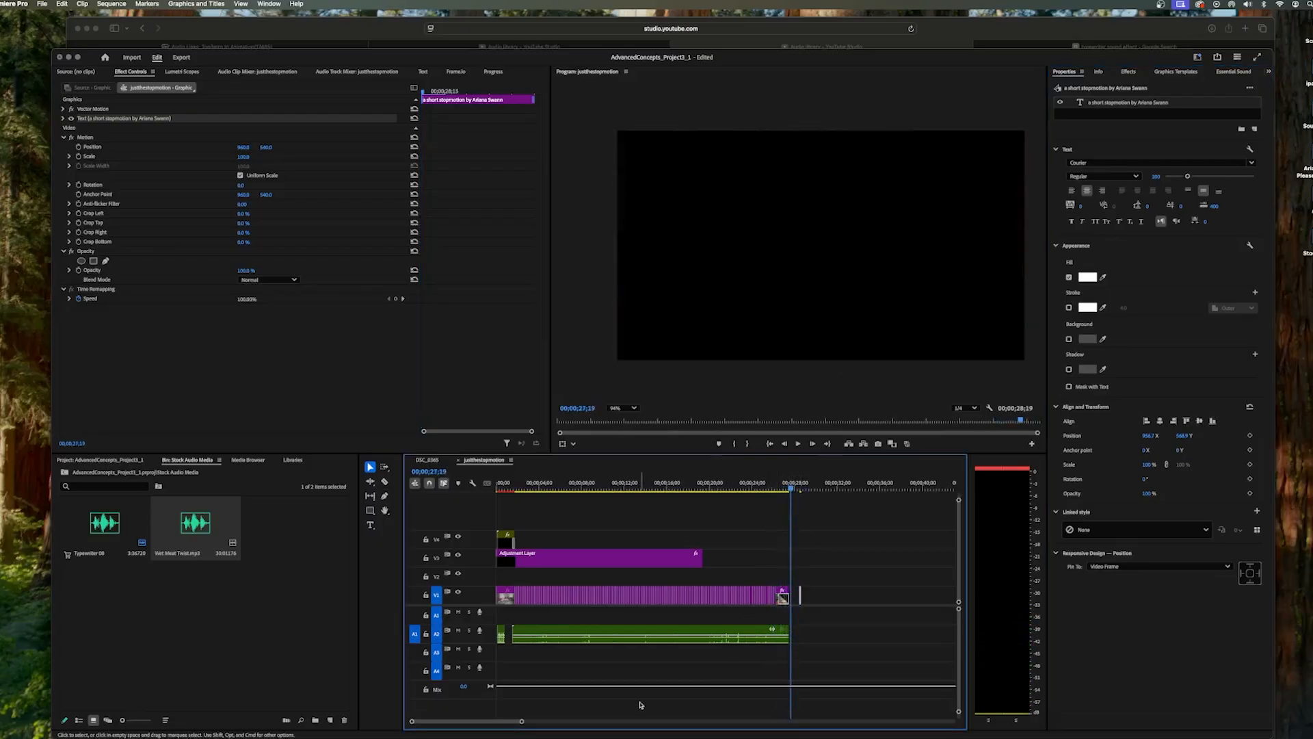
pyautogui.moveTo(521, 721)
pyautogui.mouseDown()
pyautogui.moveTo(542, 723)
pyautogui.moveTo(507, 722)
pyautogui.mouseUp()
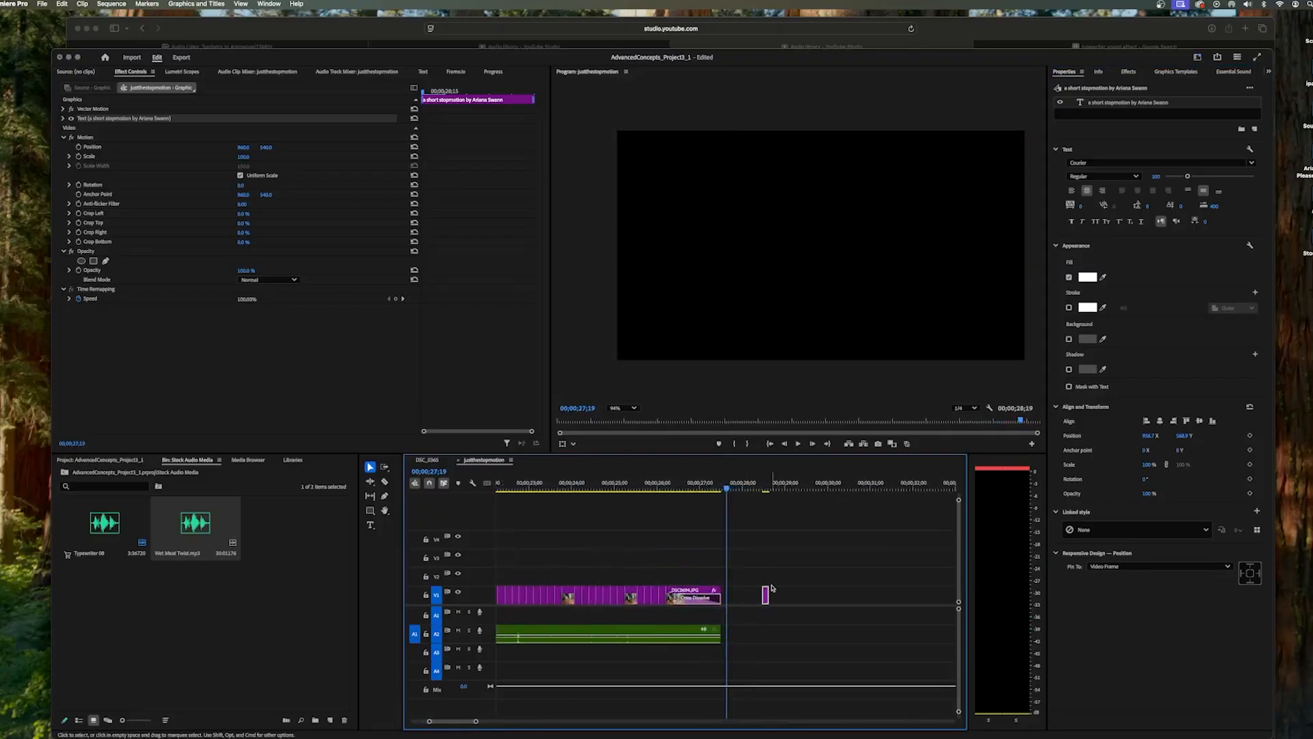
pyautogui.moveTo(766, 594); pyautogui.dragTo(799, 592)
pyautogui.rightClick(803, 594)
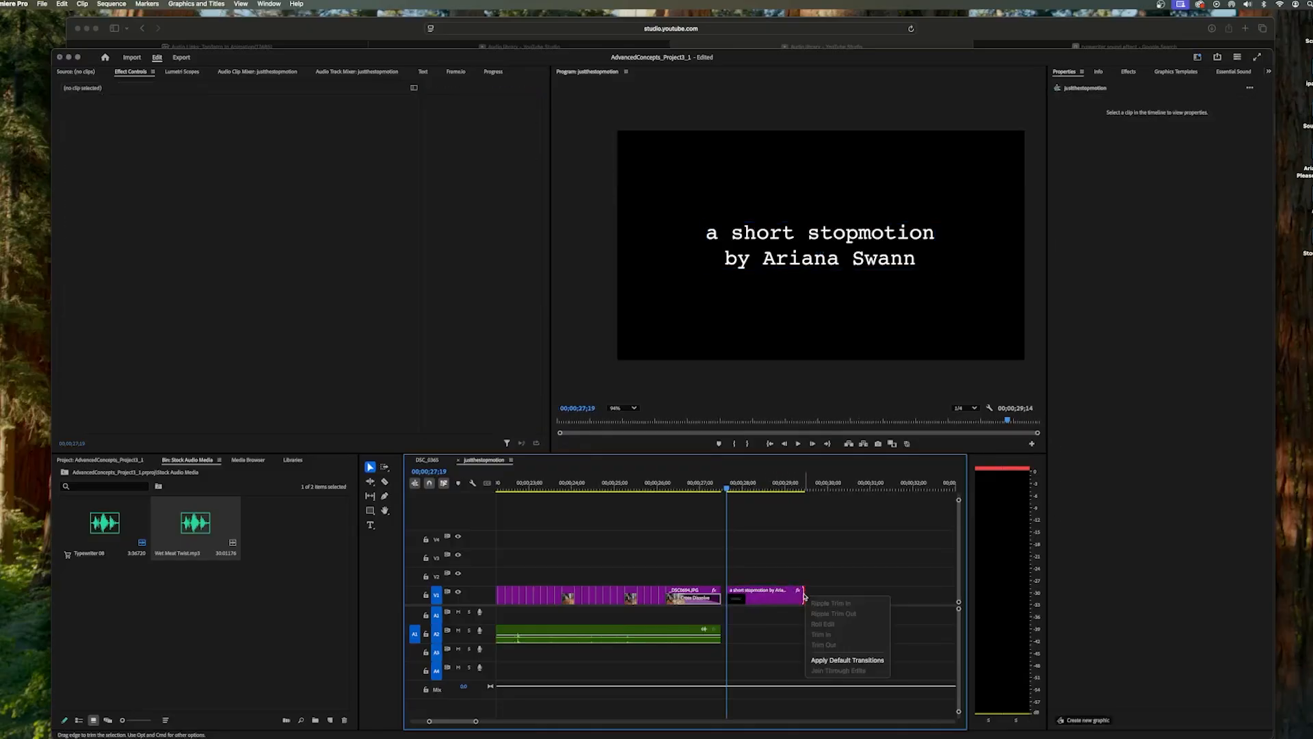
pyautogui.click(823, 660)
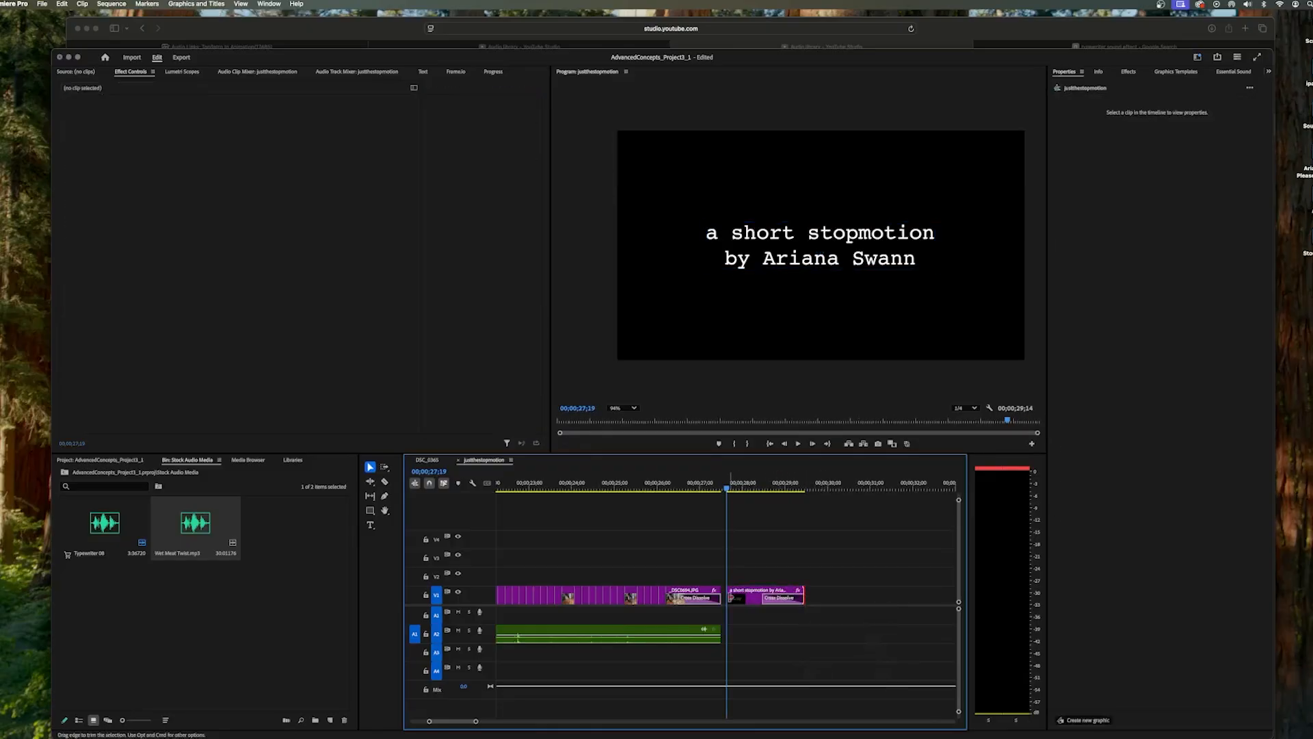
# - Extend the title clip slightly and add a cross dissolve at its start
pyautogui.rightClick(729, 600)
pyautogui.click(802, 593)
pyautogui.moveTo(803, 593)
pyautogui.mouseDown()
pyautogui.moveTo(835, 593)
pyautogui.moveTo(812, 600)
pyautogui.mouseUp()
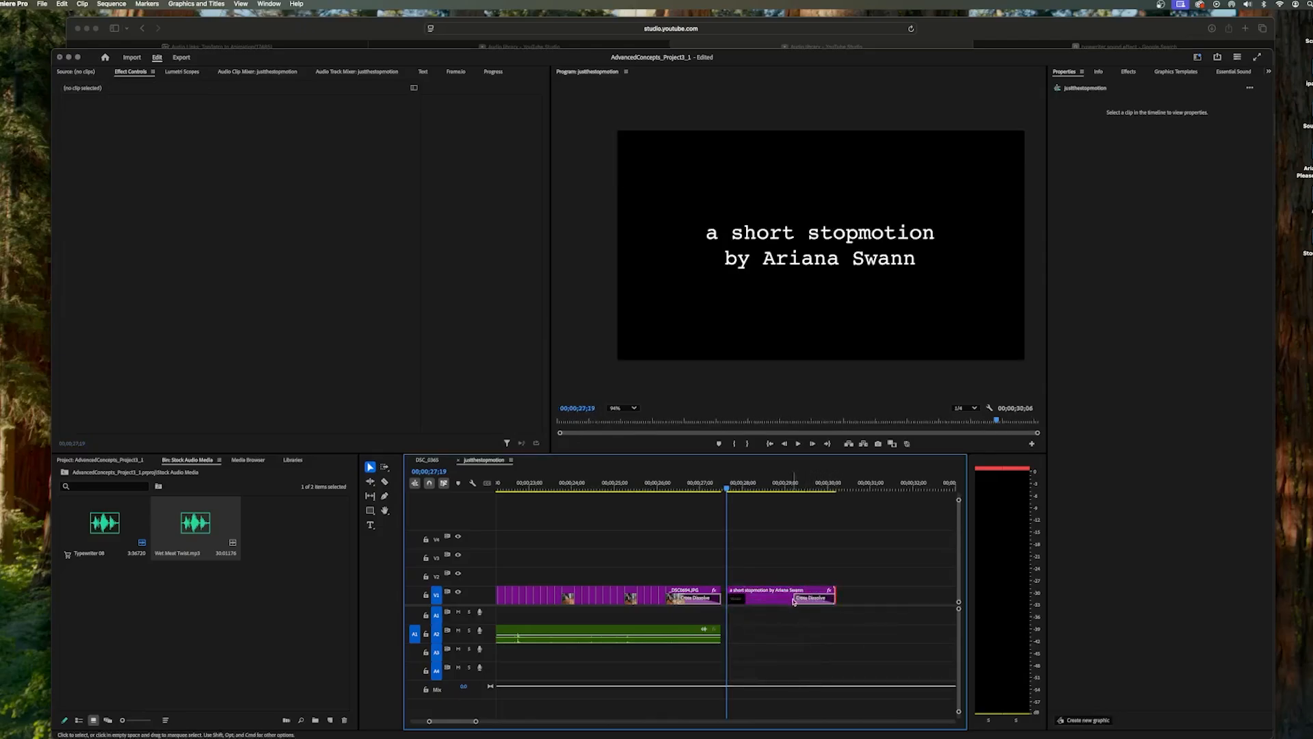
pyautogui.click(795, 600)
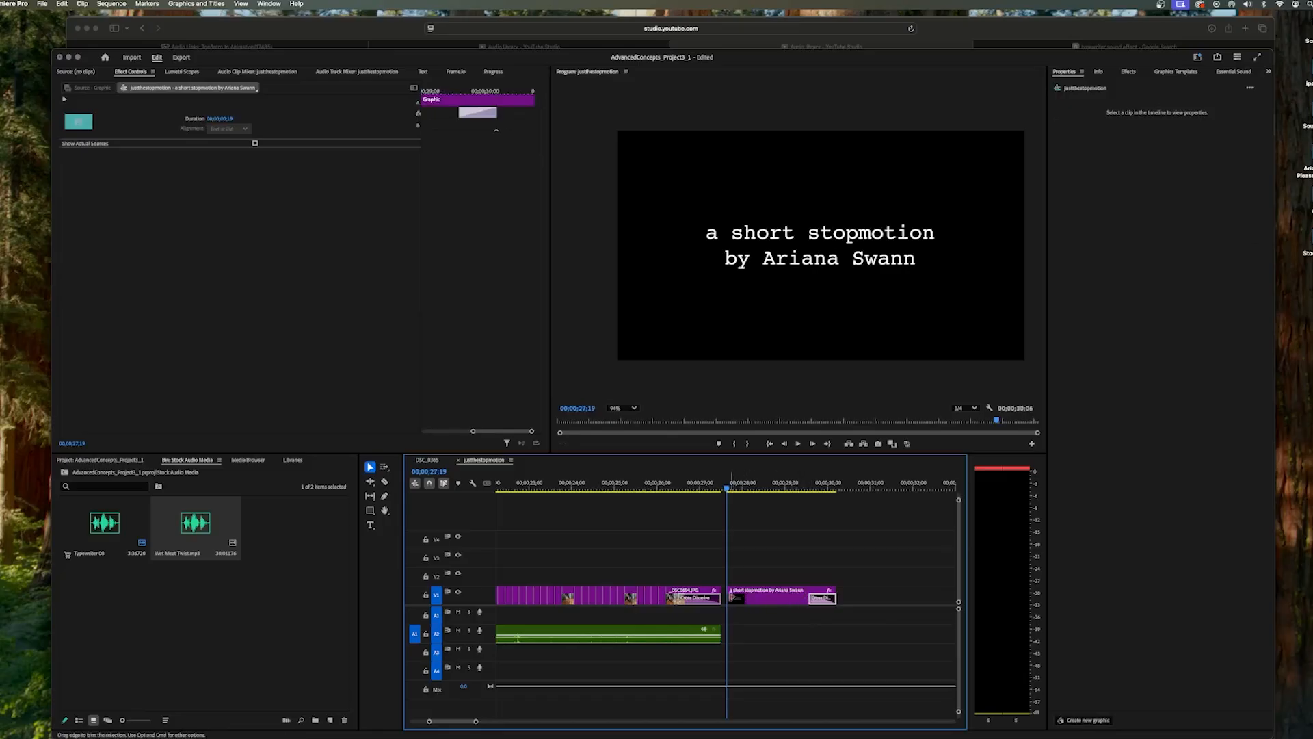
pyautogui.rightClick(730, 599)
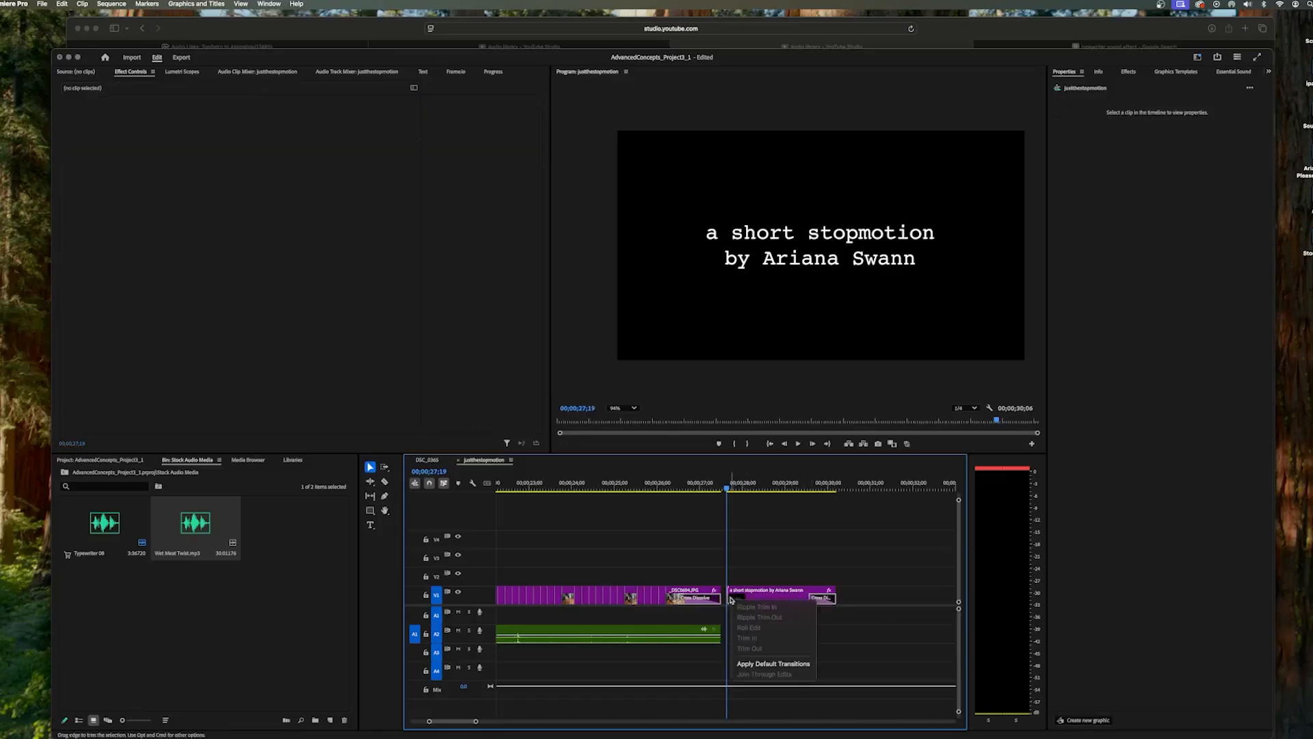
pyautogui.click(763, 658)
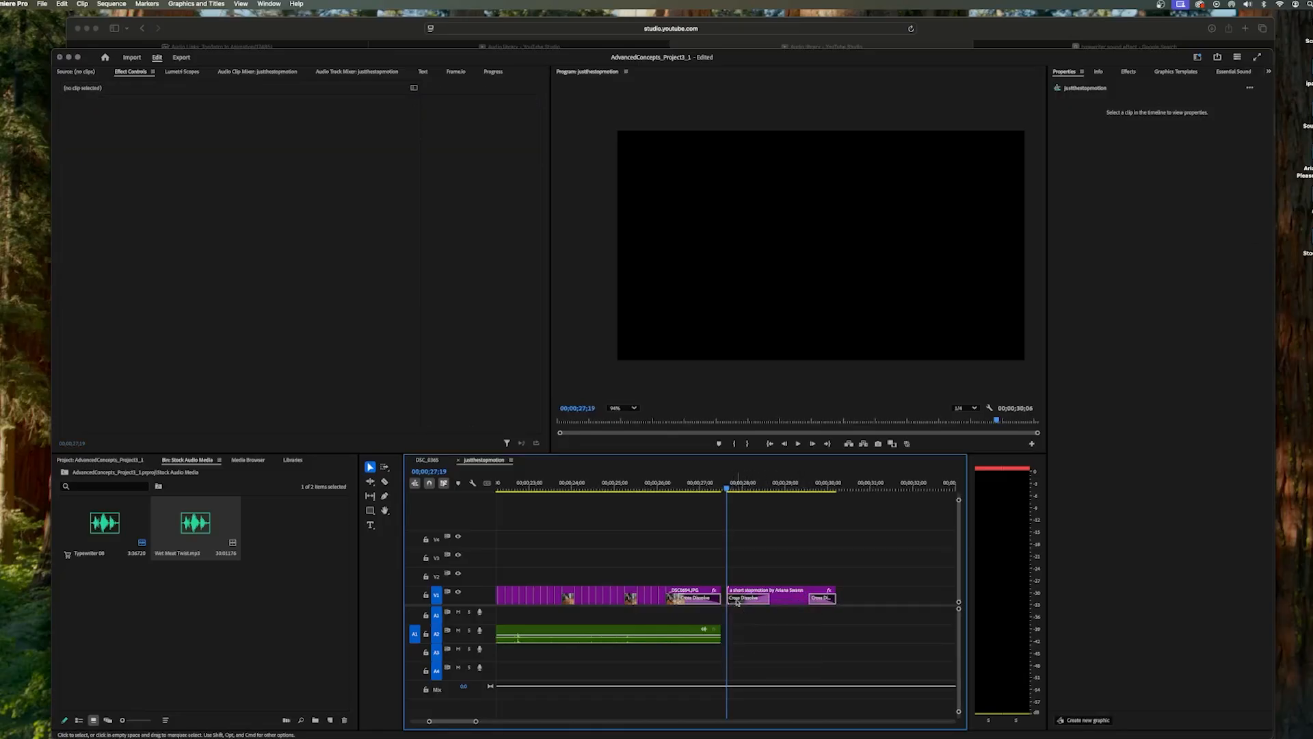
# - Preview the title, then trim its end back to about 29;17
pyautogui.press('space')
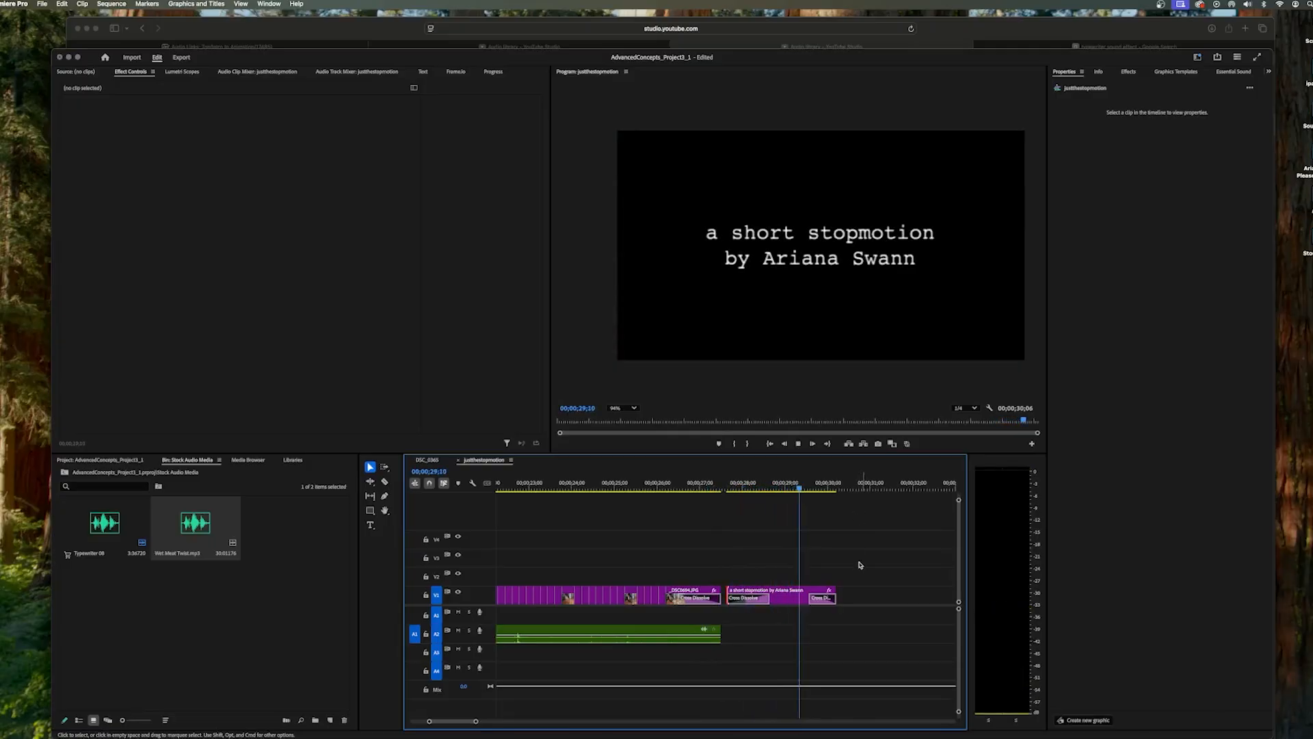
pyautogui.press('space')
pyautogui.moveTo(831, 597); pyautogui.dragTo(808, 595)
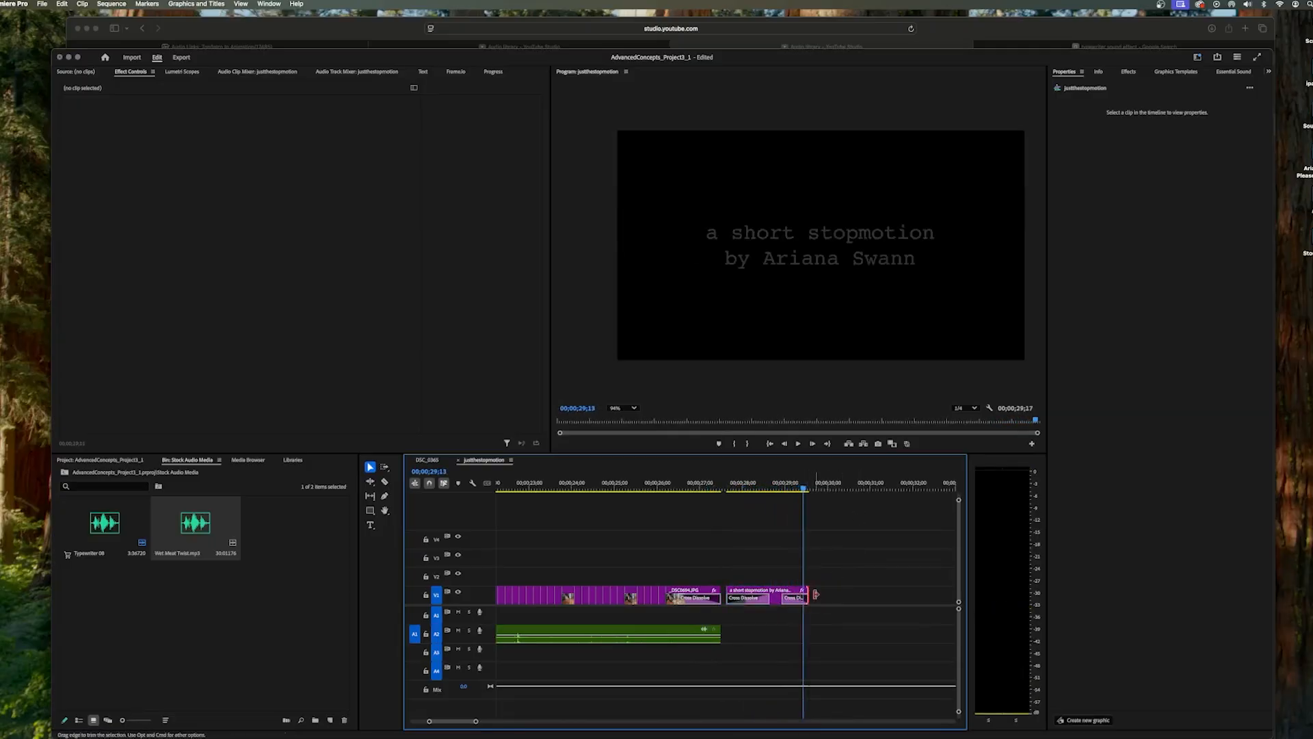
pyautogui.moveTo(804, 489); pyautogui.dragTo(766, 490)
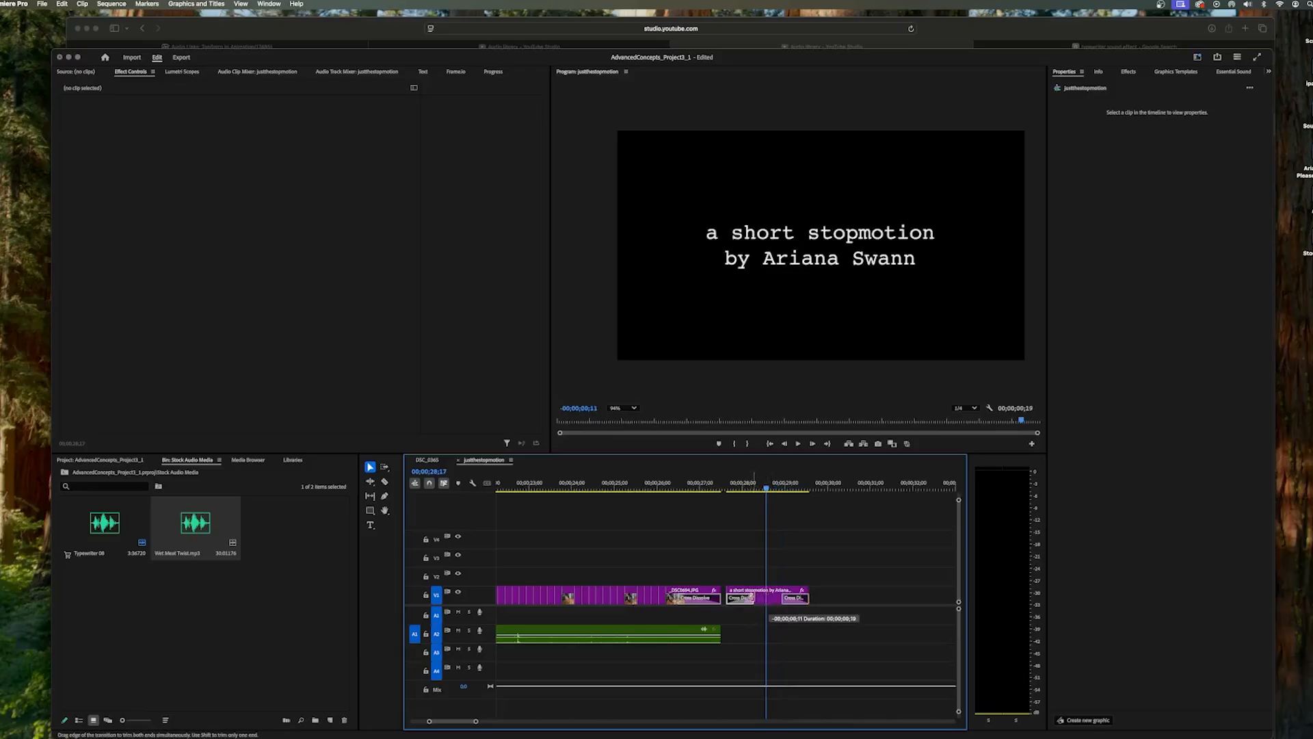
pyautogui.click(741, 598)
pyautogui.moveTo(765, 490); pyautogui.dragTo(712, 497)
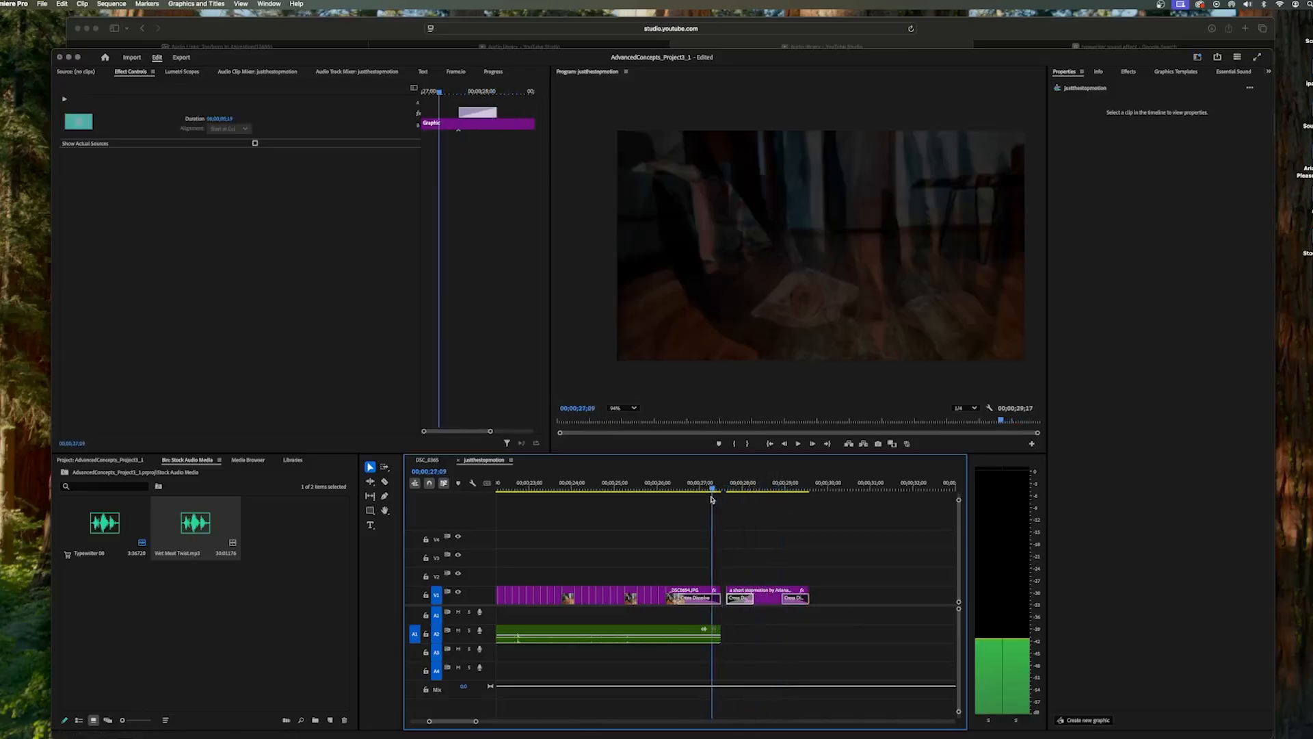
pyautogui.press('space')
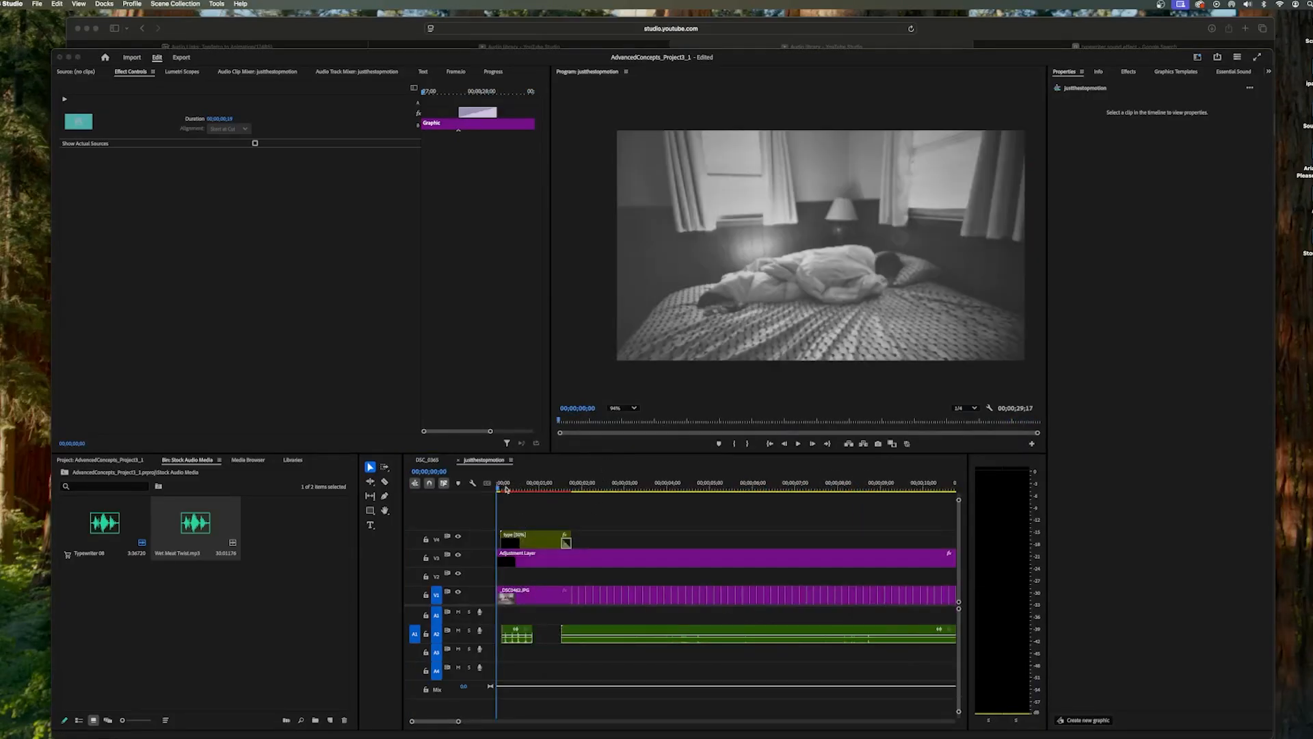
pyautogui.click(497, 490)
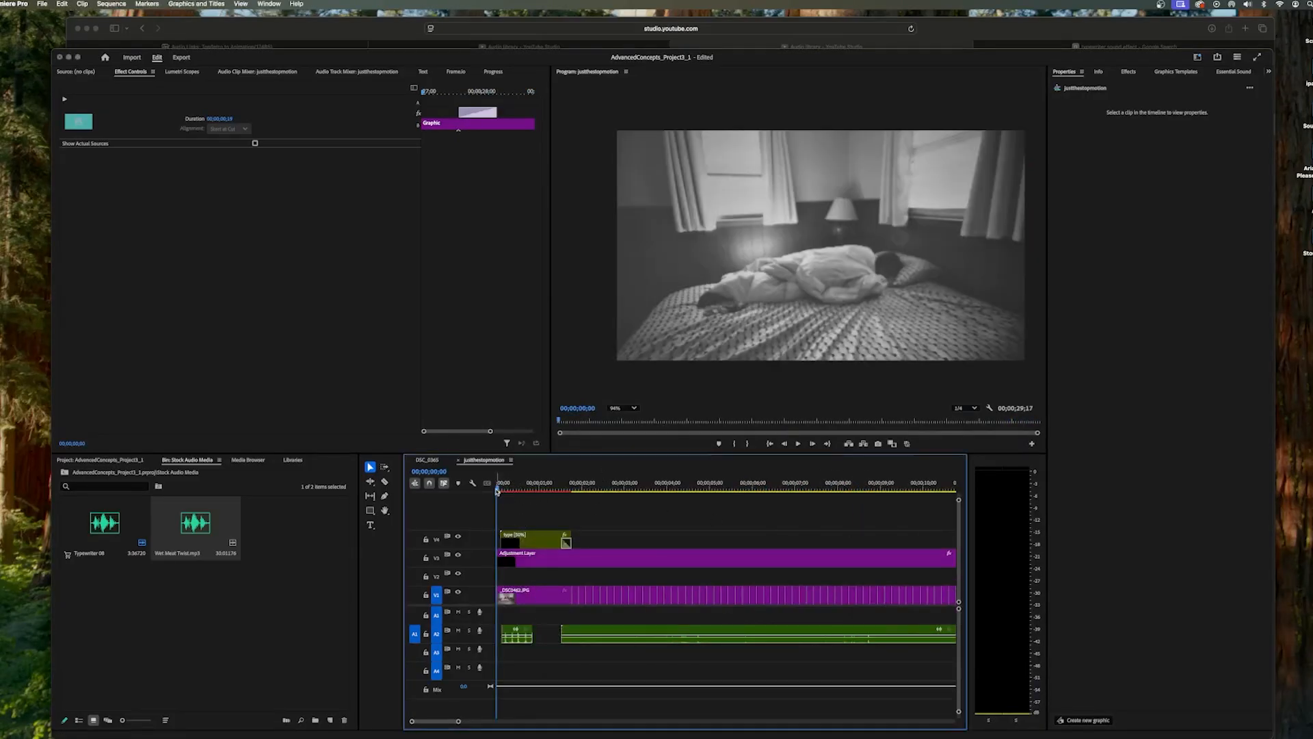
pyautogui.press('space')
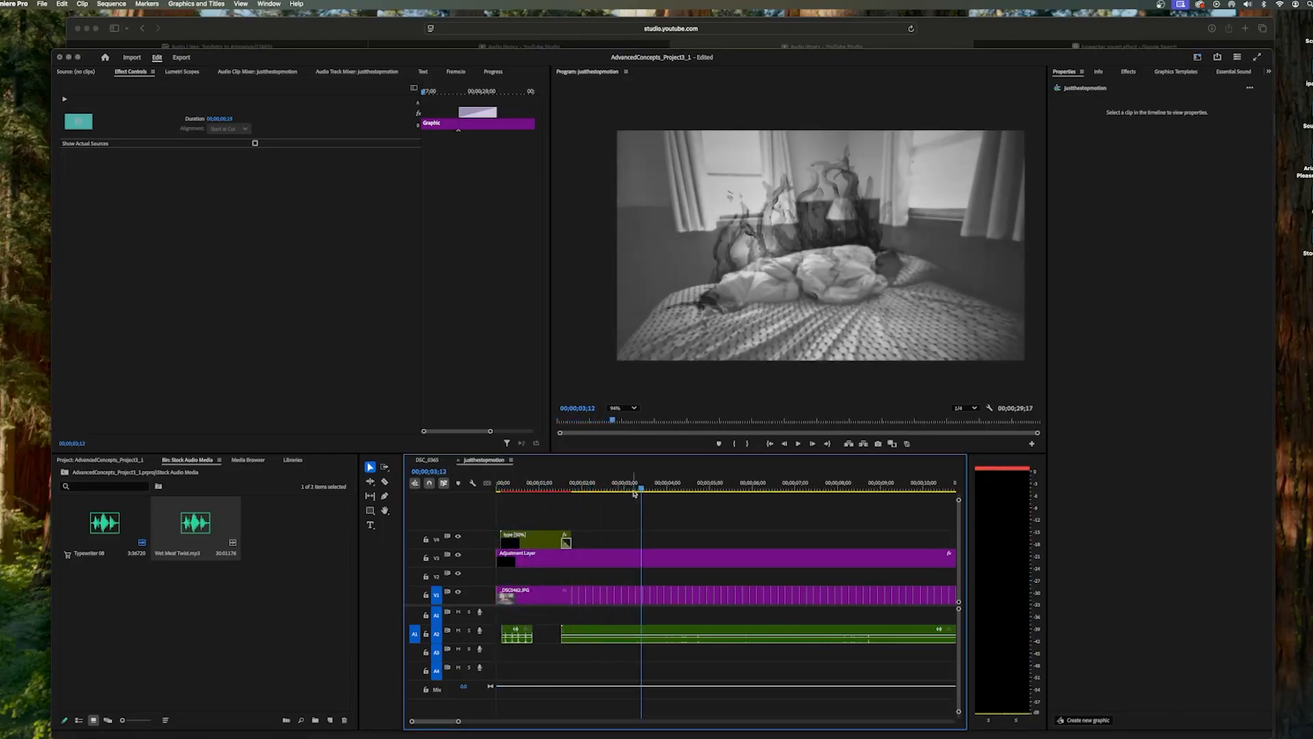
pyautogui.moveTo(634, 493); pyautogui.dragTo(527, 504)
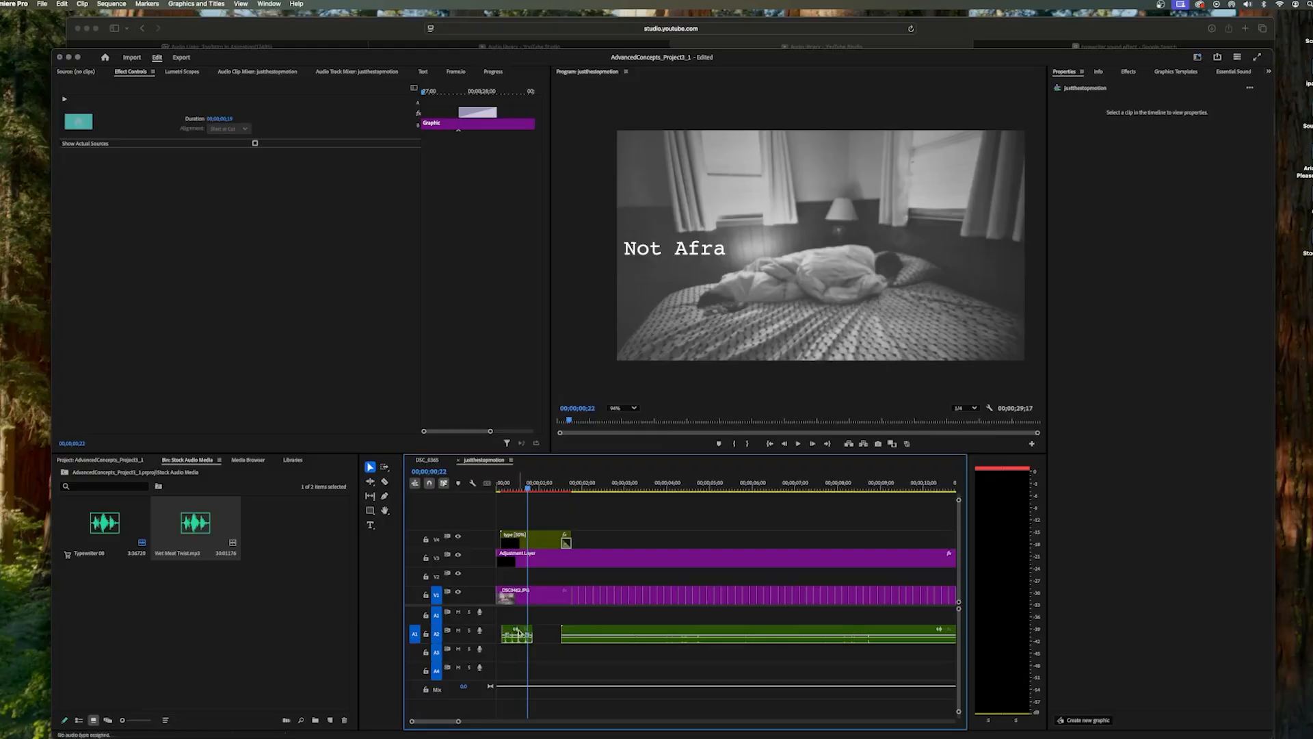
# - Lower the Typewriter 08 clip's gain by 5 dB and replay the opening to hear it
pyautogui.rightClick(520, 633)
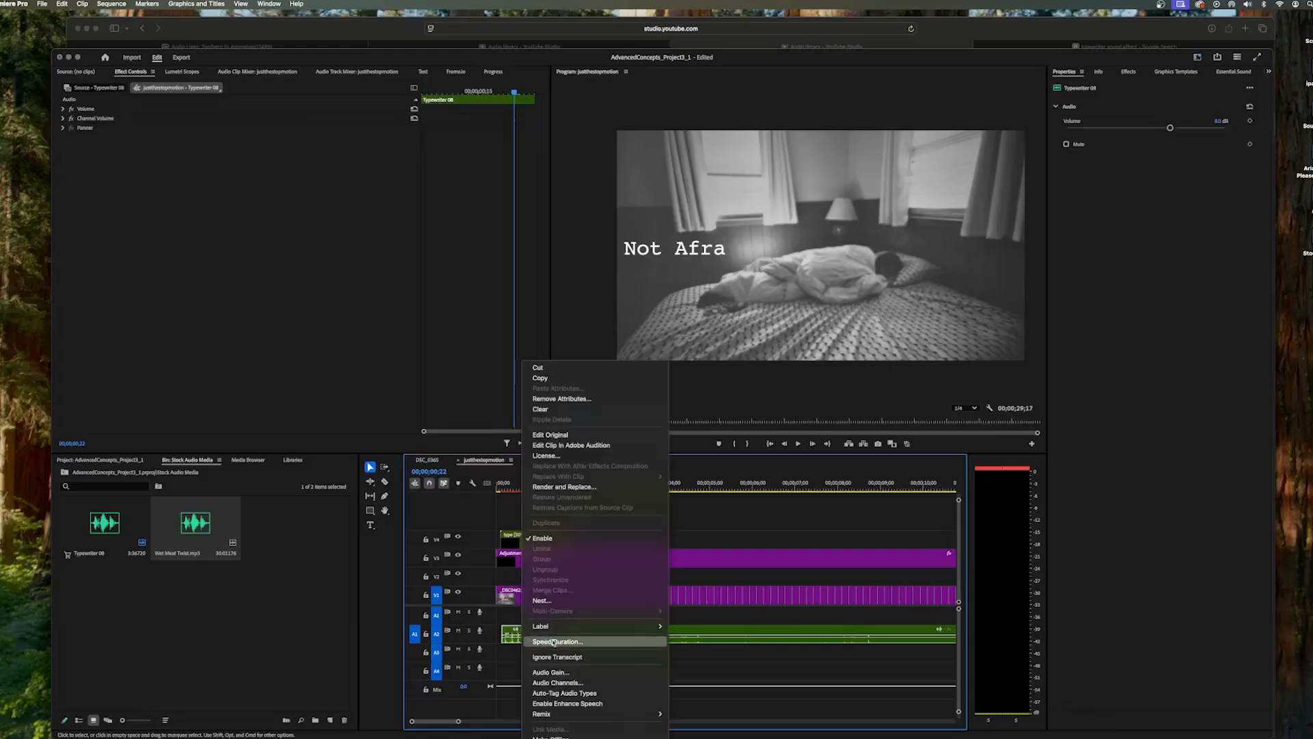
pyautogui.click(551, 672)
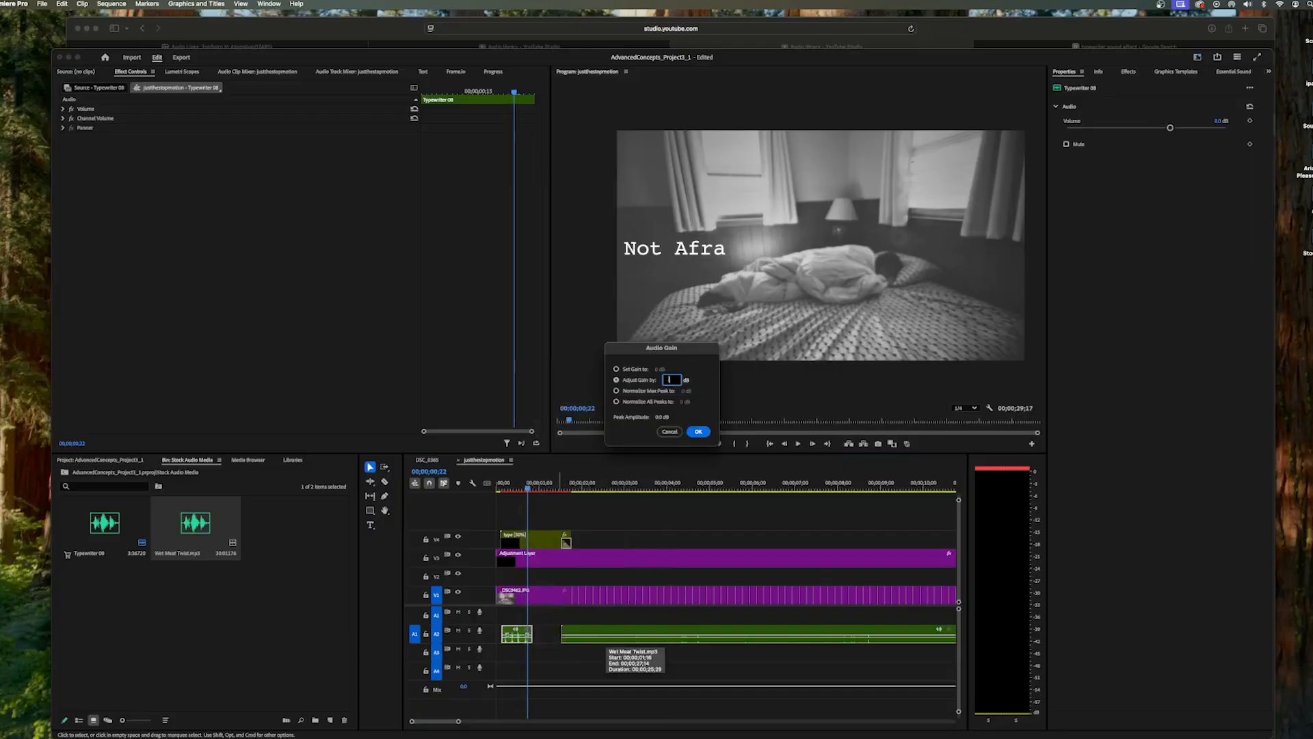
pyautogui.press('Return')
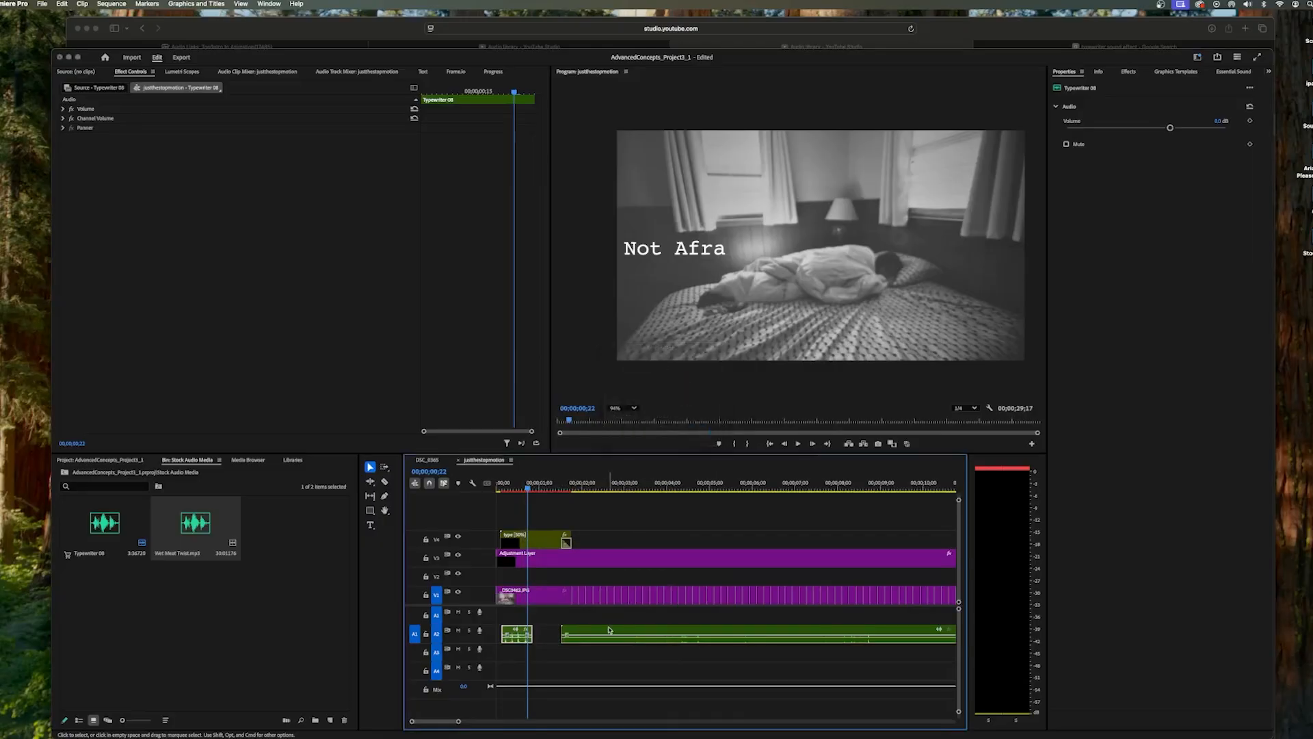
pyautogui.moveTo(531, 496); pyautogui.dragTo(503, 492)
pyautogui.press('space')
pyautogui.press('space')
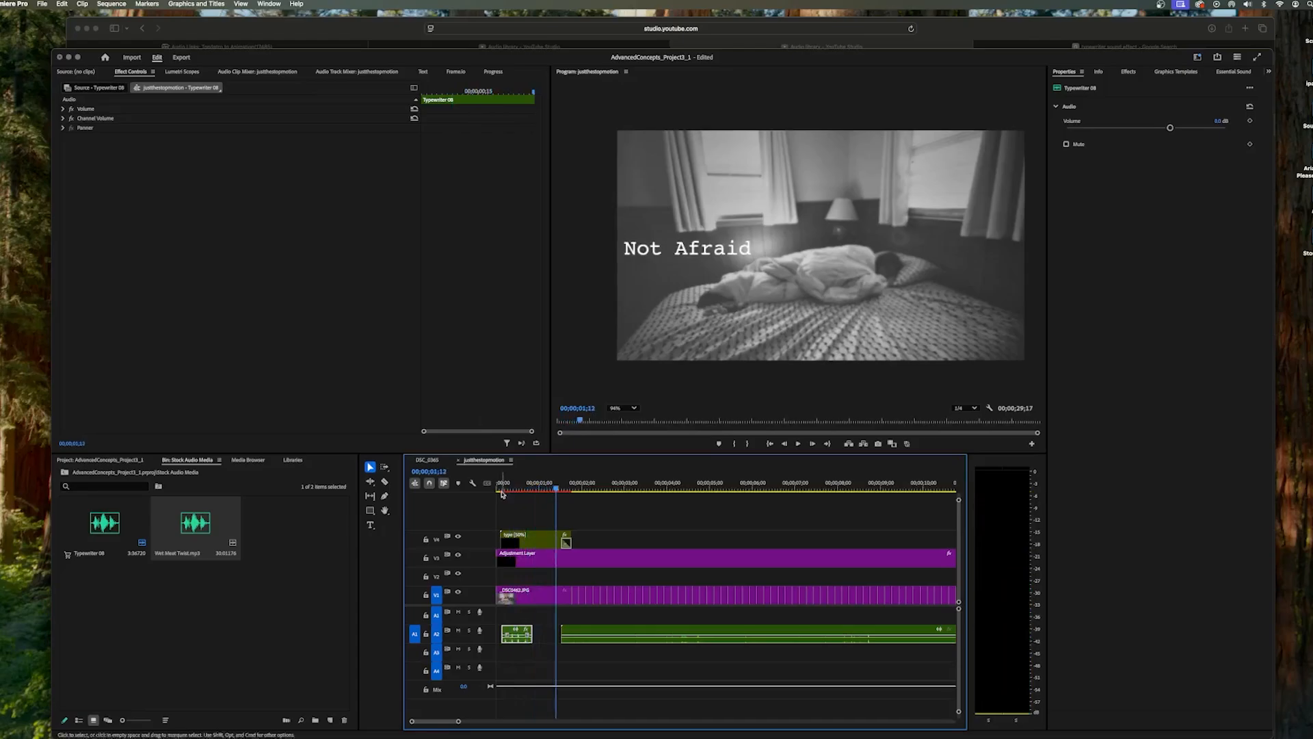
# - Apply a further Audio Gain adjustment to Typewriter 08 and replay the opening to check
pyautogui.rightClick(508, 634)
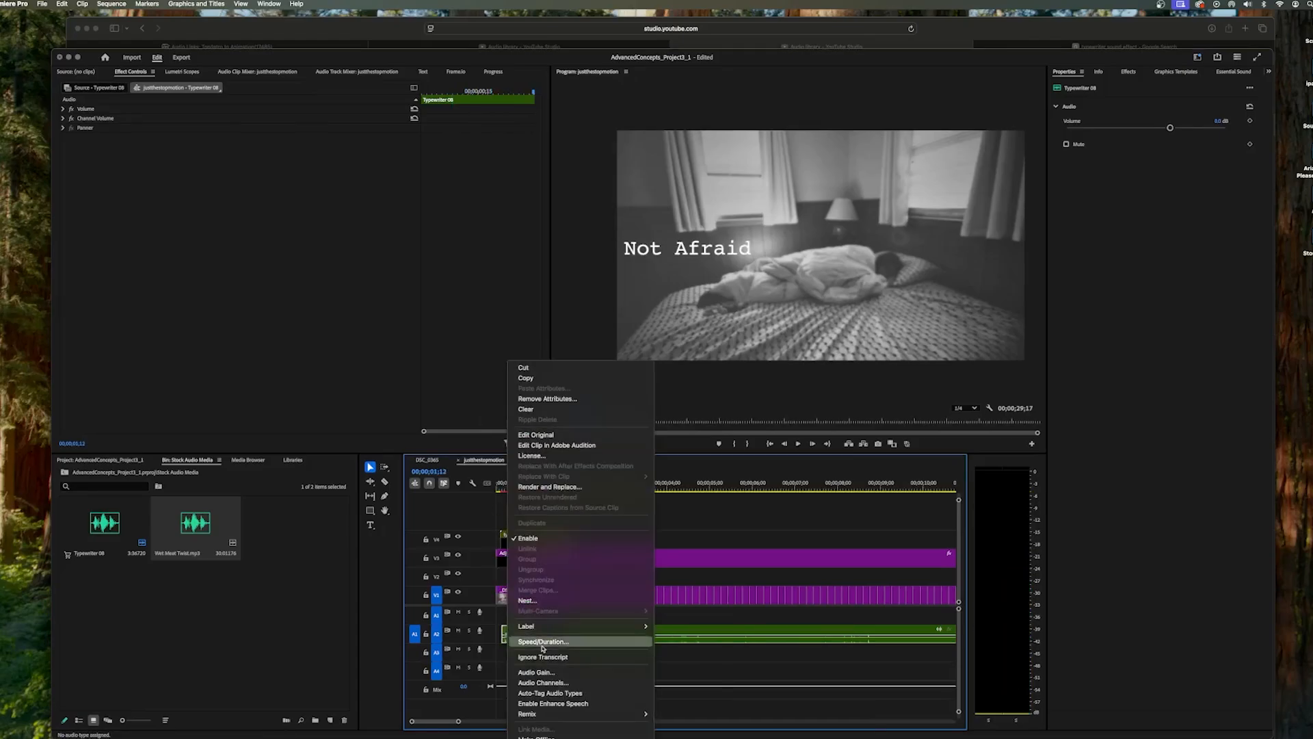
pyautogui.click(536, 673)
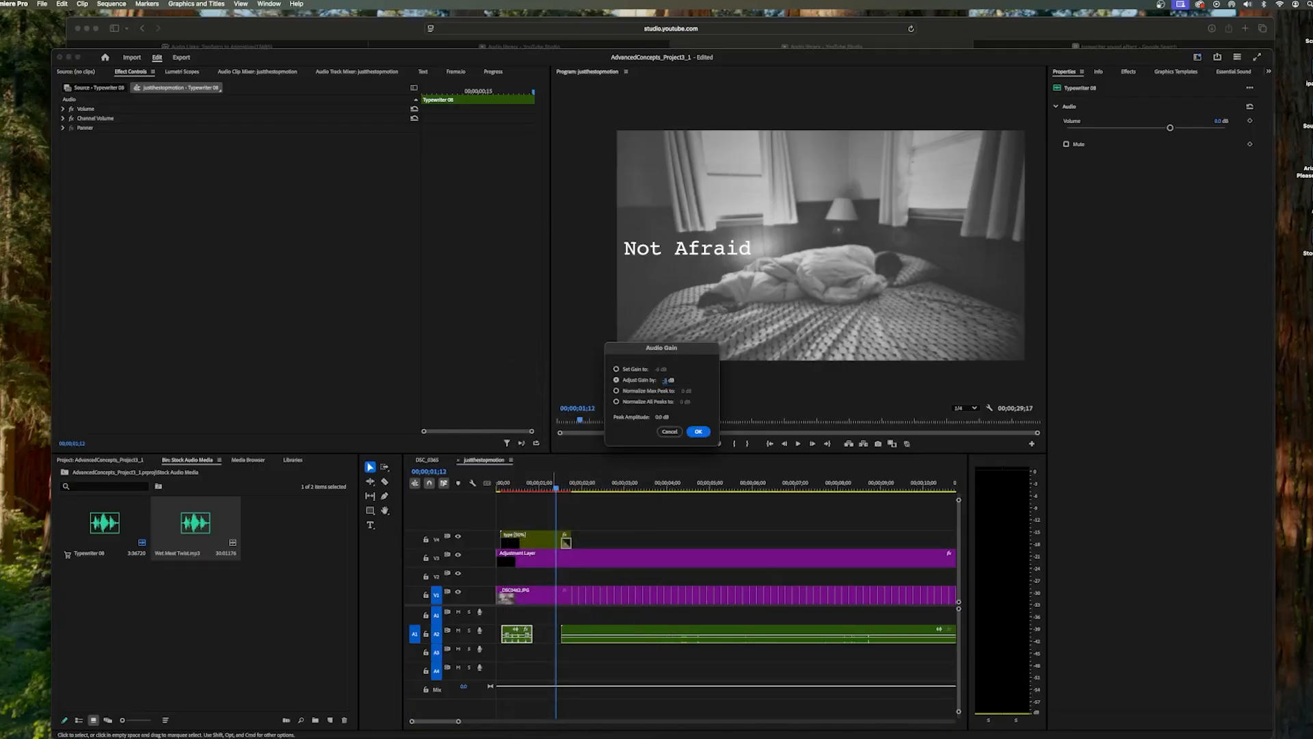
pyautogui.press('Return')
pyautogui.moveTo(558, 514); pyautogui.dragTo(497, 500)
pyautogui.press('space')
pyautogui.press('space')
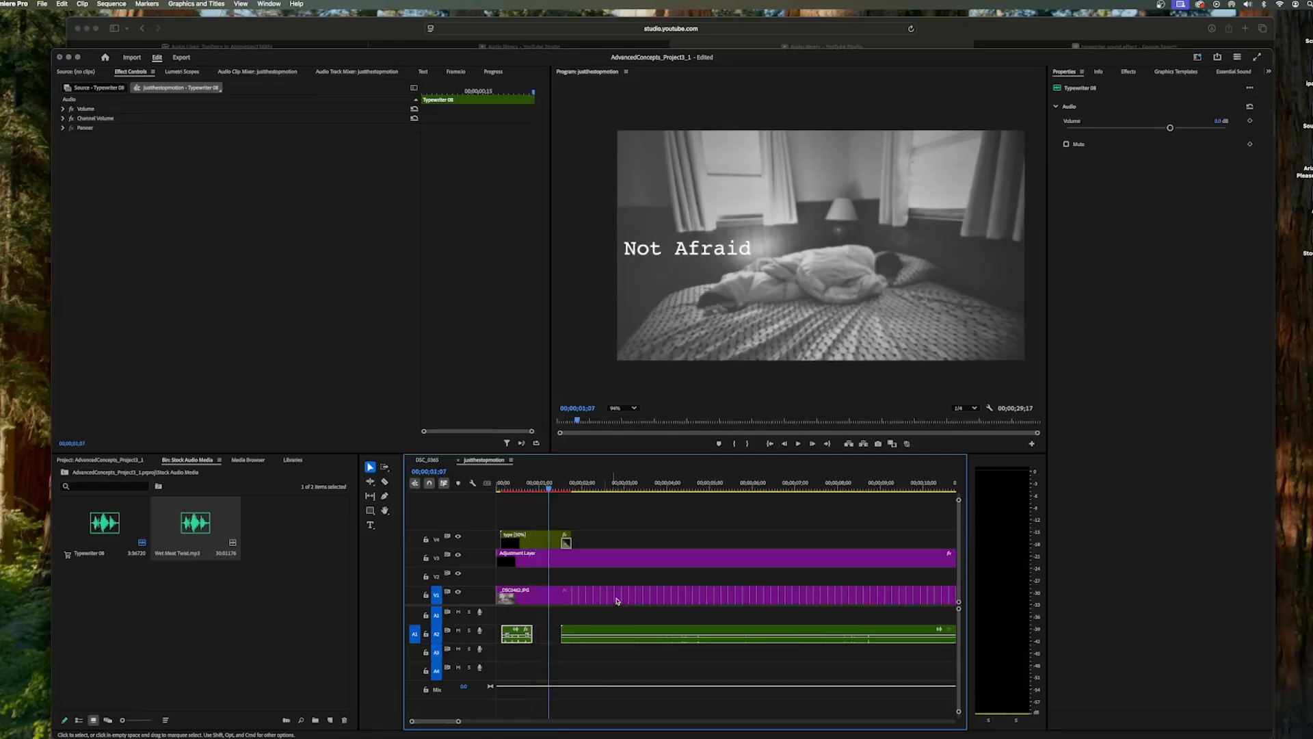
pyautogui.rightClick(624, 633)
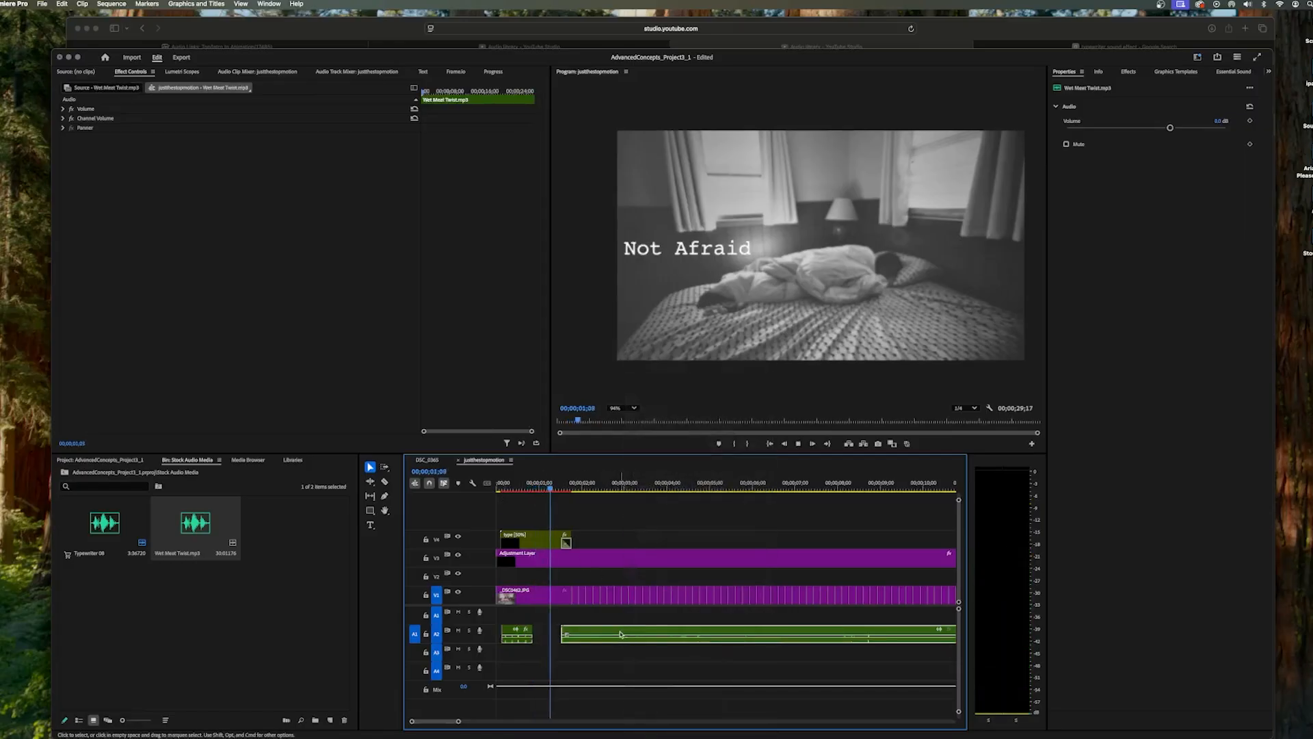
# - Raise the Wet Meat Twist clip's gain by 5 dB and replay from about 1;22
pyautogui.press('space')
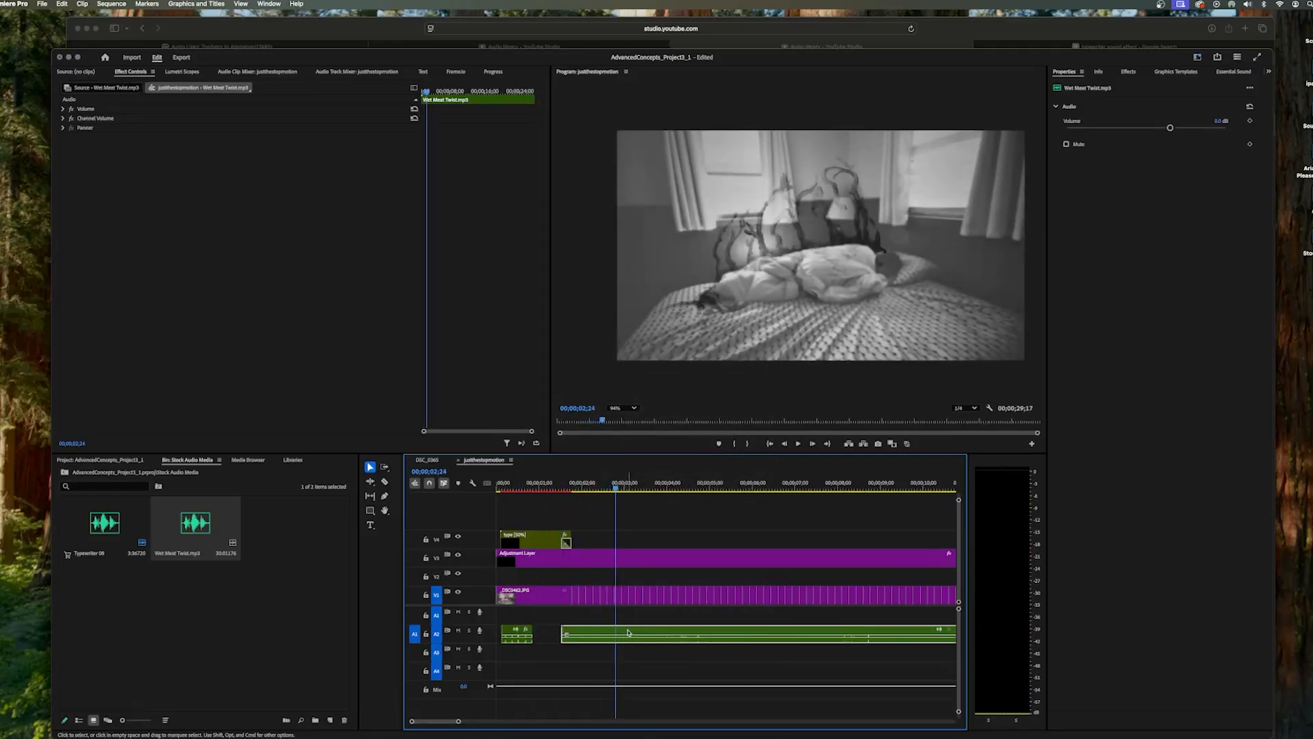
pyautogui.rightClick(628, 633)
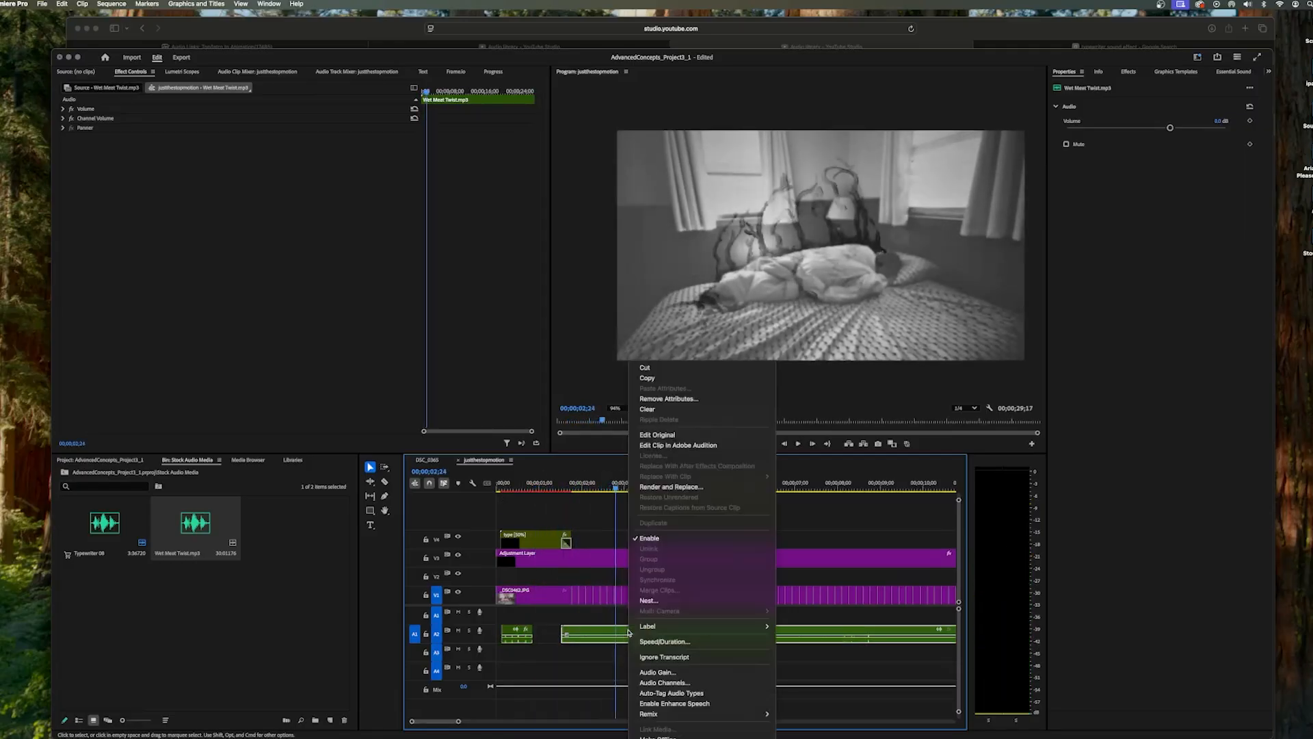
pyautogui.click(657, 672)
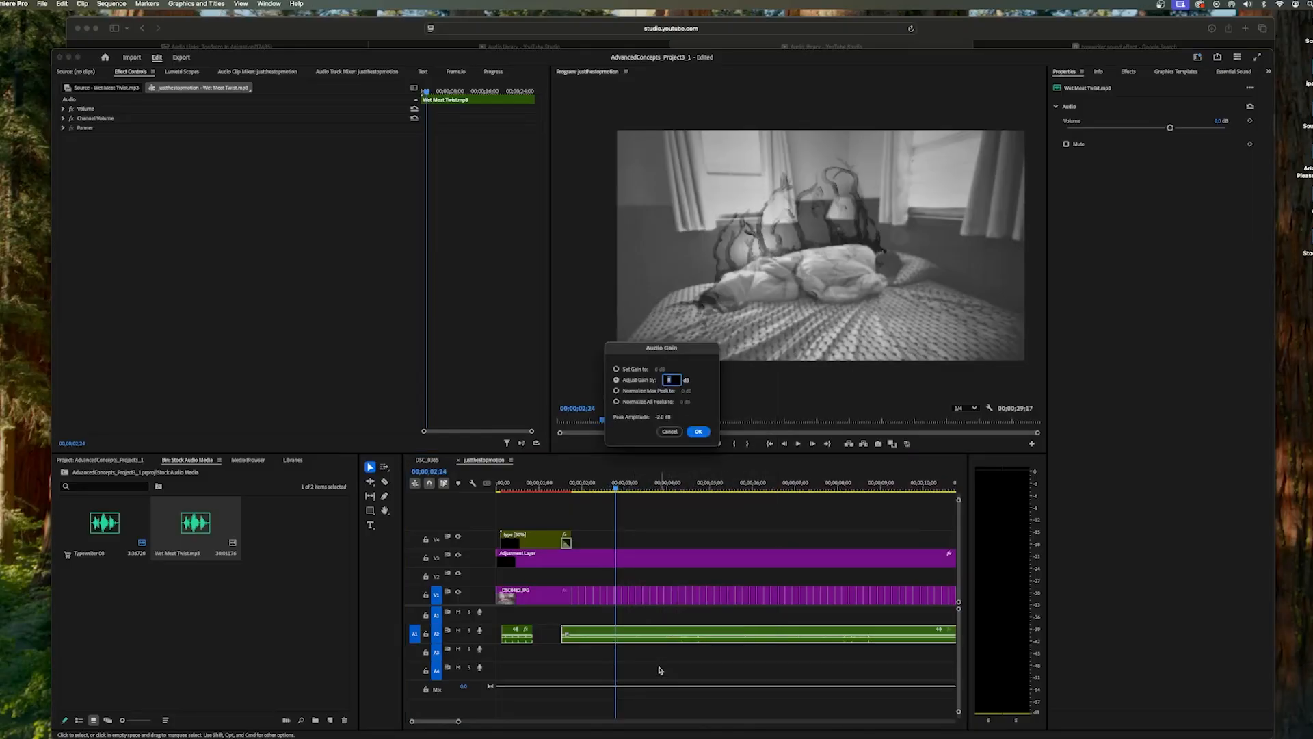
pyautogui.press('Return')
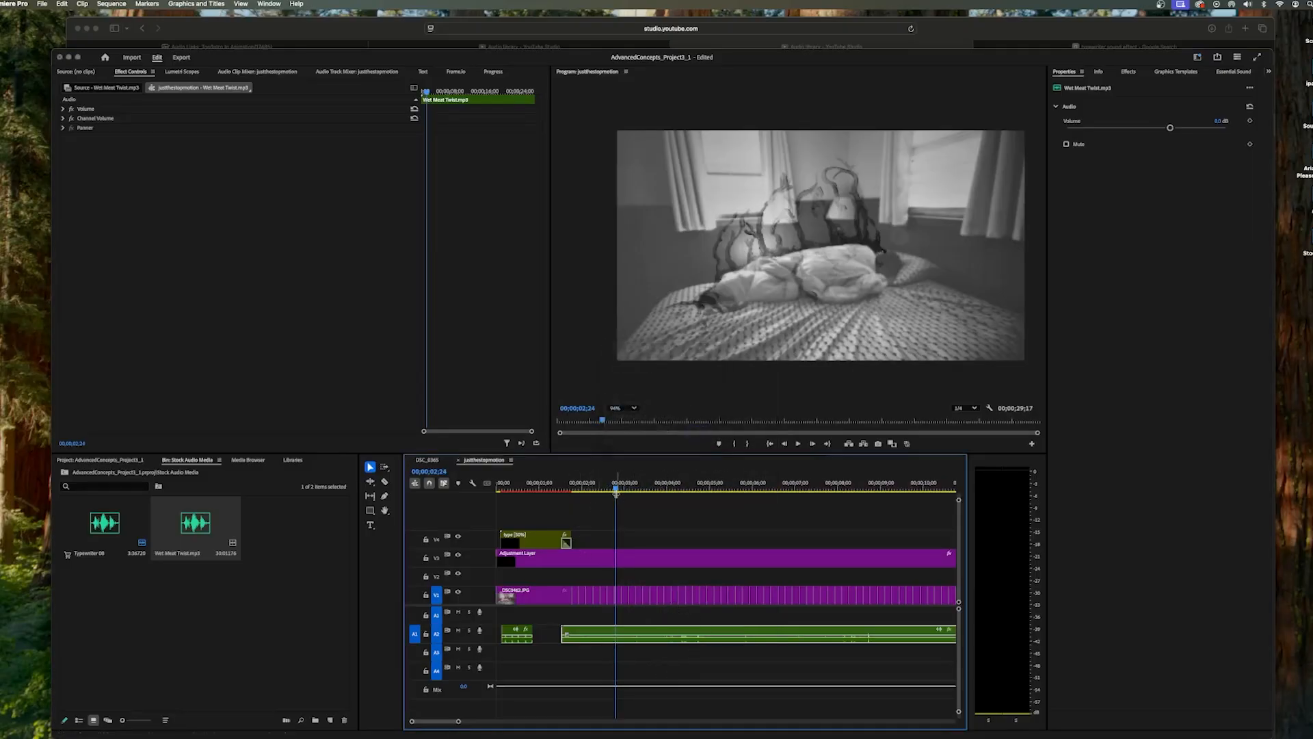
pyautogui.moveTo(614, 491); pyautogui.dragTo(570, 498)
pyautogui.press('space')
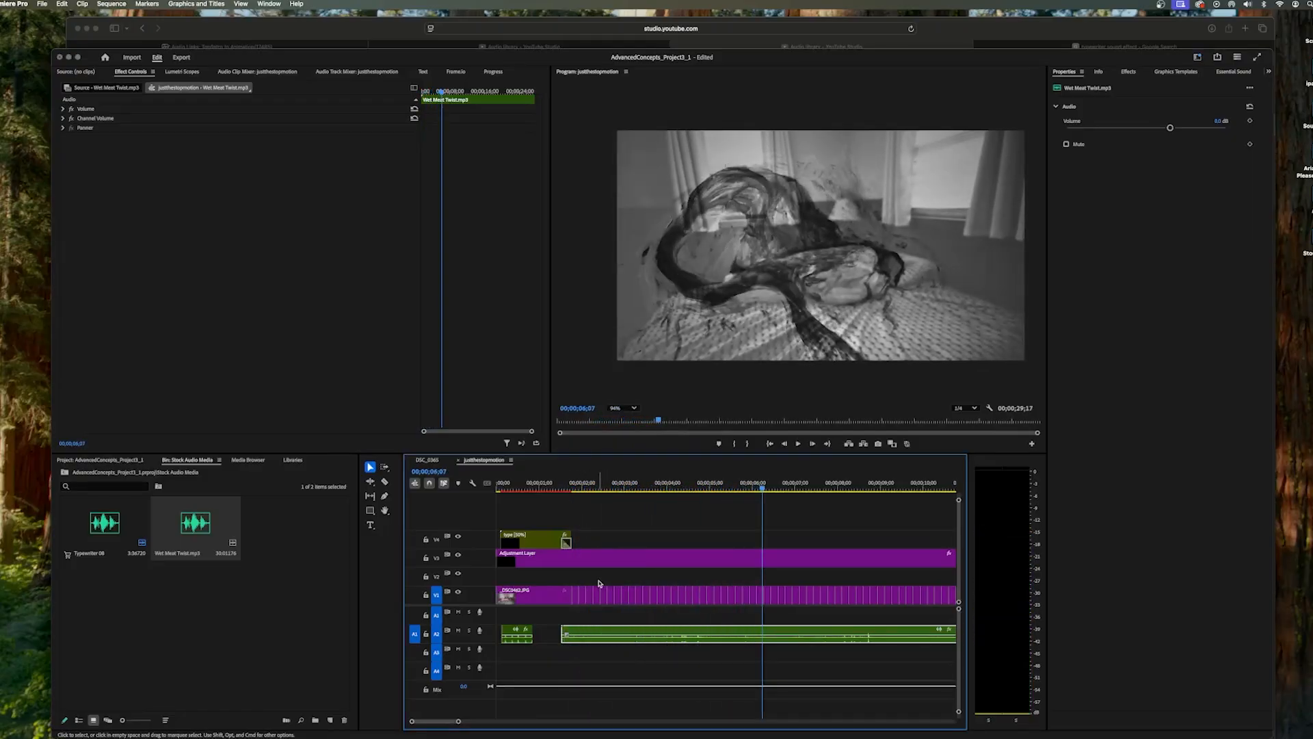
# - Apply another Audio Gain change to Wet Meat Twist and review playback from about 1;09
pyautogui.rightClick(621, 631)
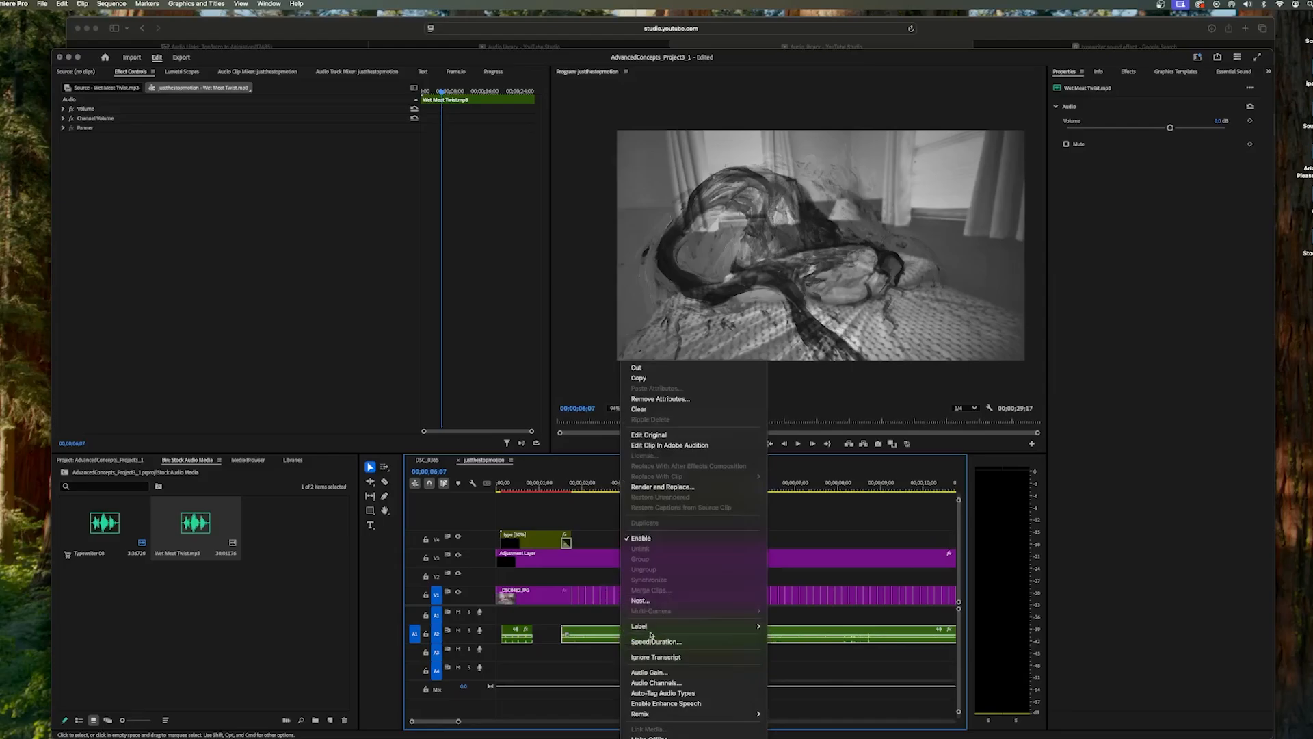
pyautogui.click(655, 674)
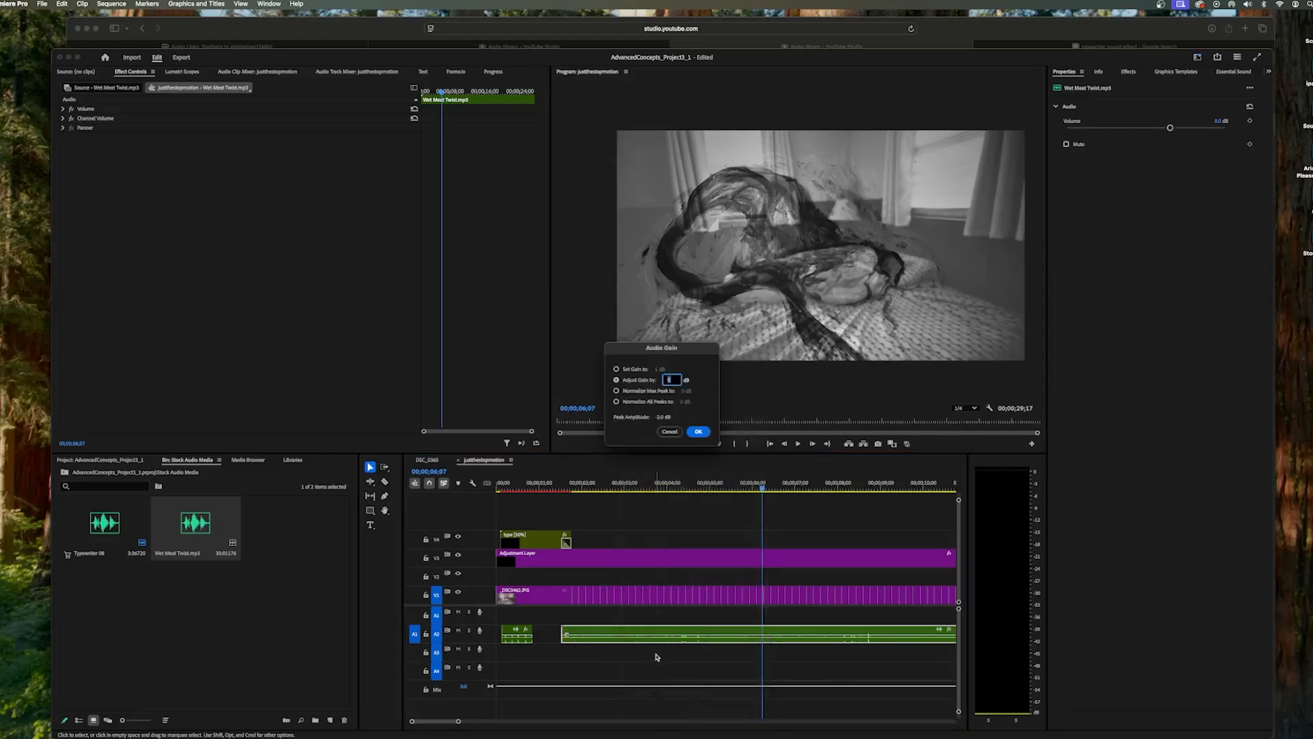
pyautogui.press('Return')
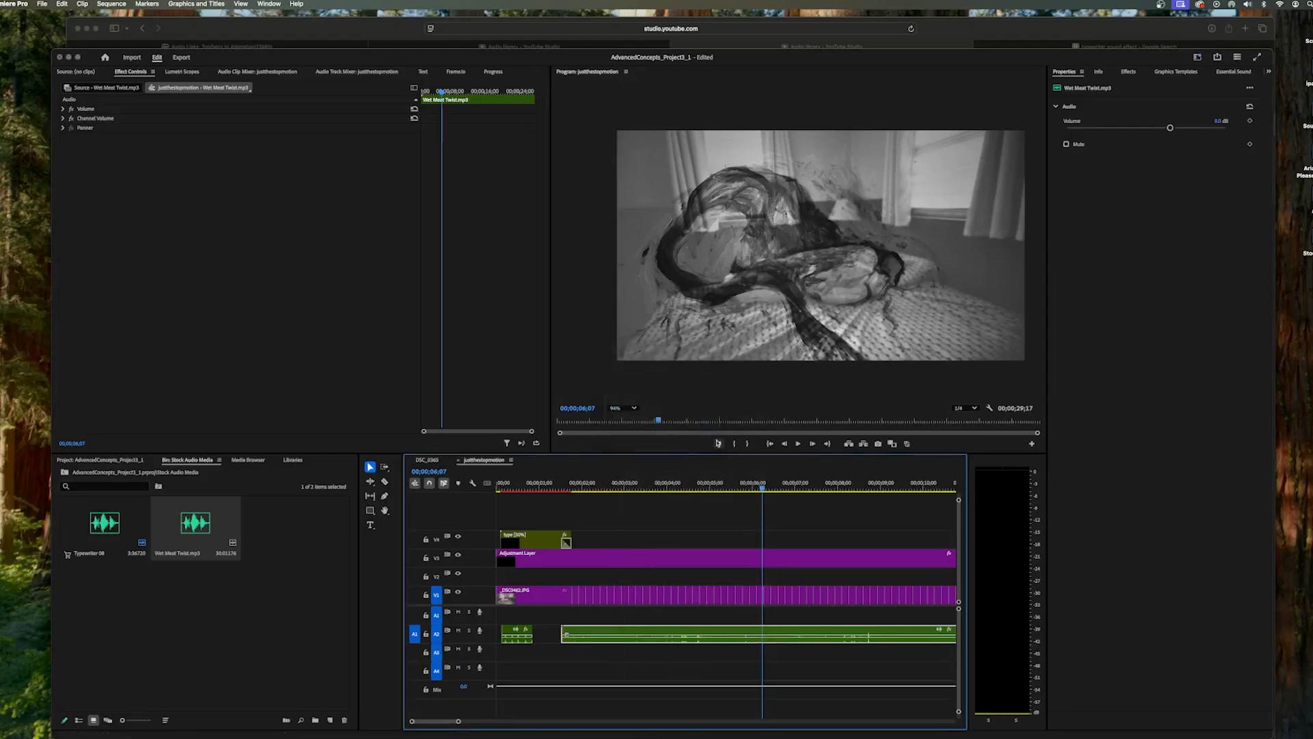
pyautogui.moveTo(760, 489); pyautogui.dragTo(552, 504)
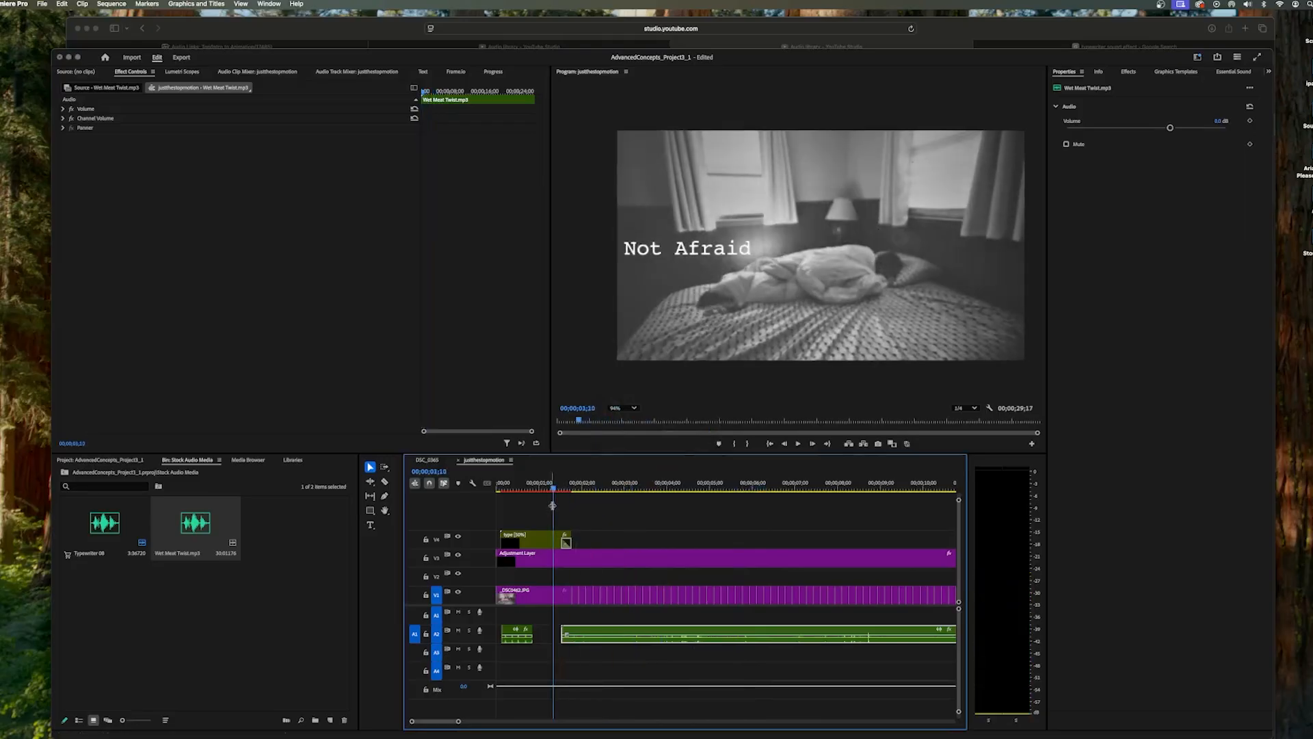
pyautogui.press('space')
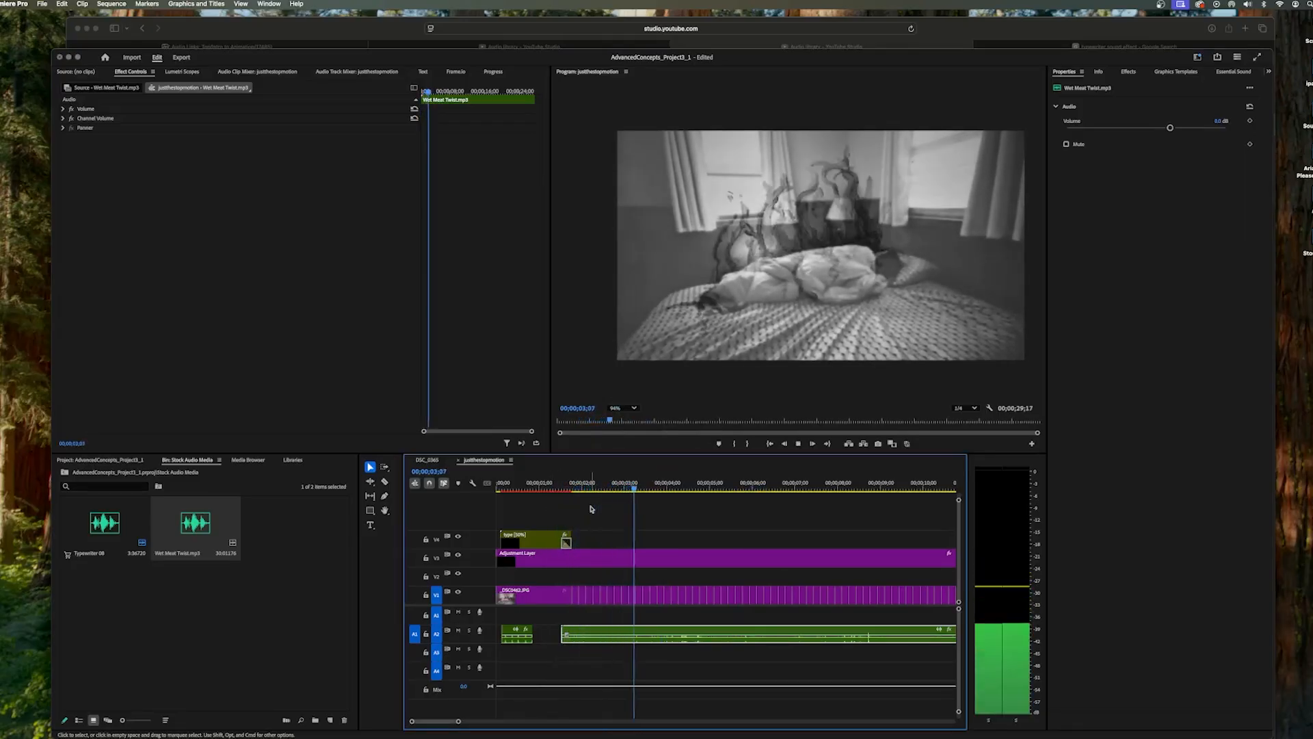